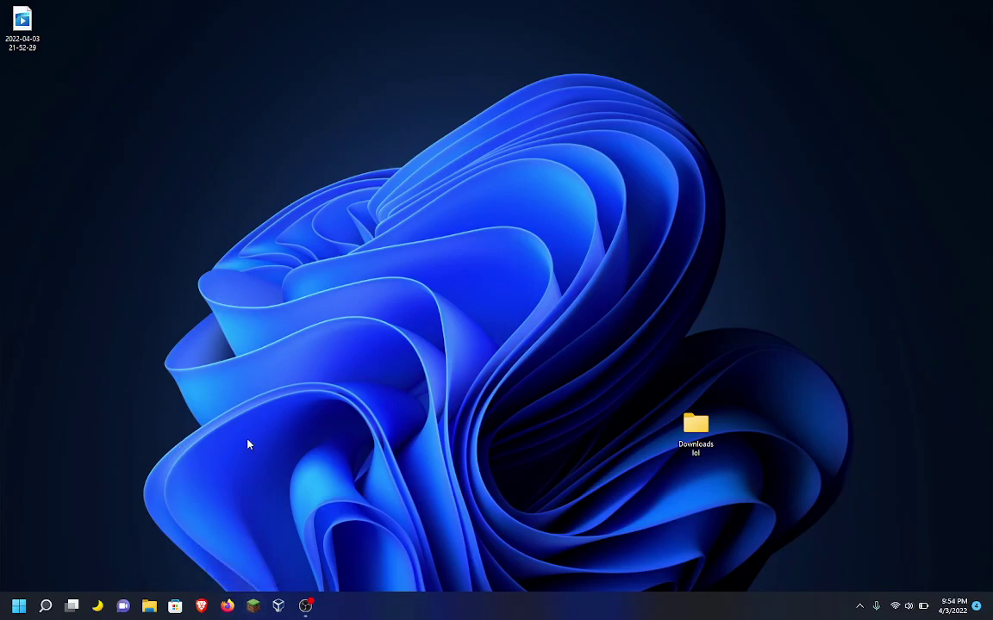
# - Open Notepad with a blank document and make its window taller
pyautogui.press('super+r')
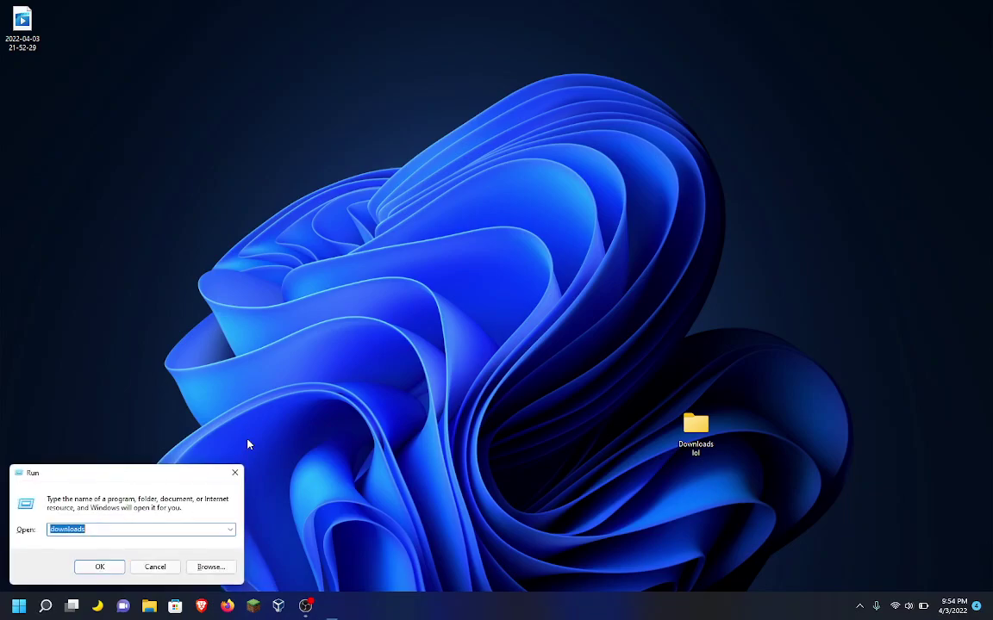
pyautogui.write('notepad')
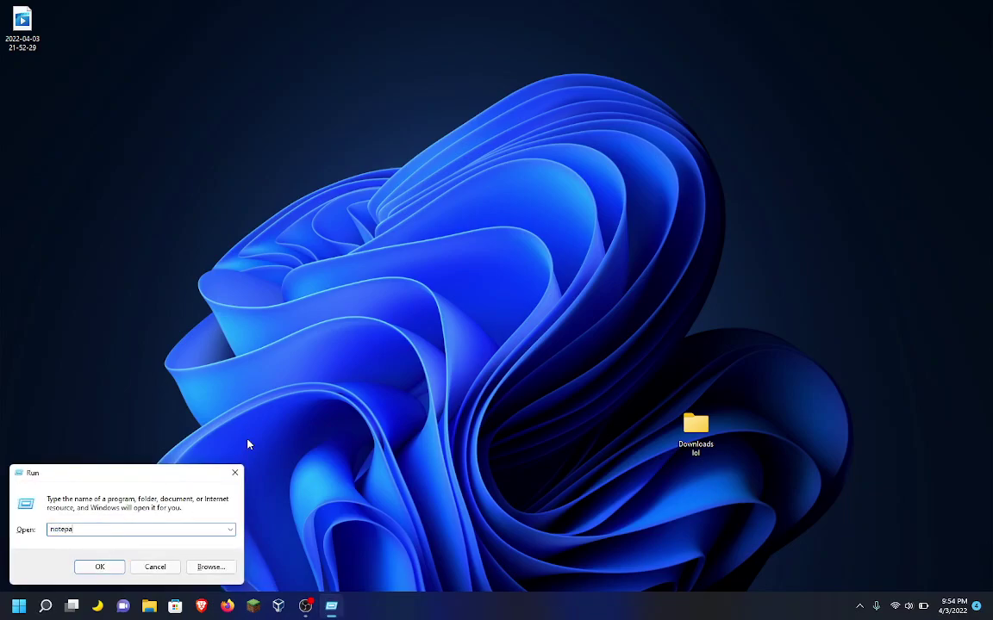
pyautogui.press('Return')
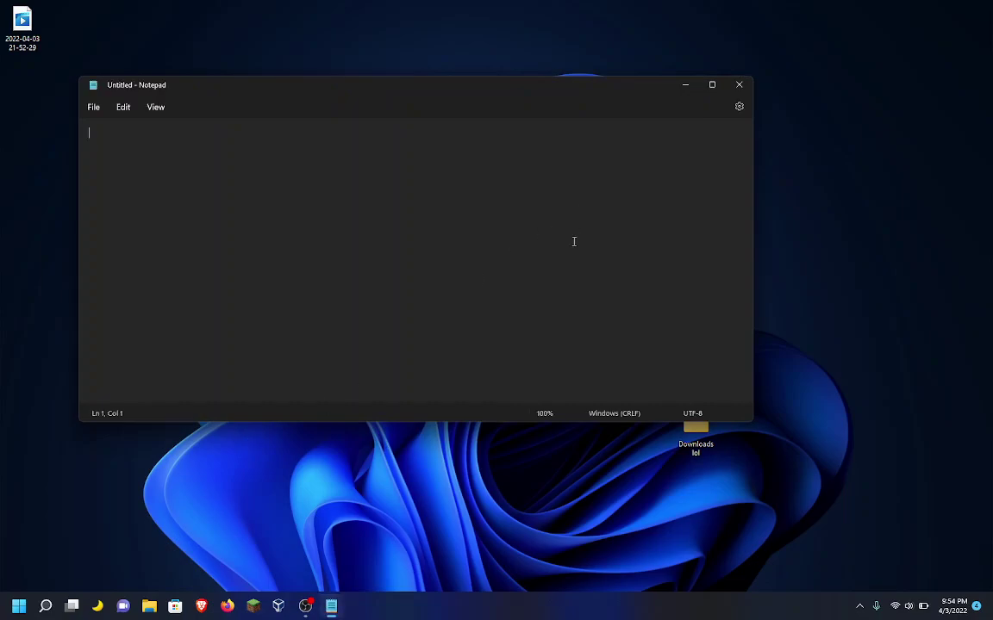
pyautogui.moveTo(432, 423); pyautogui.dragTo(430, 499)
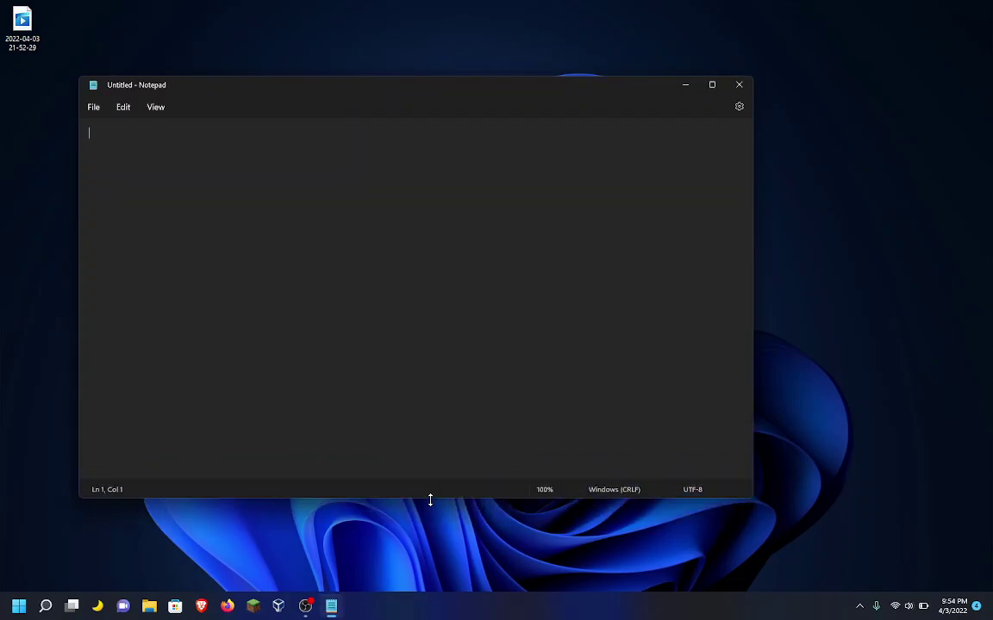
# - Write "1. Windows 1.0 DR5" as the first line of the requirements list
pyautogui.write('1. ')
pyautogui.write('A')
pyautogui.press('BackSpace')
pyautogui.press('BackSpace')
pyautogui.press('BackSpace')
pyautogui.write('WIndows')
pyautogui.press('BackSpace')
pyautogui.press('BackSpace')
pyautogui.press('BackSpace')
pyautogui.press('BackSpace')
pyautogui.press('BackSpace')
pyautogui.press('BackSpace')
pyautogui.press('BackSpace')
pyautogui.write('indows 1.0 DR5')
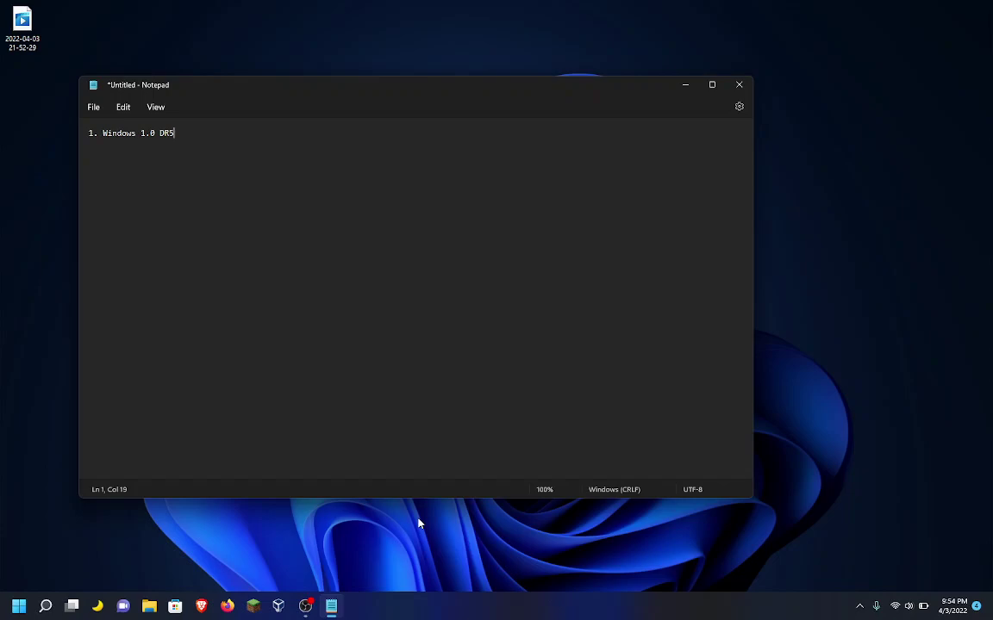
# - Add the list lines "2. MS/PC-DOS 3.0", "3. PCem" and "4. PCem roms" below the first entry
pyautogui.press('Return')
pyautogui.write('2. MS/PC-DOS')
pyautogui.press('BackSpace')
pyautogui.press('BackSpace')
pyautogui.write('OS 3.0')
pyautogui.press('Return')
pyautogui.write('3. PCem')
pyautogui.press('Return')
pyautogui.write('4. PCem roms')
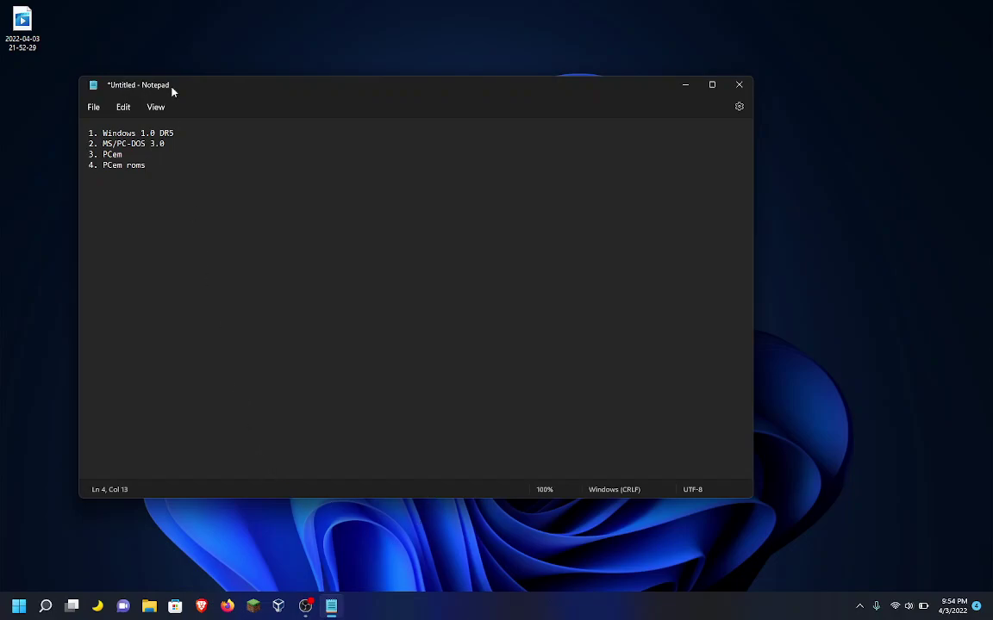
# - Minimize Notepad and open the WinWorld site in a maximized Firefox window
pyautogui.click(682, 85)
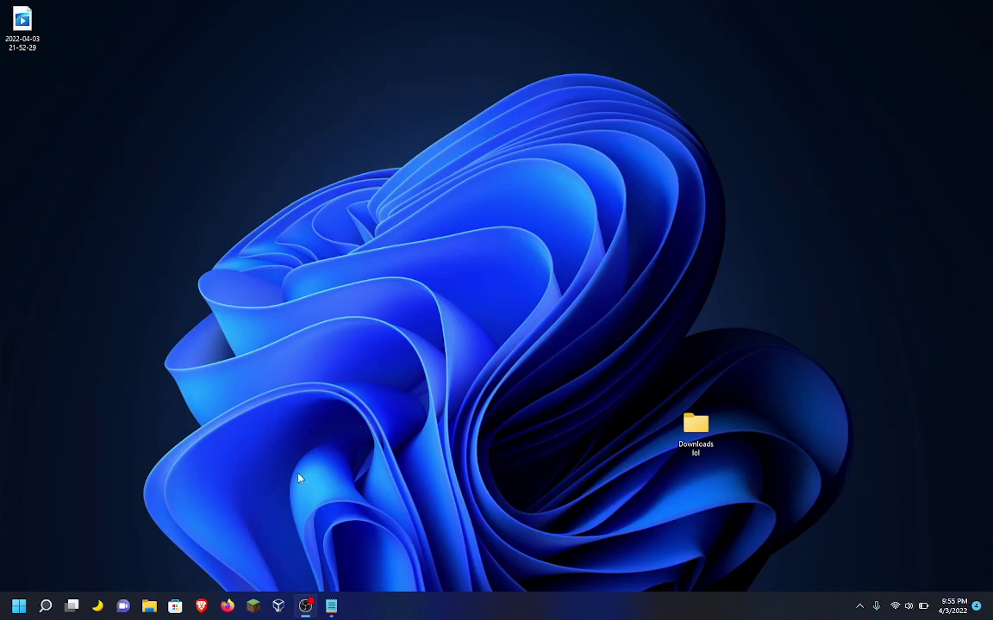
pyautogui.click(229, 607)
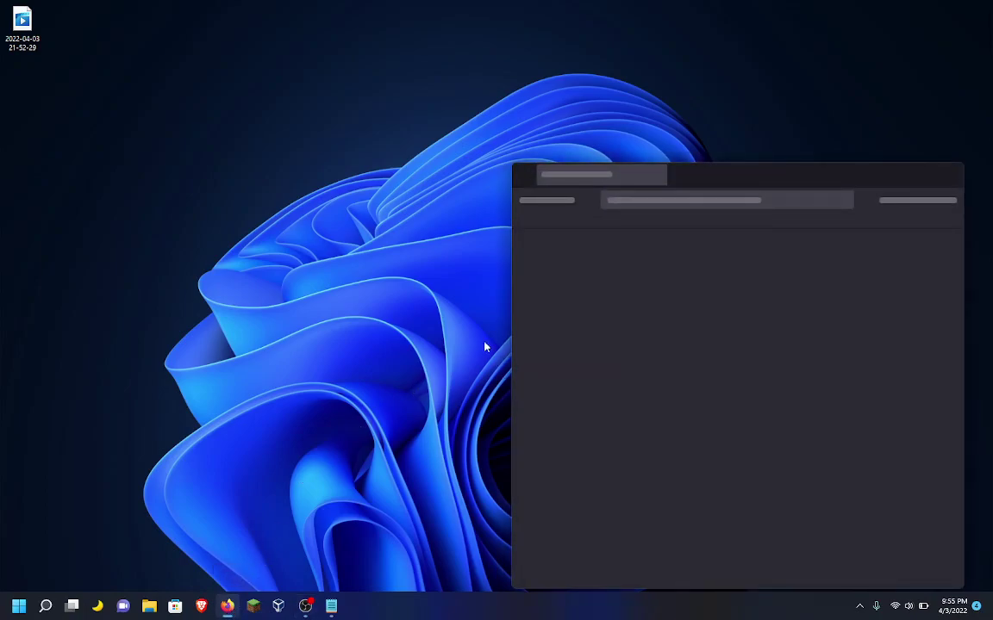
pyautogui.moveTo(844, 176); pyautogui.dragTo(515, 4)
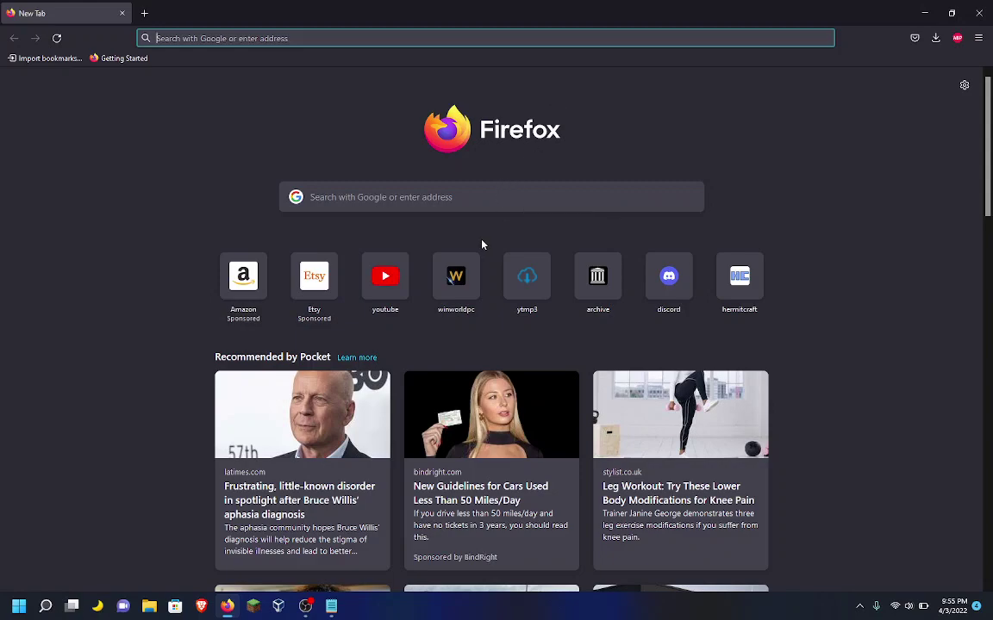
pyautogui.click(460, 297)
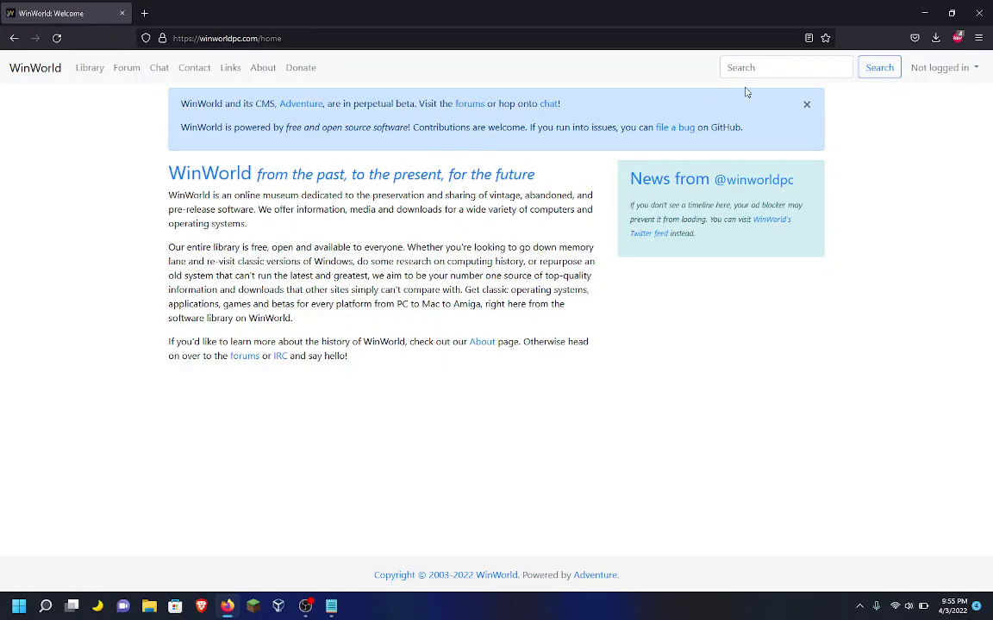
# - Search WinWorld for "Windows 1" and open the DR 5 release of Windows 1.0
pyautogui.click(767, 68)
pyautogui.write('Windows')
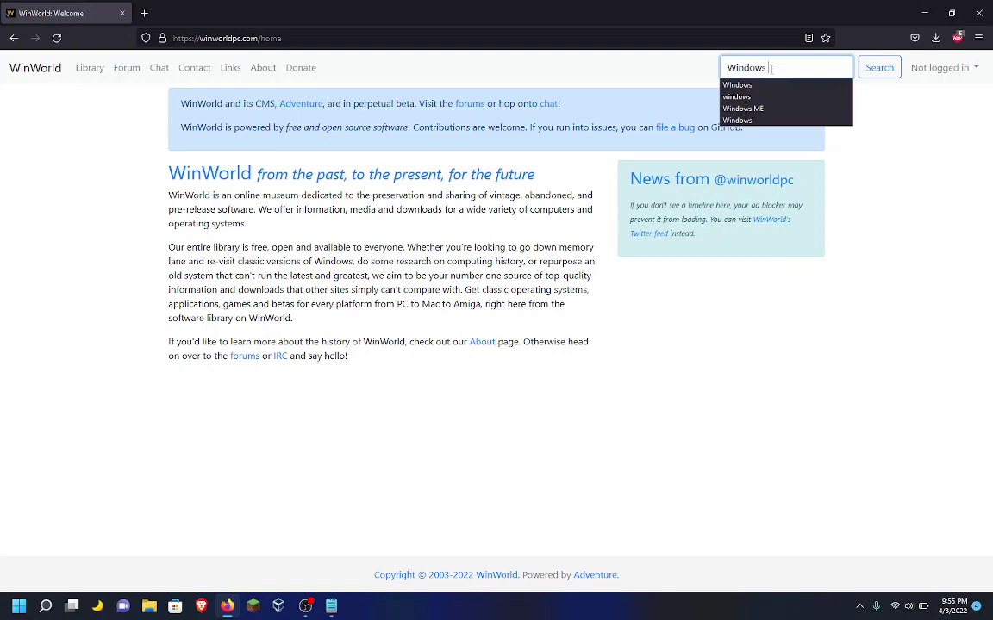
pyautogui.write(' 1')
pyautogui.press('Return')
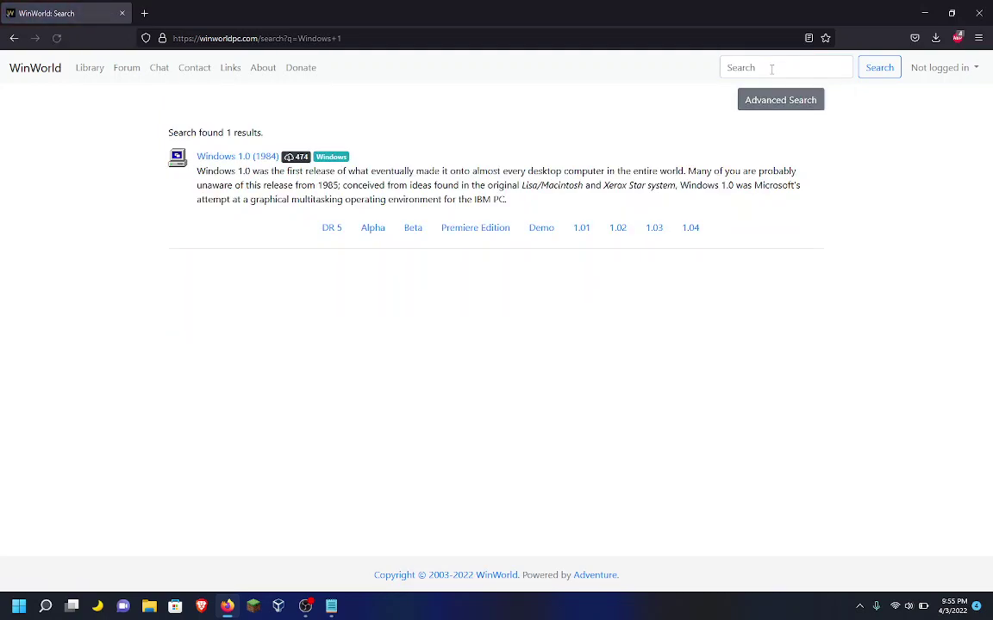
pyautogui.click(332, 228)
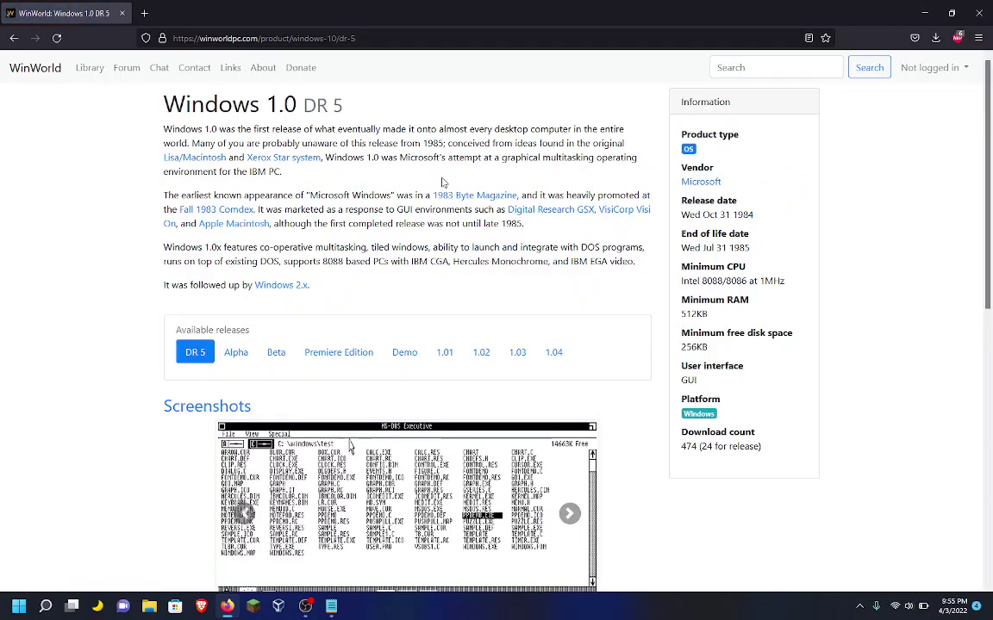
# - Download Microsoft Windows 1.0 (Developer Release 5) from the Server 2 mirror
pyautogui.scroll(-6, 442, 182)
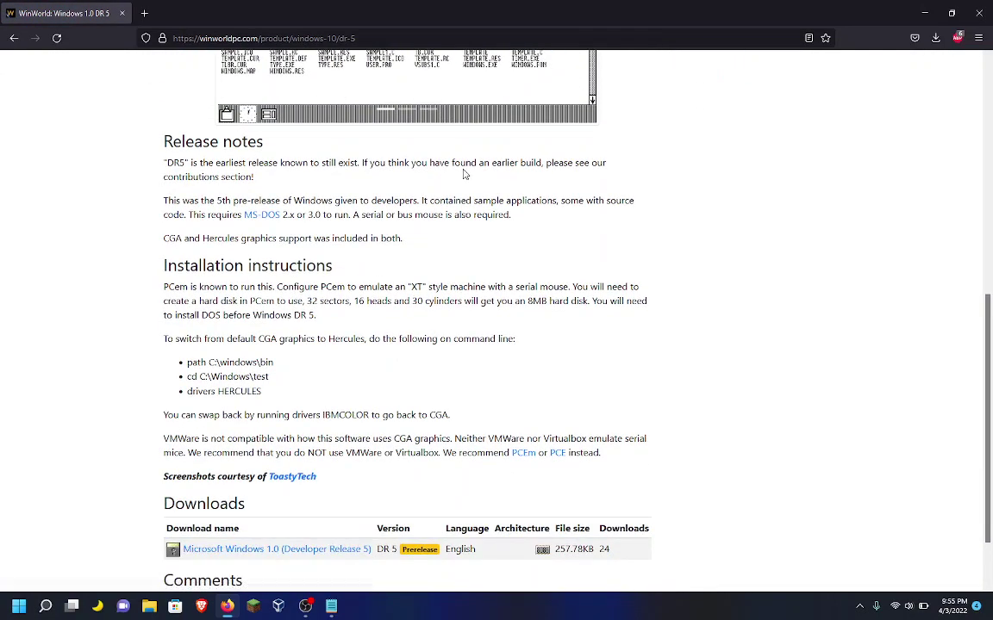
pyautogui.scroll(-1, 464, 174)
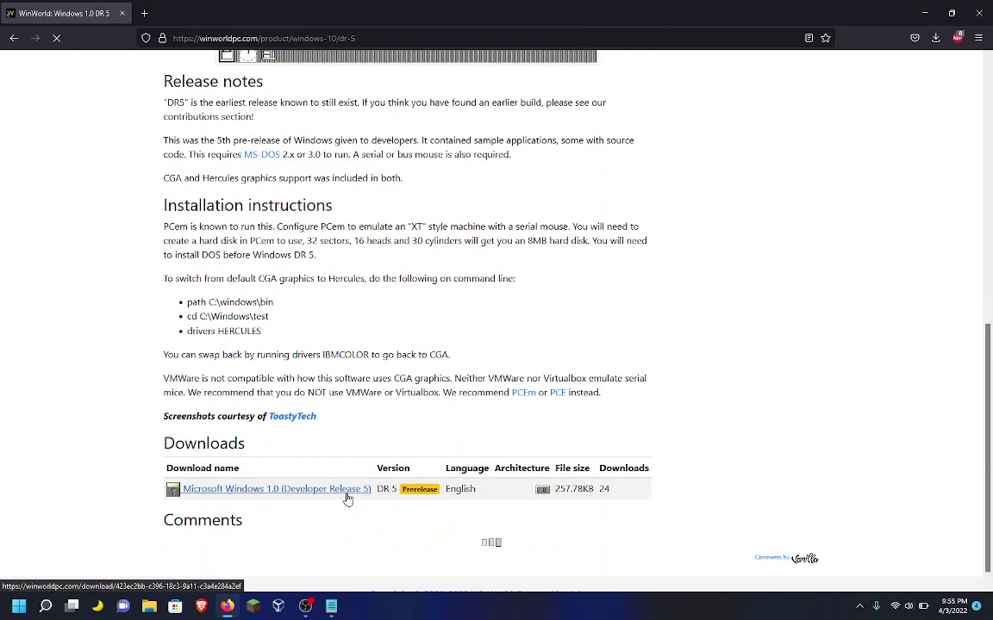
pyautogui.click(346, 496)
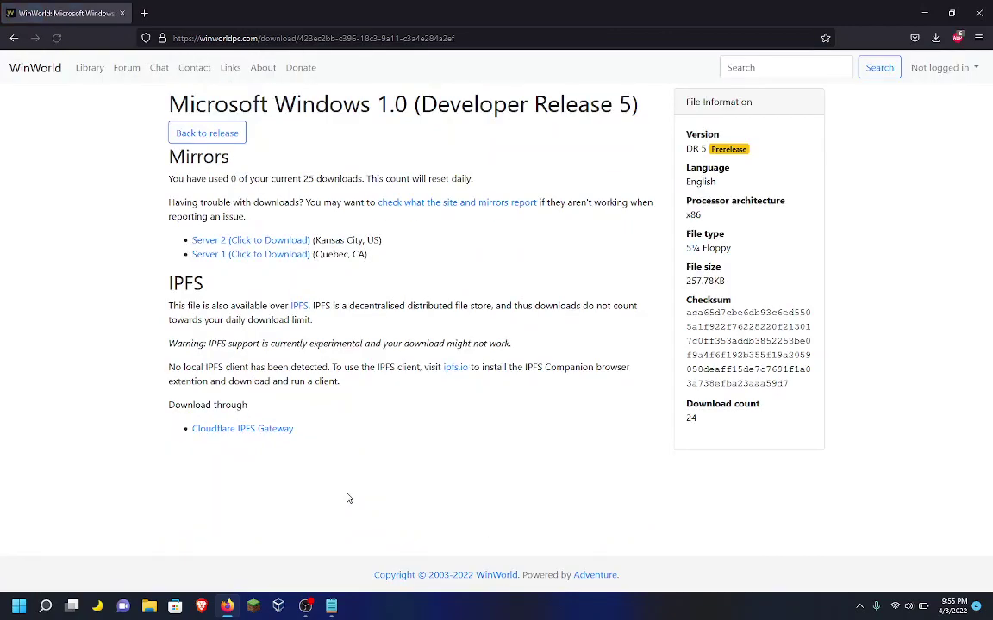
pyautogui.click(272, 244)
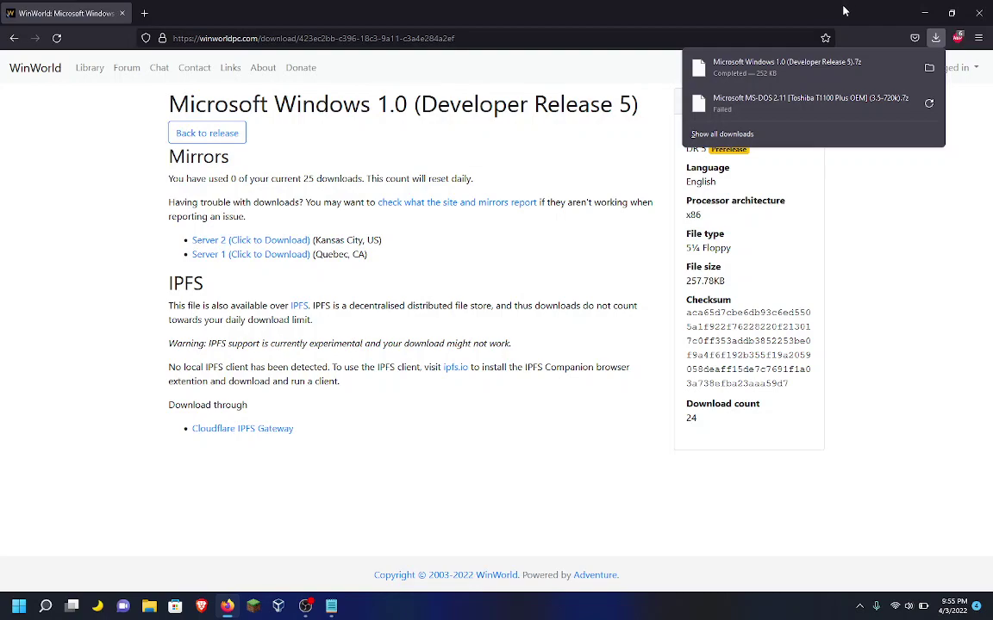
pyautogui.click(938, 38)
# - Search WinWorld for "MS-DOS" and open the MS-DOS 3.00 release page
pyautogui.click(808, 68)
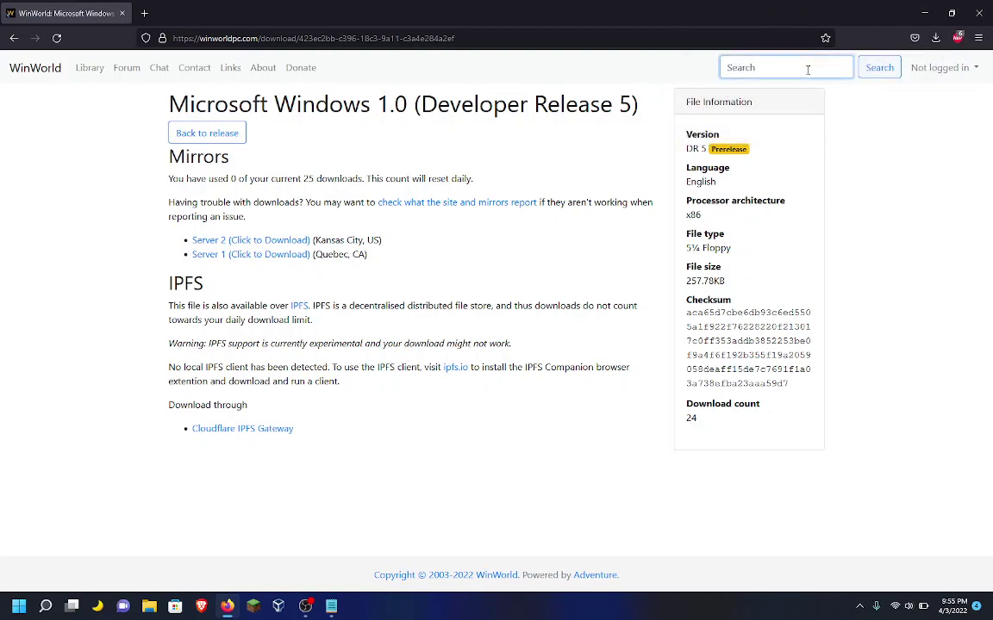
pyautogui.write('MS-DOS')
pyautogui.press('Return')
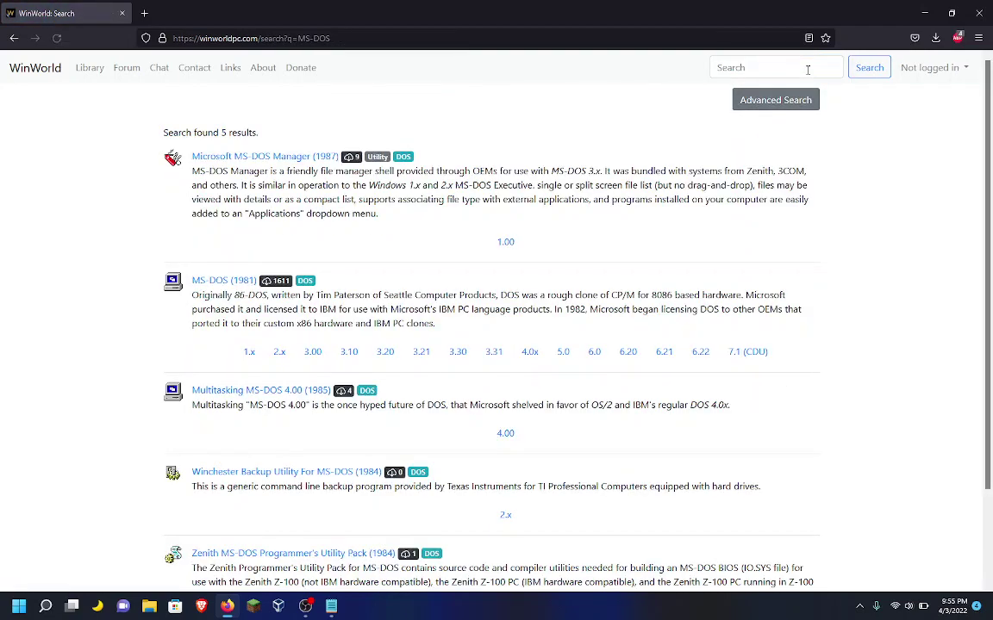
pyautogui.click(312, 353)
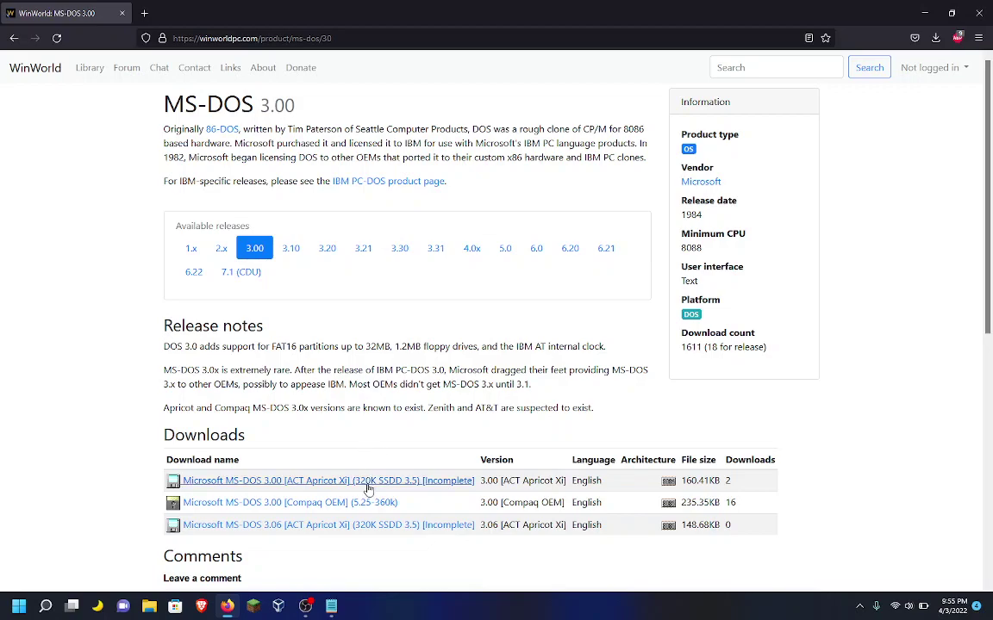
# - Download Microsoft MS-DOS 3.00 [Compaq OEM] (5.25-360k) from the Server 2 mirror, then return to the desktop
pyautogui.click(368, 508)
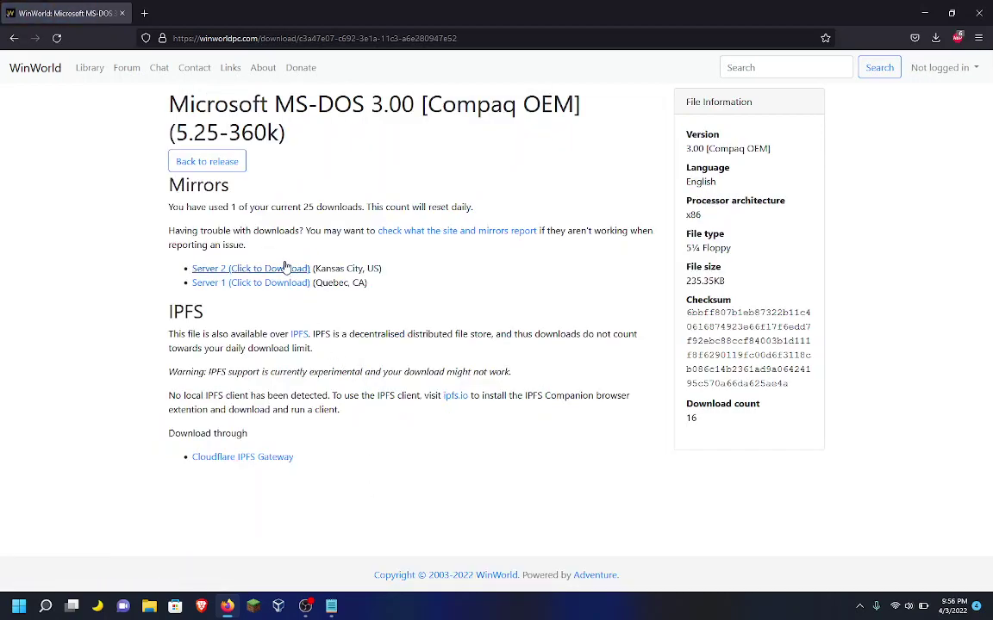
pyautogui.click(284, 269)
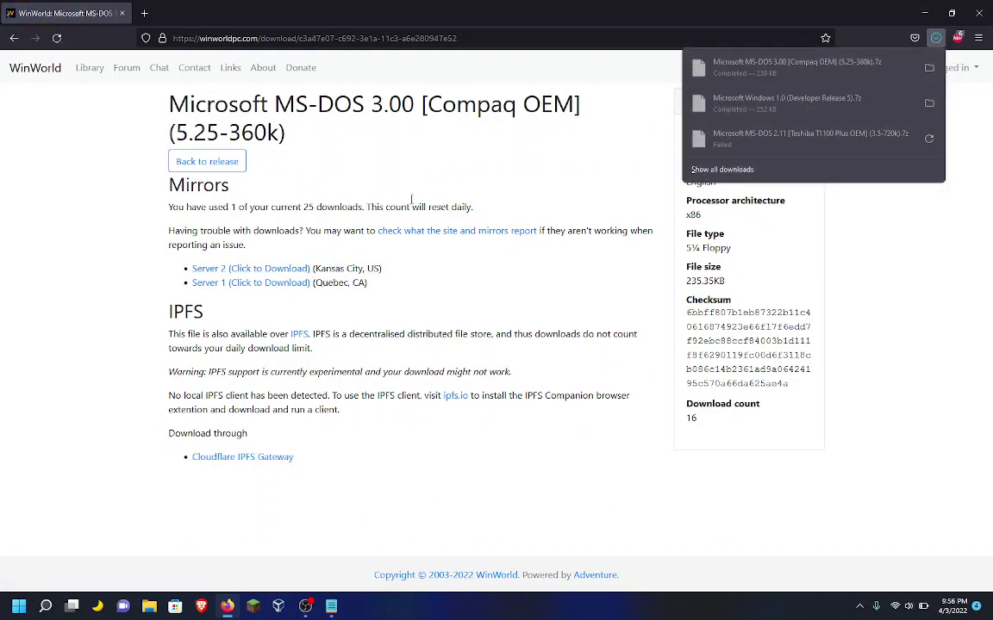
pyautogui.click(11, 38)
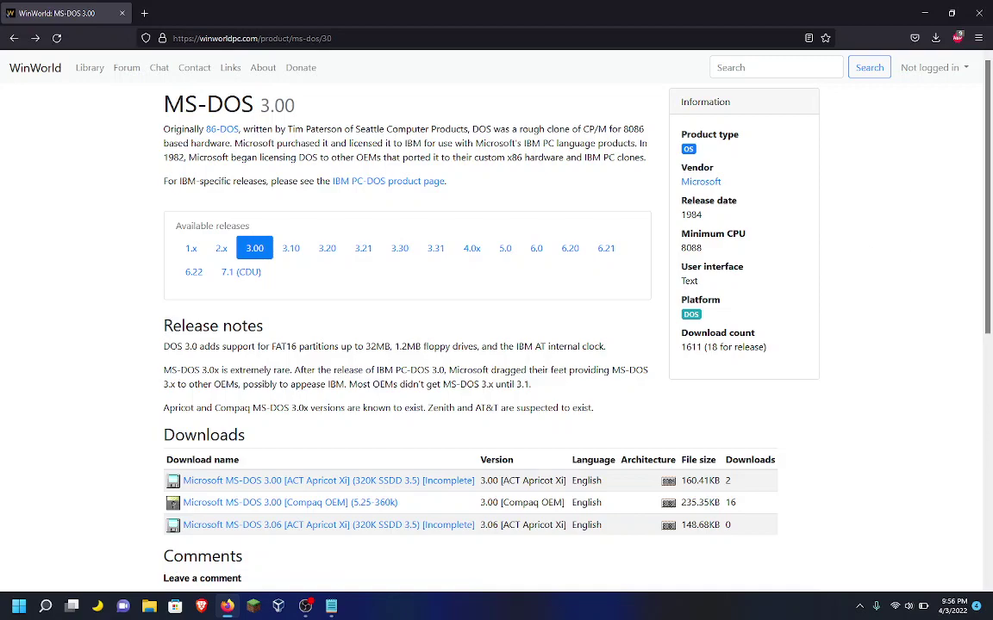
pyautogui.press('super+d')
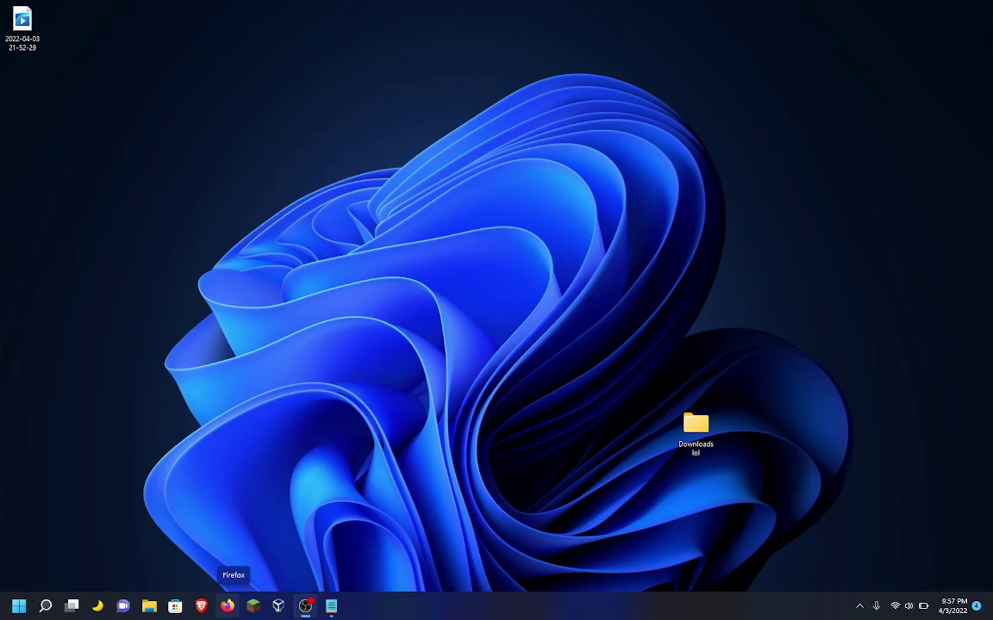
# - Switch to Firefox, search the web for "PCem" and download PCem v17 for Windows from the emulator's downloads page
pyautogui.click(228, 606)
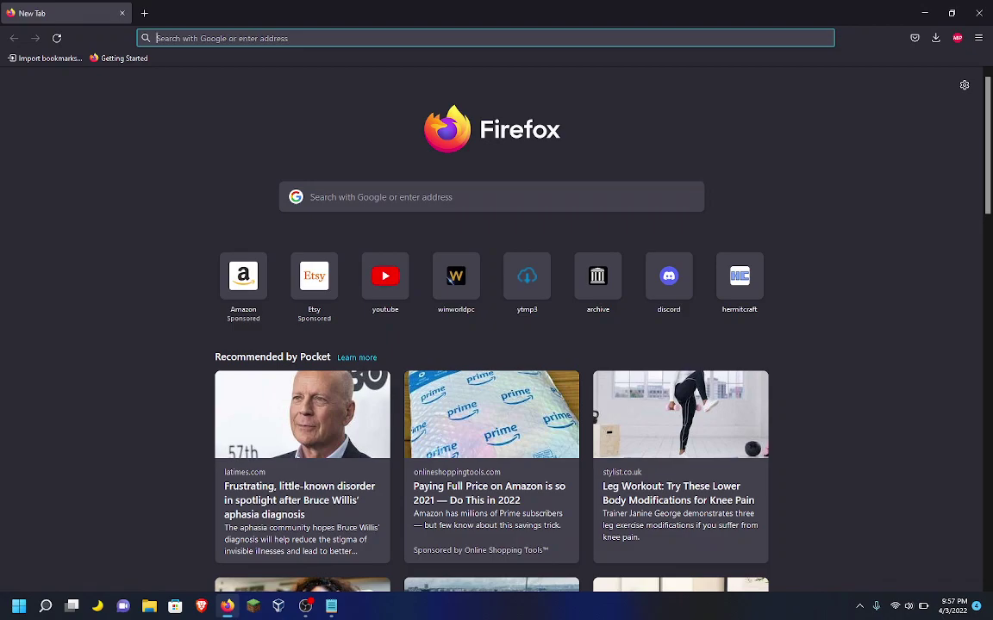
pyautogui.write('PCem')
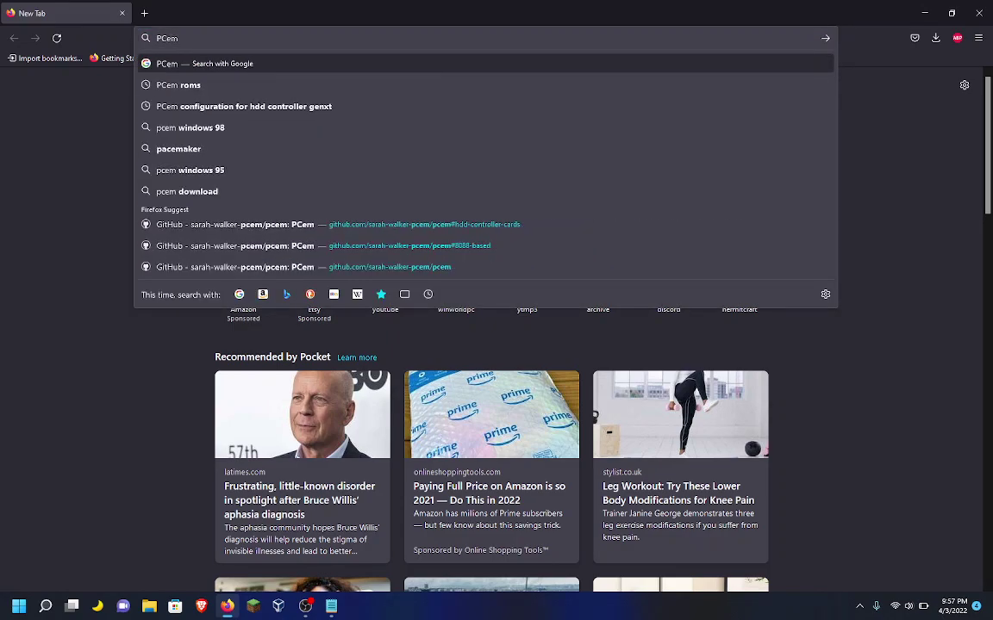
pyautogui.press('Return')
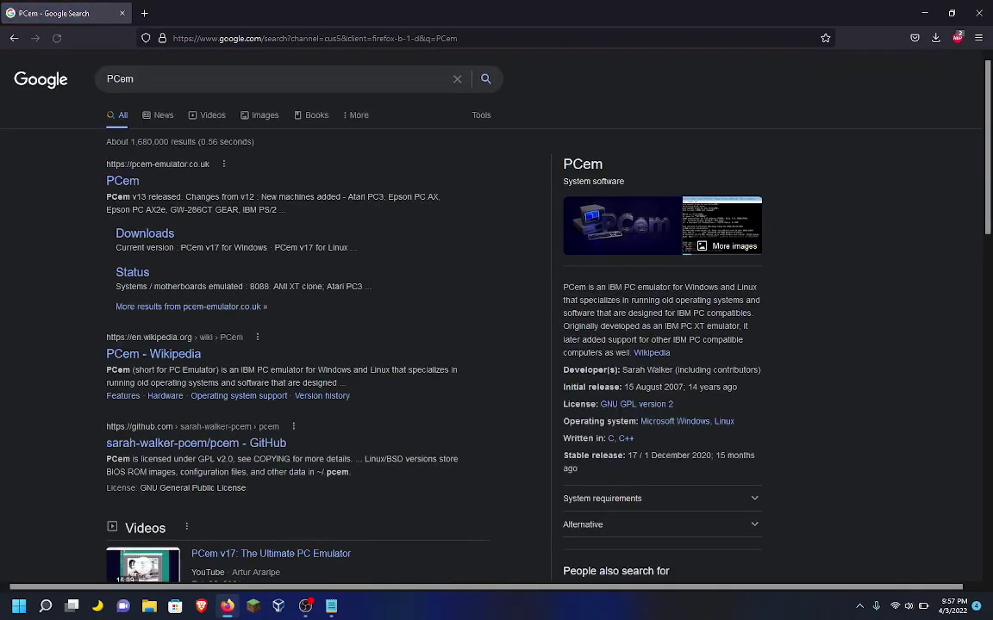
pyautogui.click(167, 233)
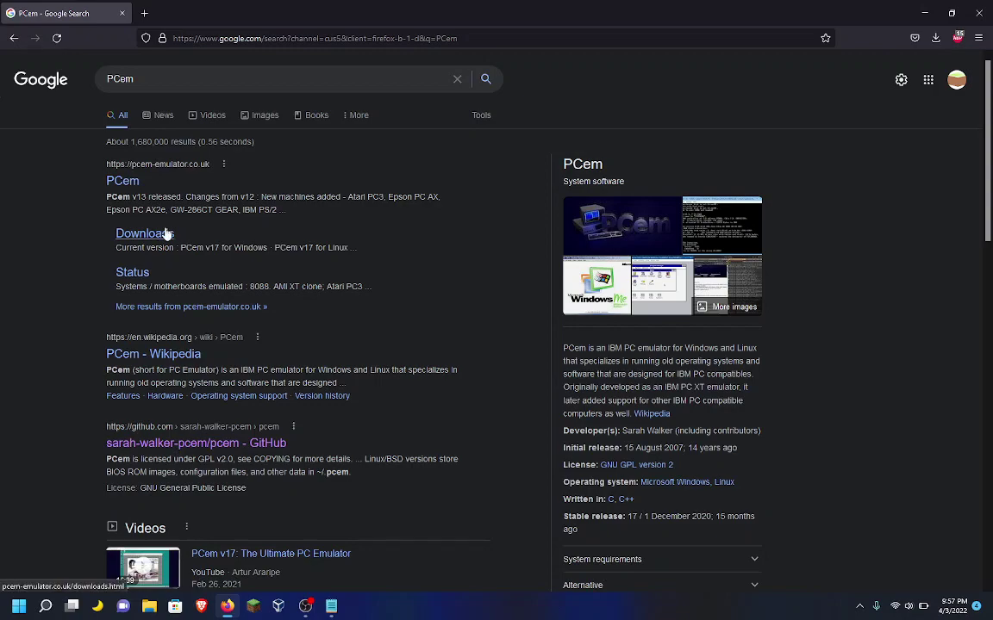
pyautogui.click(167, 234)
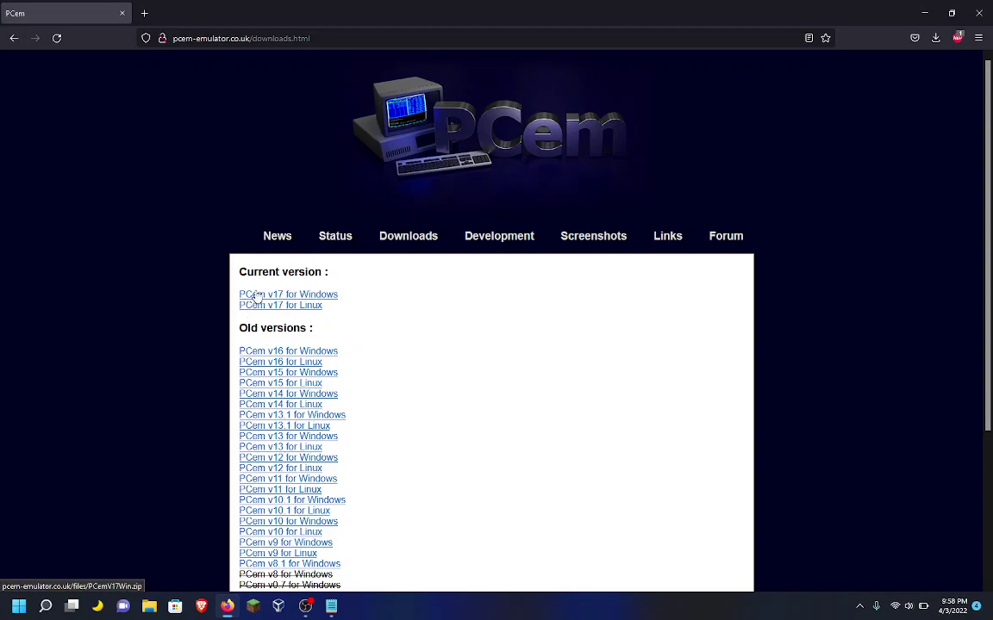
pyautogui.click(312, 298)
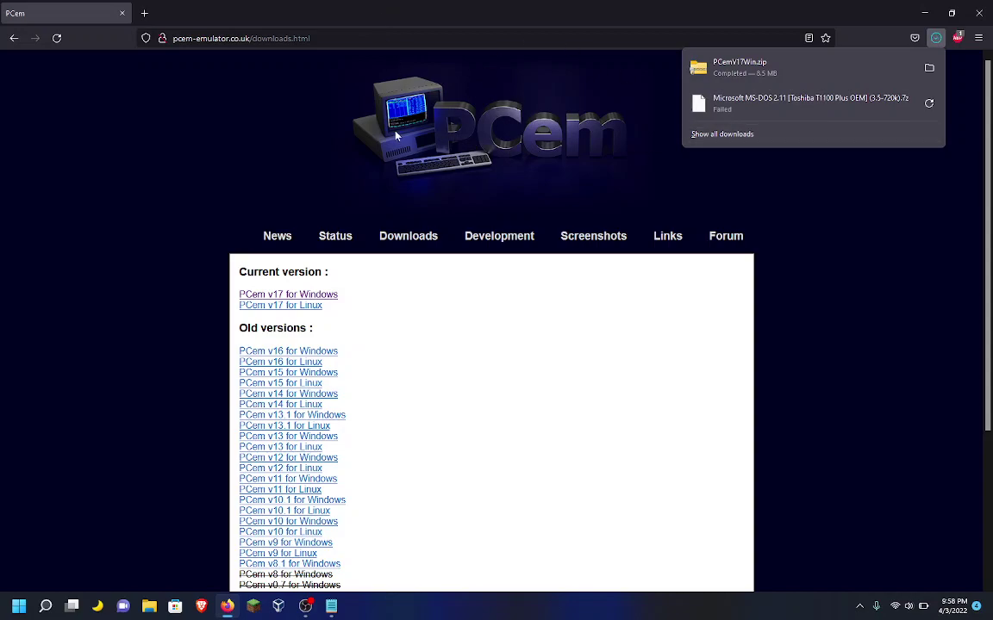
# - Search archive.org for "PCem Roms" in a new browser tab and open the PCem V 17 ROMs item
pyautogui.click(148, 13)
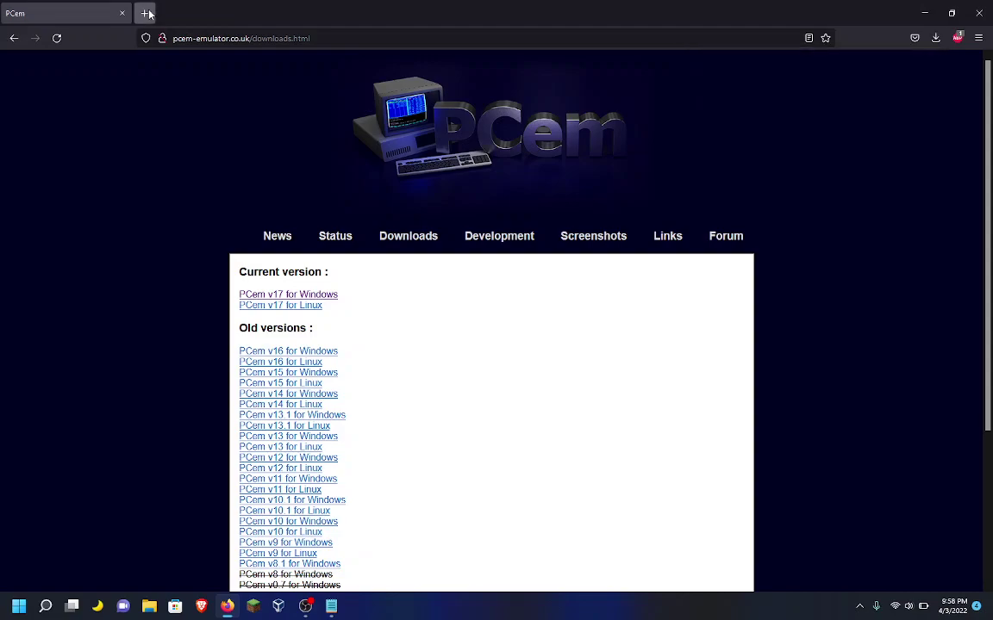
pyautogui.write('archive.org/')
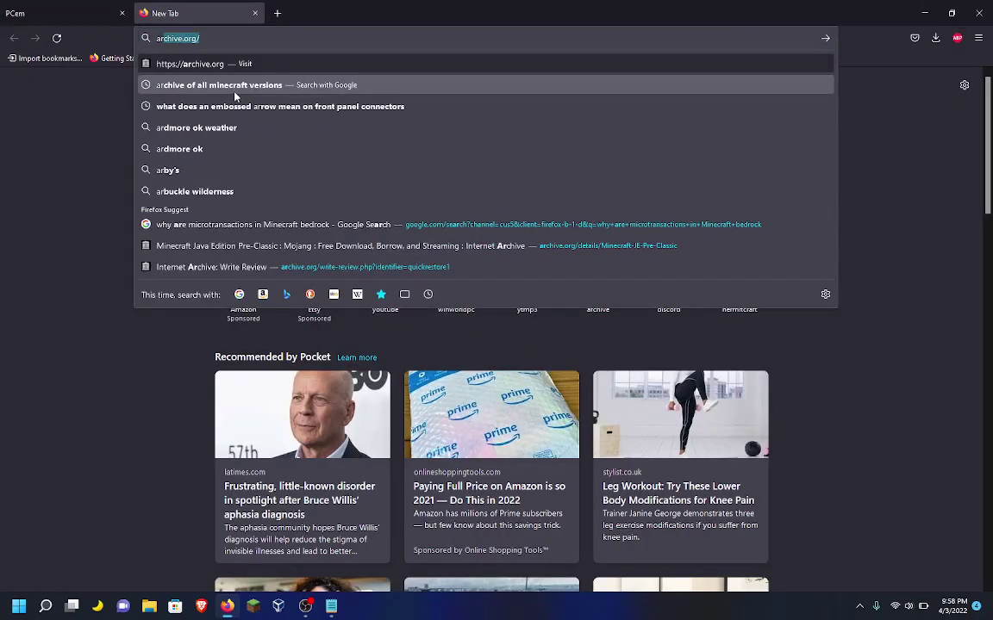
pyautogui.press('Return')
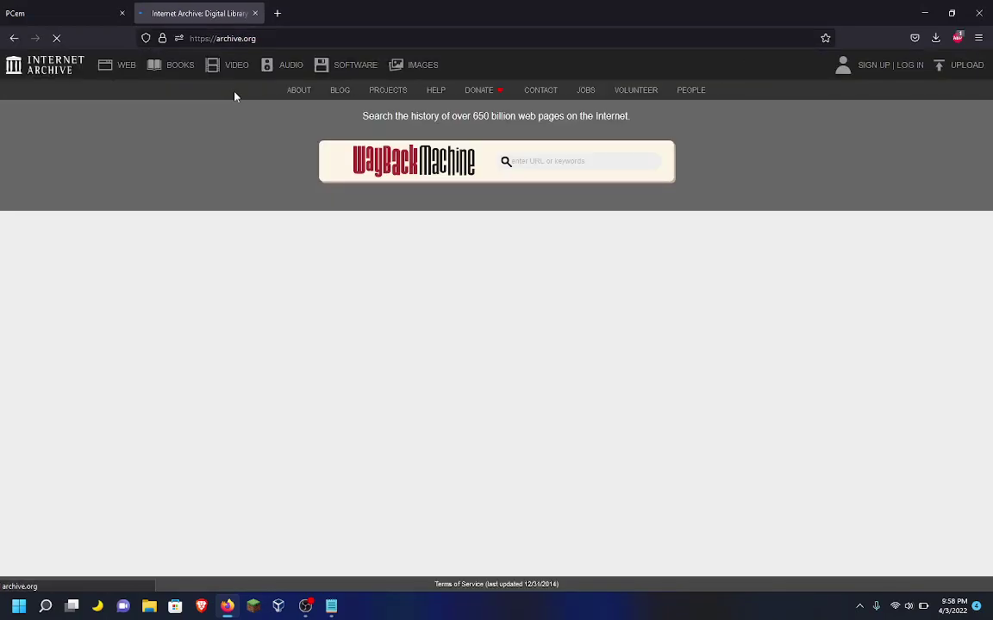
pyautogui.click(395, 364)
pyautogui.write('PCem Roms')
pyautogui.press('Return')
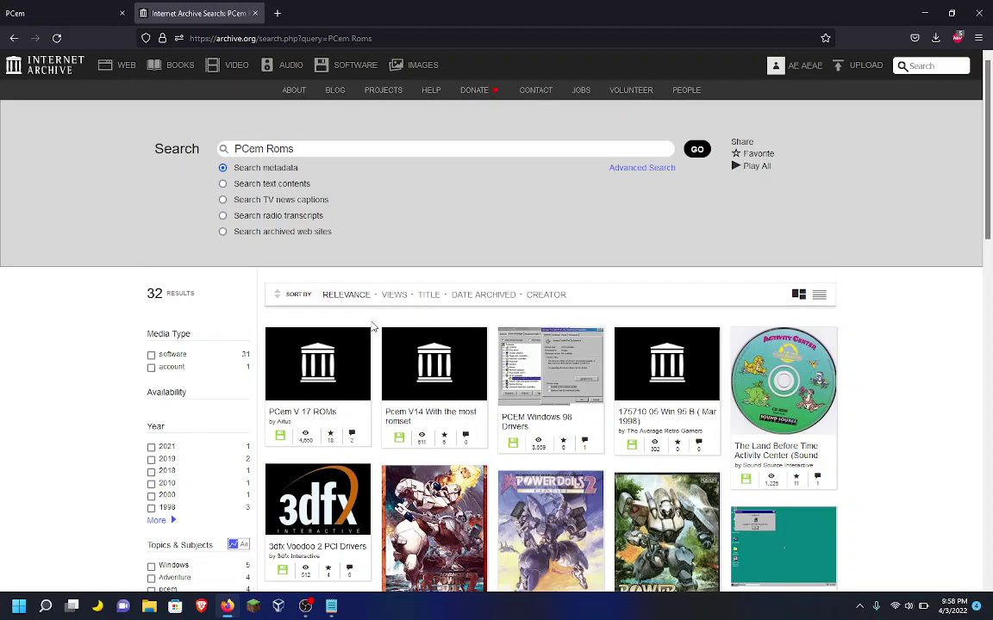
pyautogui.click(330, 383)
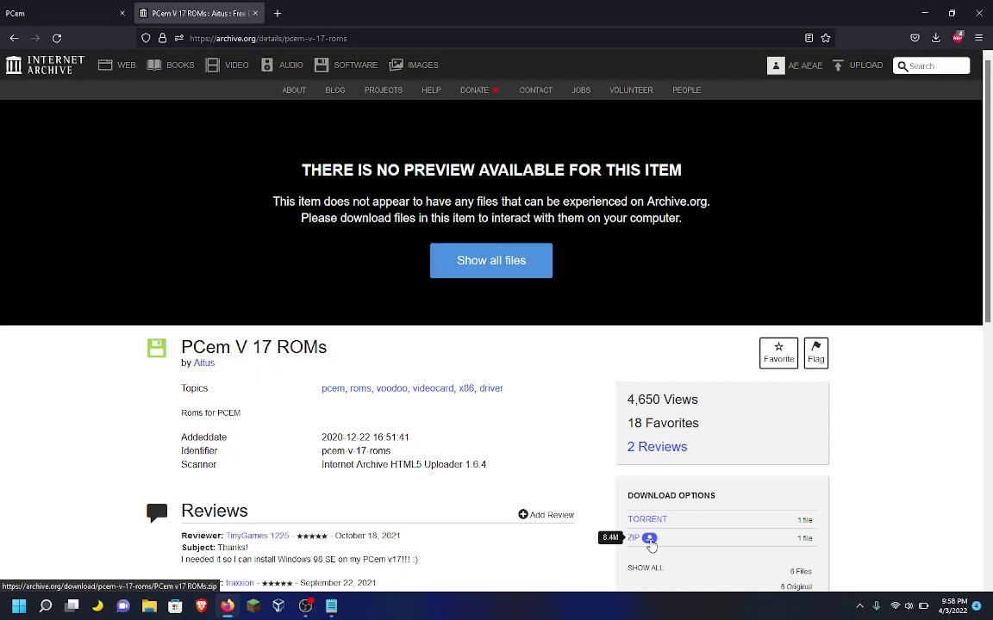
# - Download the PCem V 17 ROMs item as a ZIP, close the browser and open the "Downloads lol" desktop folder
pyautogui.click(649, 540)
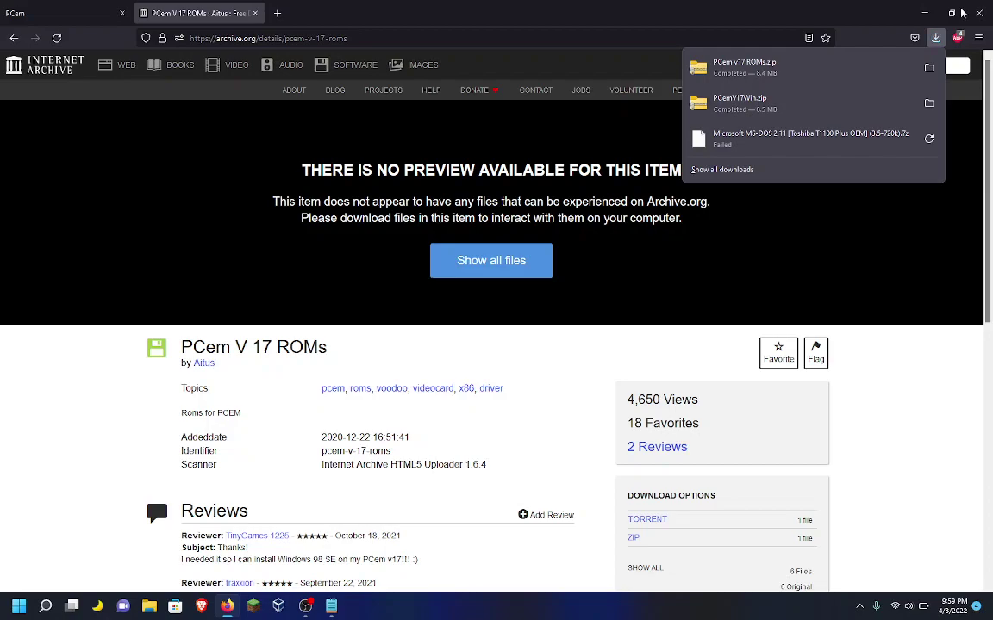
pyautogui.click(984, 5)
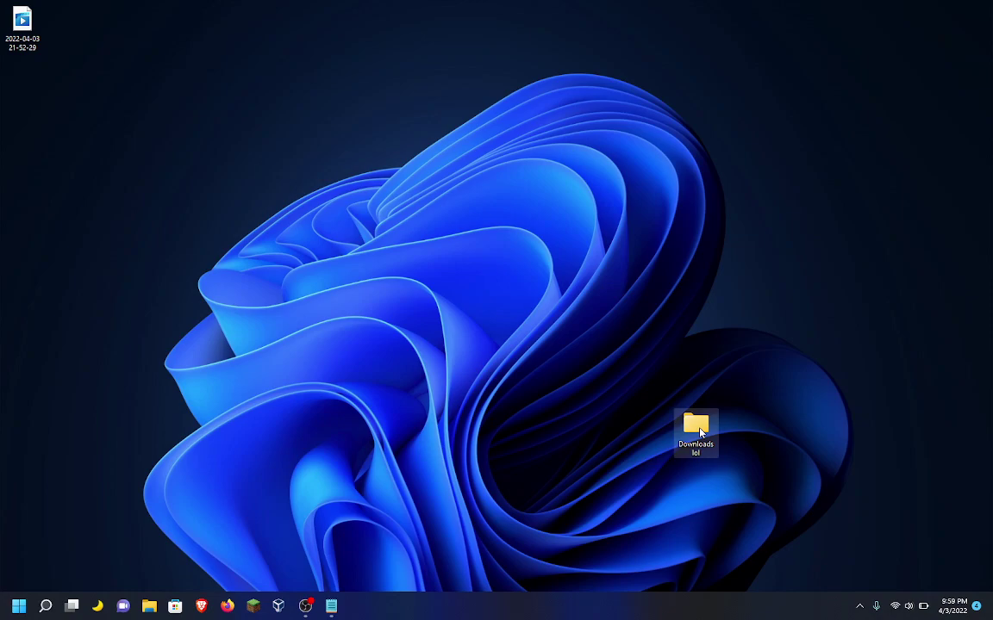
pyautogui.doubleClick(700, 432)
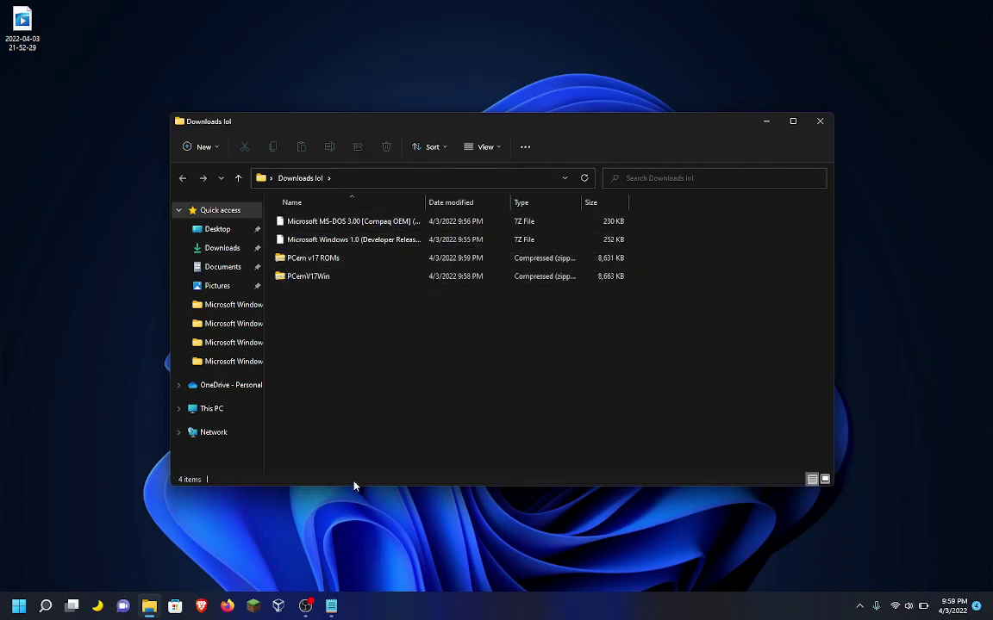
# - Switch to Firefox, go to 7zip.org to look at the 7-Zip downloads for Windows, and return to the "Downloads lol" folder
pyautogui.click(224, 610)
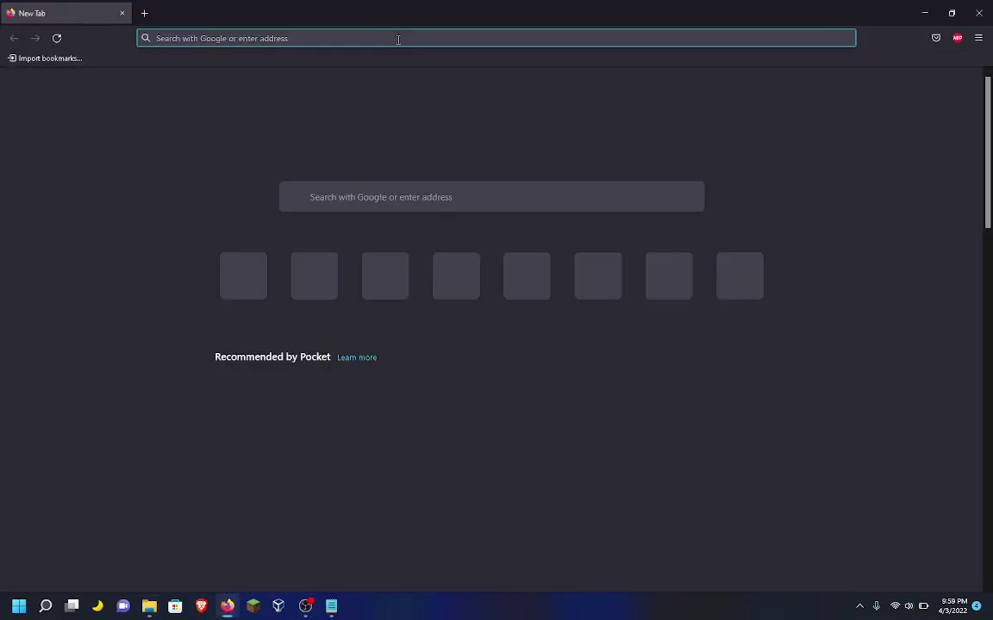
pyautogui.click(398, 39)
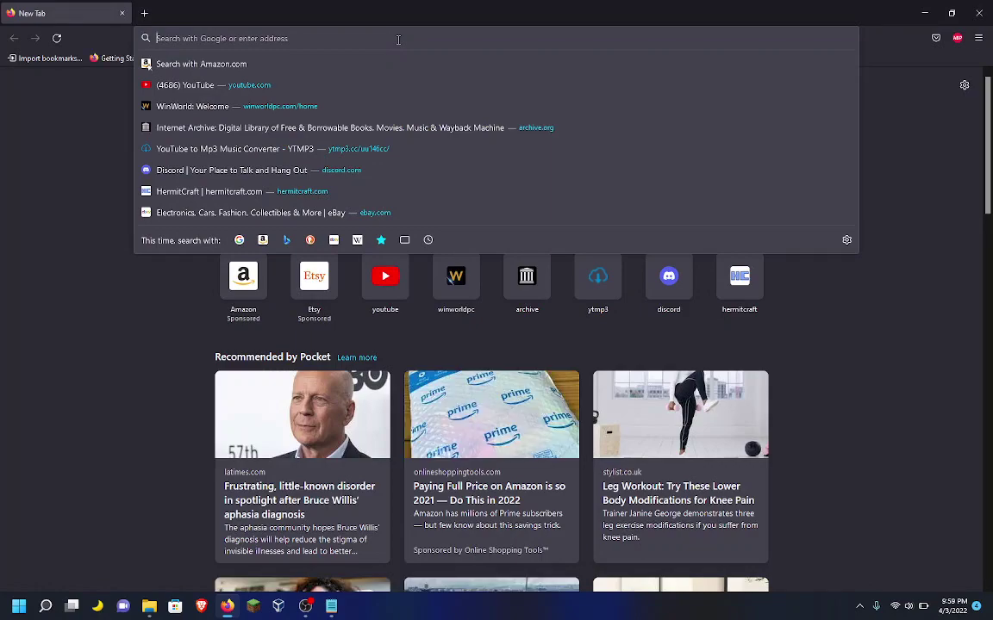
pyautogui.write('7zip.or')
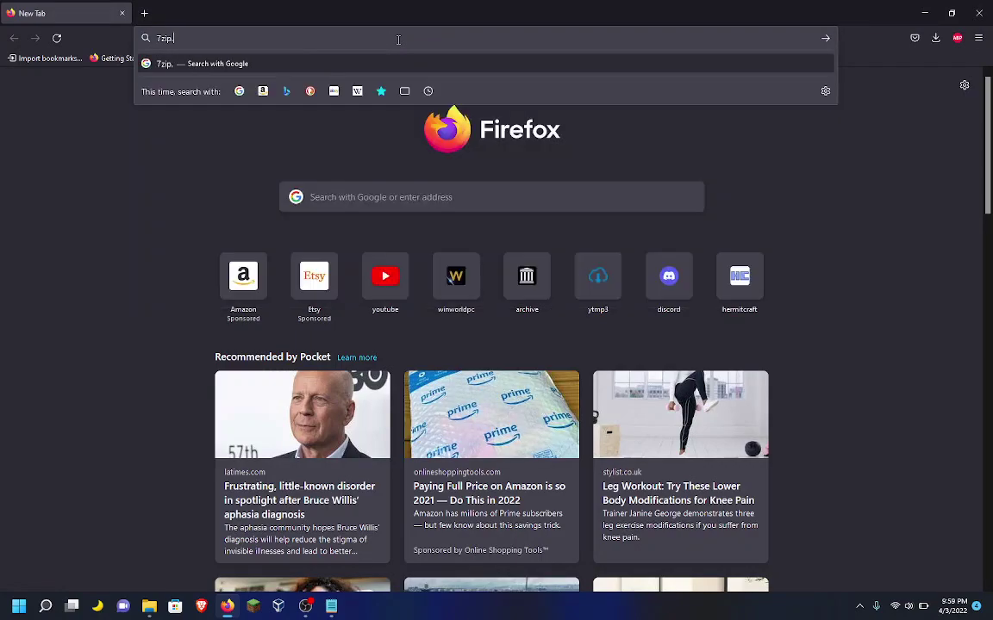
pyautogui.write('g')
pyautogui.press('Return')
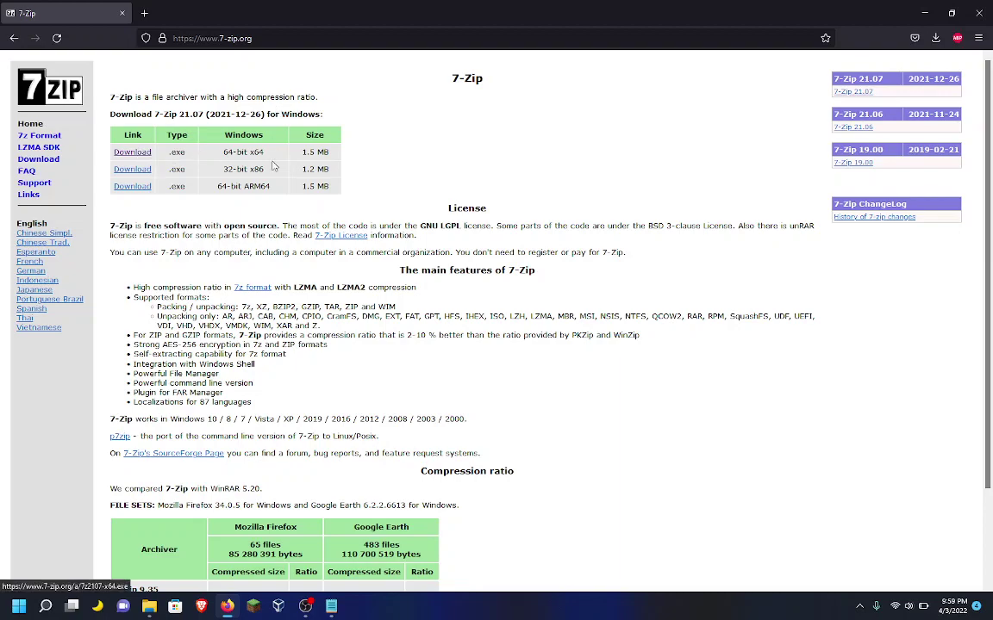
pyautogui.click(982, 9)
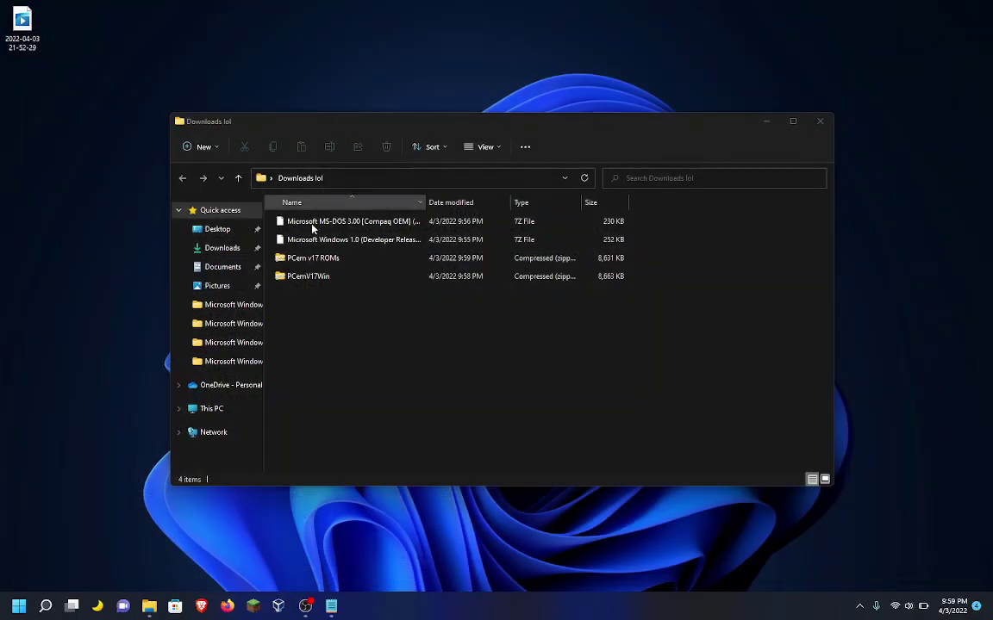
# - Extract the PCem v17 ROMs archive with 7-Zip into its own folder inside "Downloads lol"
pyautogui.doubleClick(317, 261)
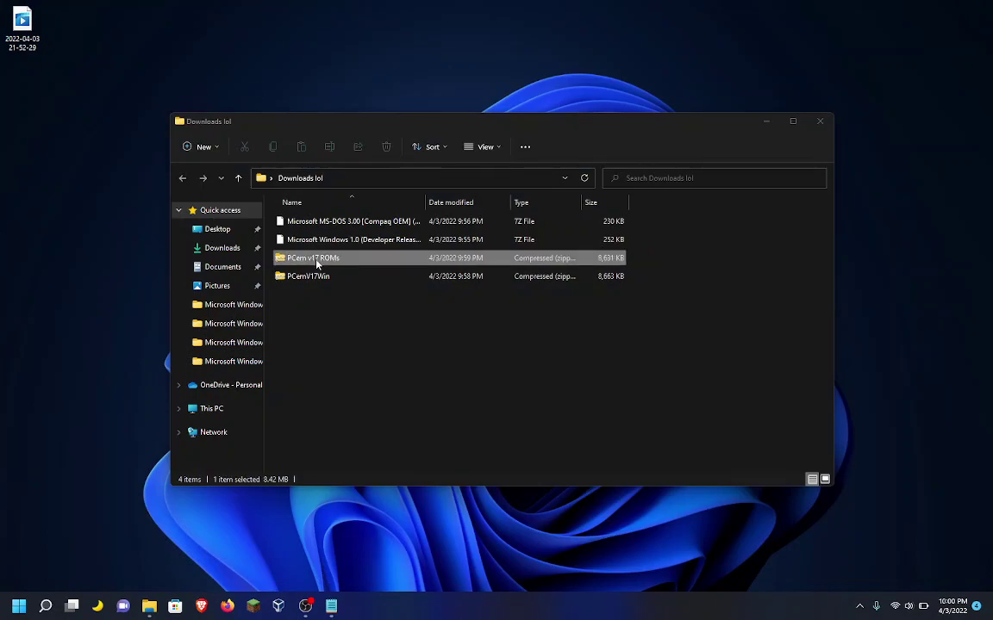
pyautogui.rightClick(362, 265)
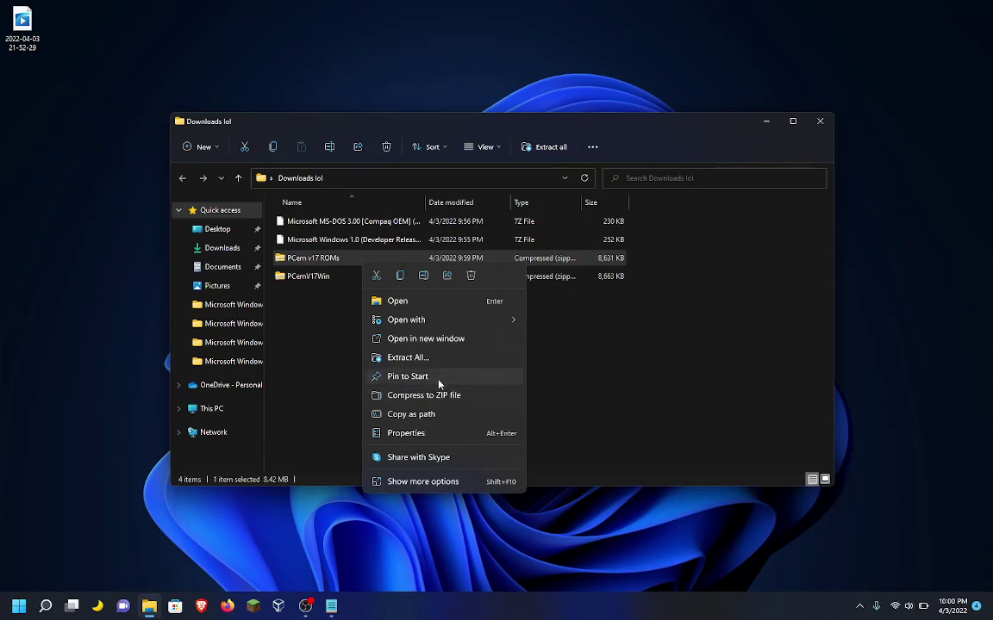
pyautogui.click(451, 483)
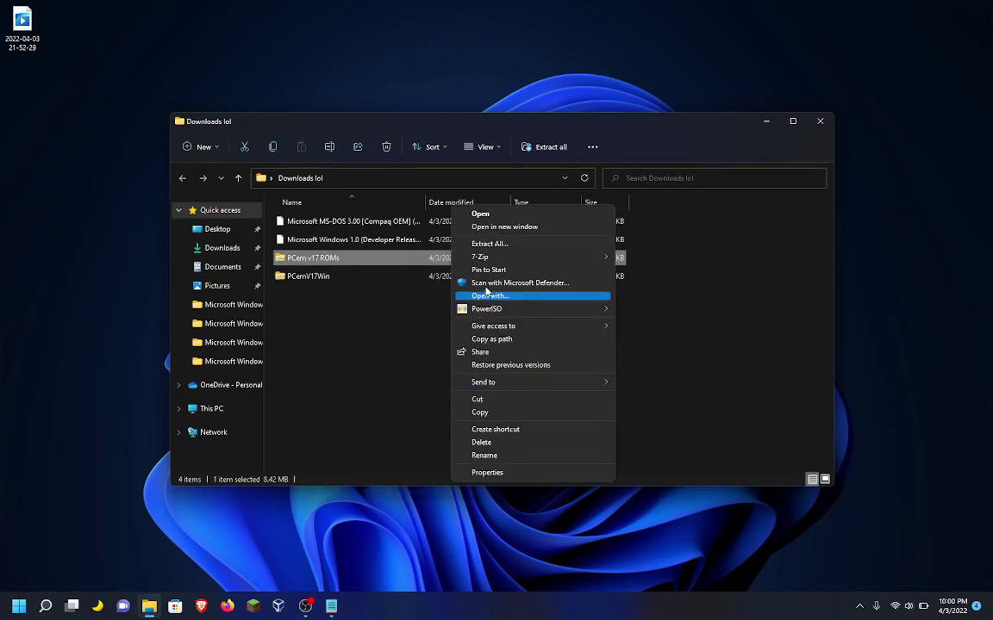
pyautogui.moveTo(512, 260)
pyautogui.click(683, 283)
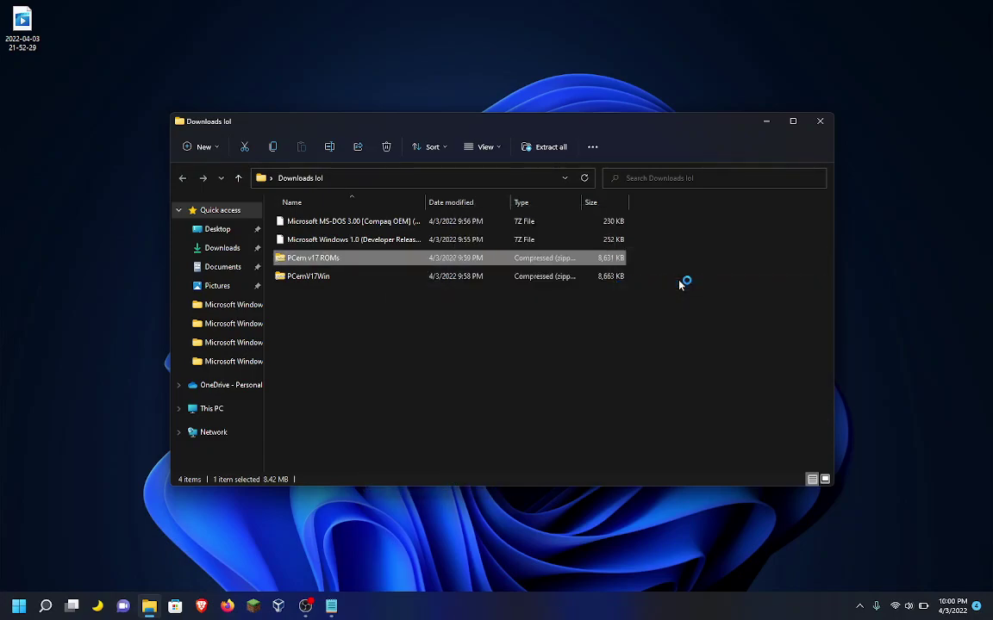
pyautogui.click(479, 376)
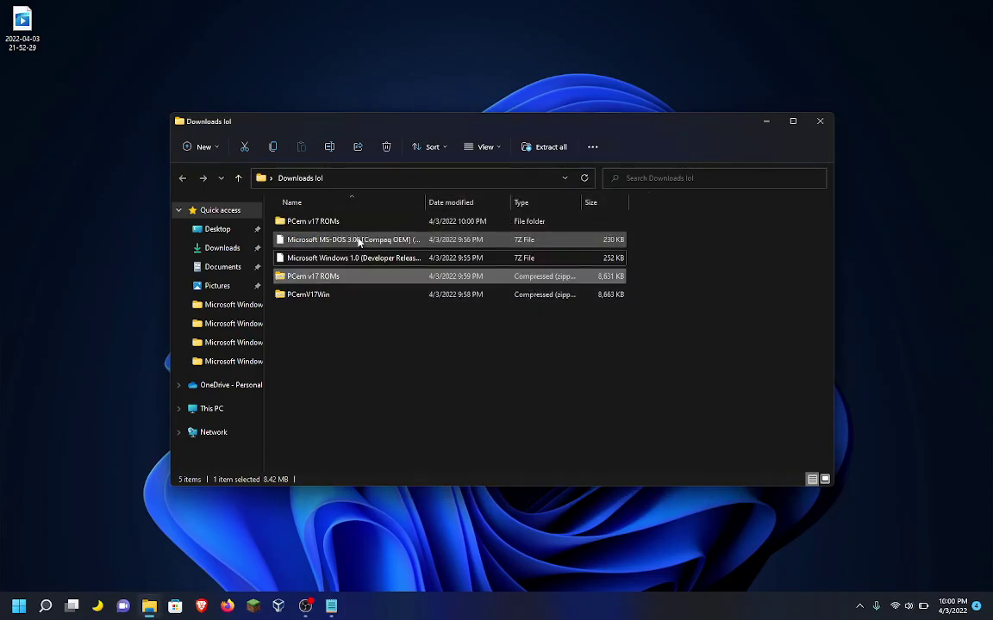
# - Extract the Microsoft MS-DOS 3.00 [Compaq OEM] archive with 7-Zip into its own subfolder, keeping the default options
pyautogui.click(359, 240)
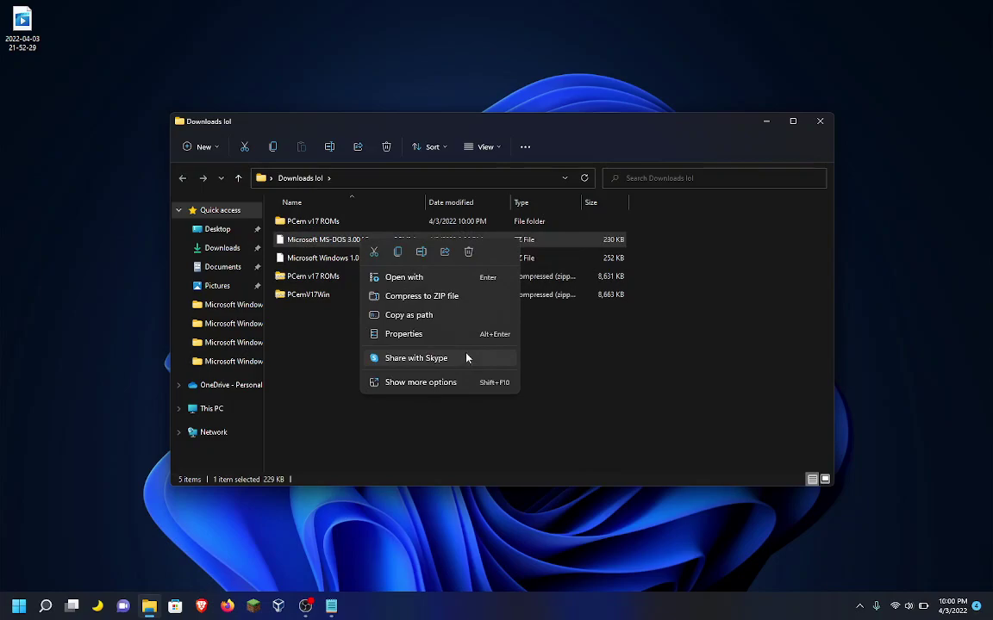
pyautogui.click(450, 381)
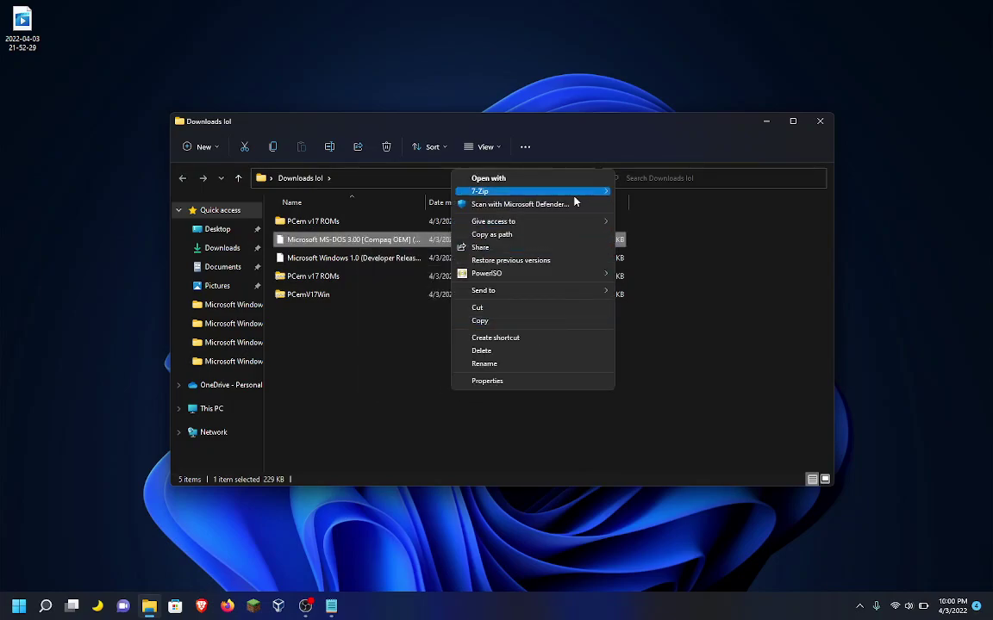
pyautogui.moveTo(574, 191)
pyautogui.click(680, 221)
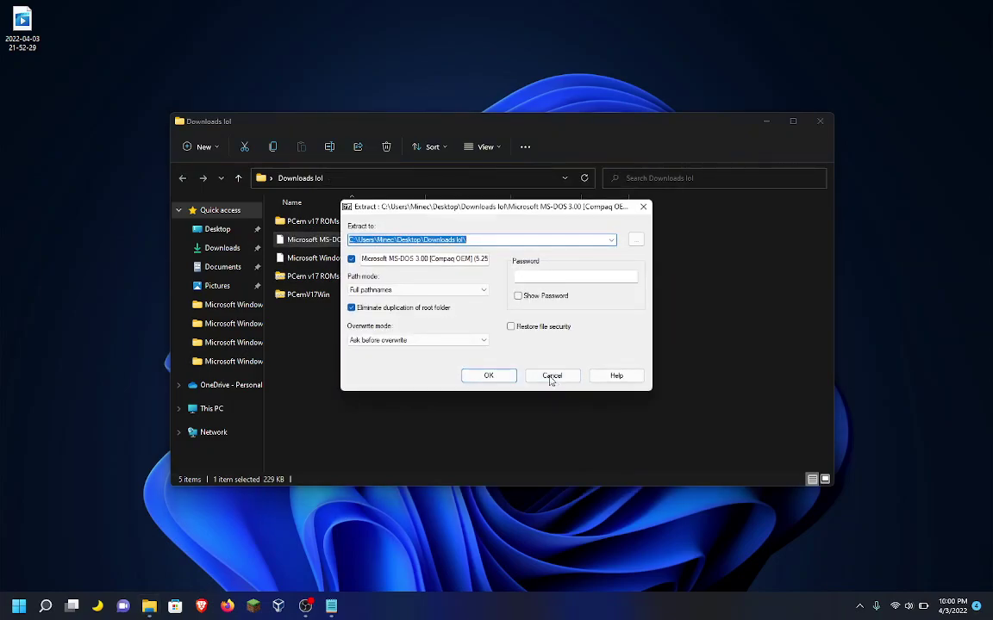
pyautogui.click(486, 363)
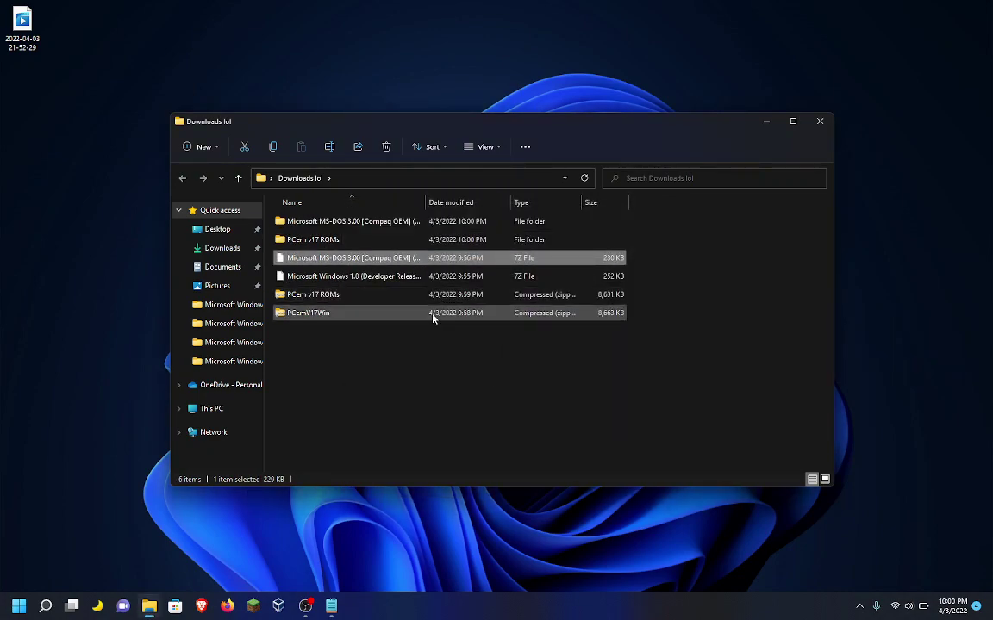
# - Extract the PCemV17Win archive with 7-Zip into its own folder in "Downloads lol"
pyautogui.click(434, 316)
pyautogui.rightClick(433, 318)
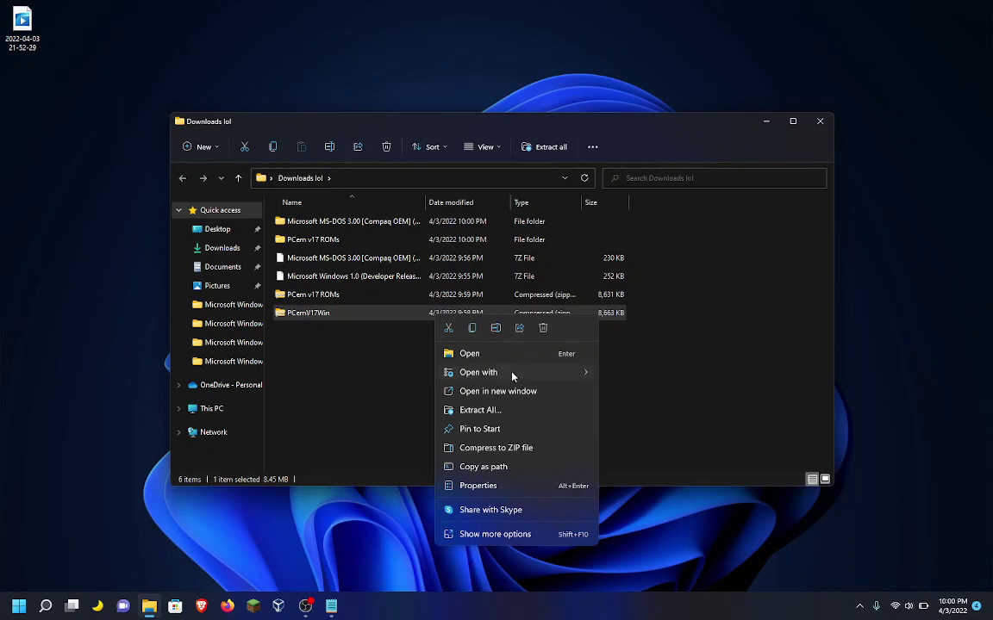
pyautogui.moveTo(579, 374)
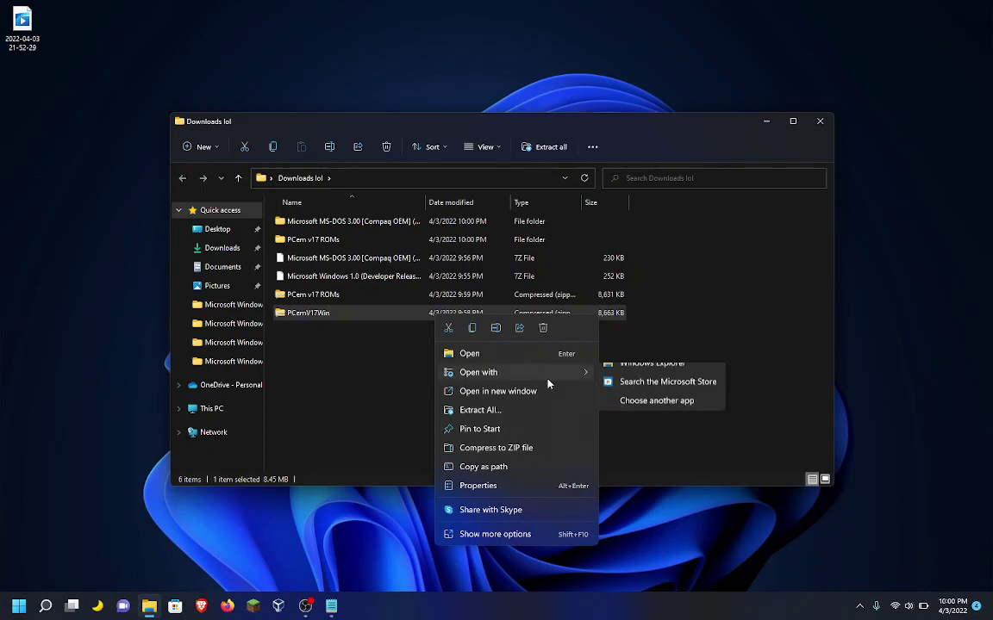
pyautogui.click(524, 533)
pyautogui.moveTo(521, 368)
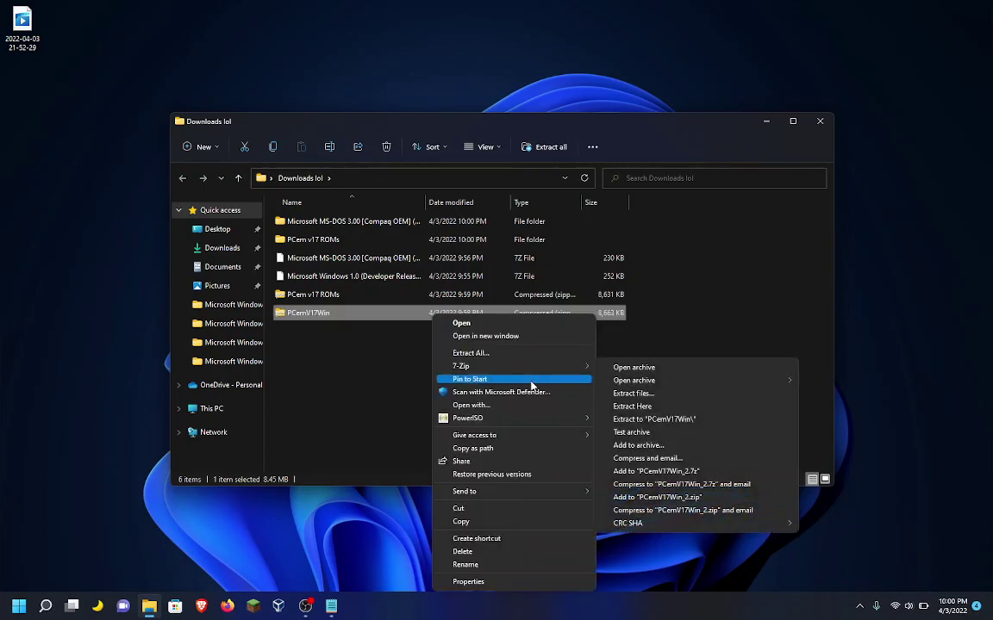
pyautogui.click(635, 403)
pyautogui.click(491, 379)
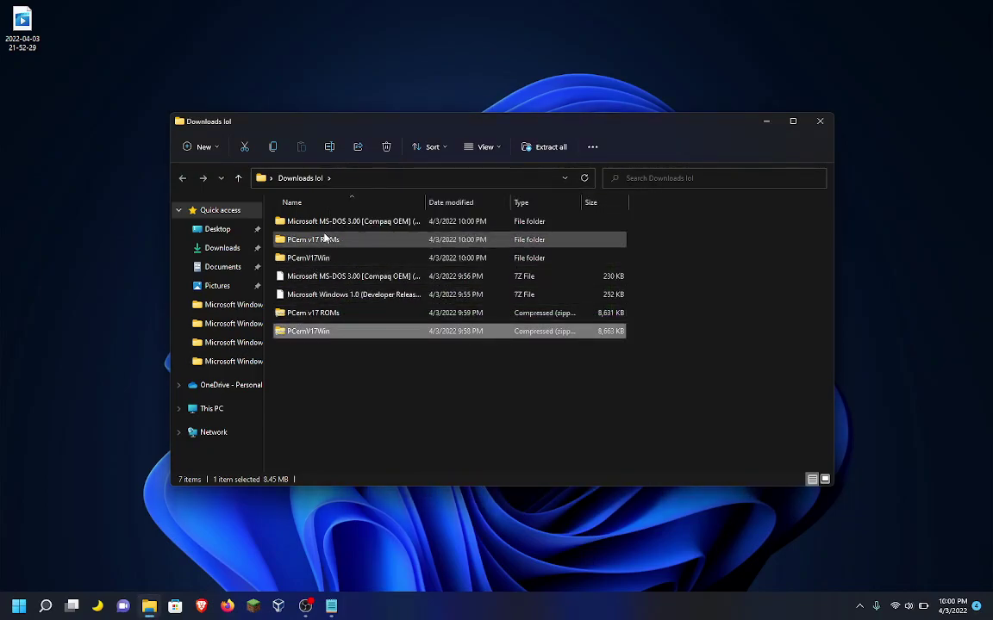
# - Extract the Microsoft Windows 1.0 Developer Release archive with 7-Zip into its own folder
pyautogui.rightClick(326, 294)
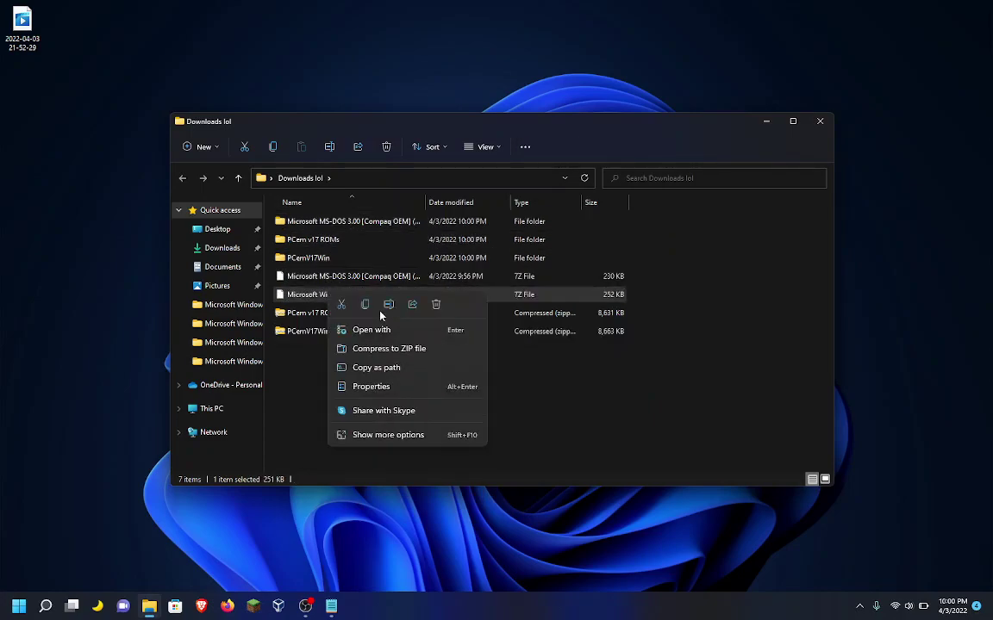
pyautogui.click(387, 435)
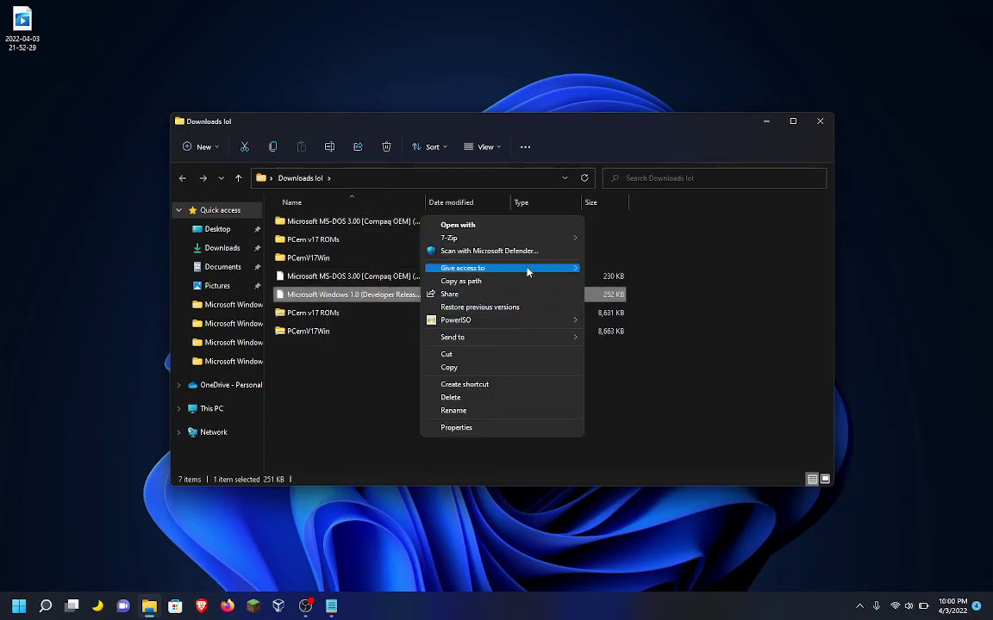
pyautogui.moveTo(526, 238)
pyautogui.click(619, 265)
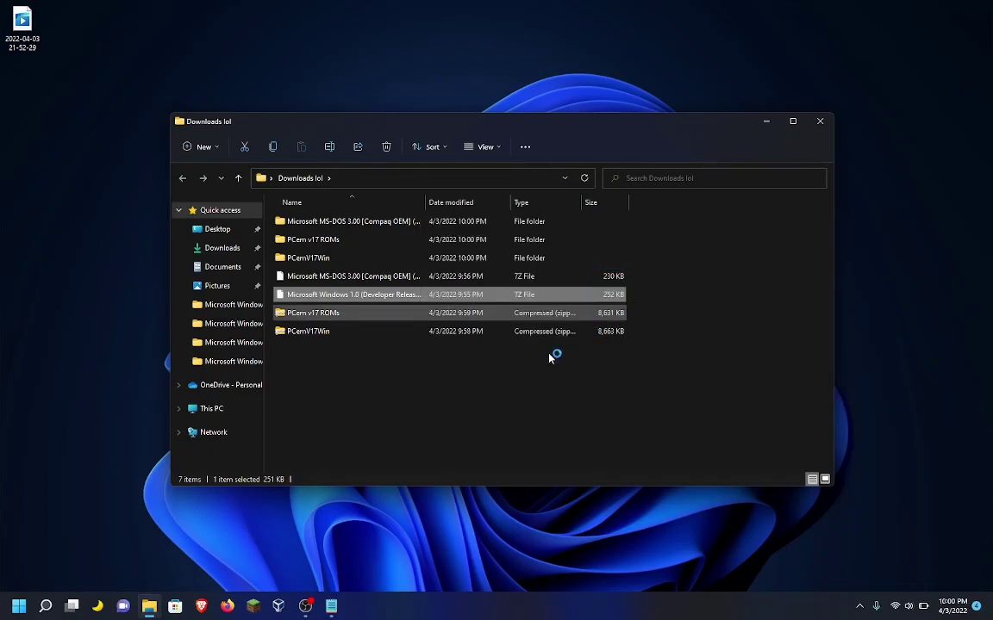
pyautogui.click(489, 376)
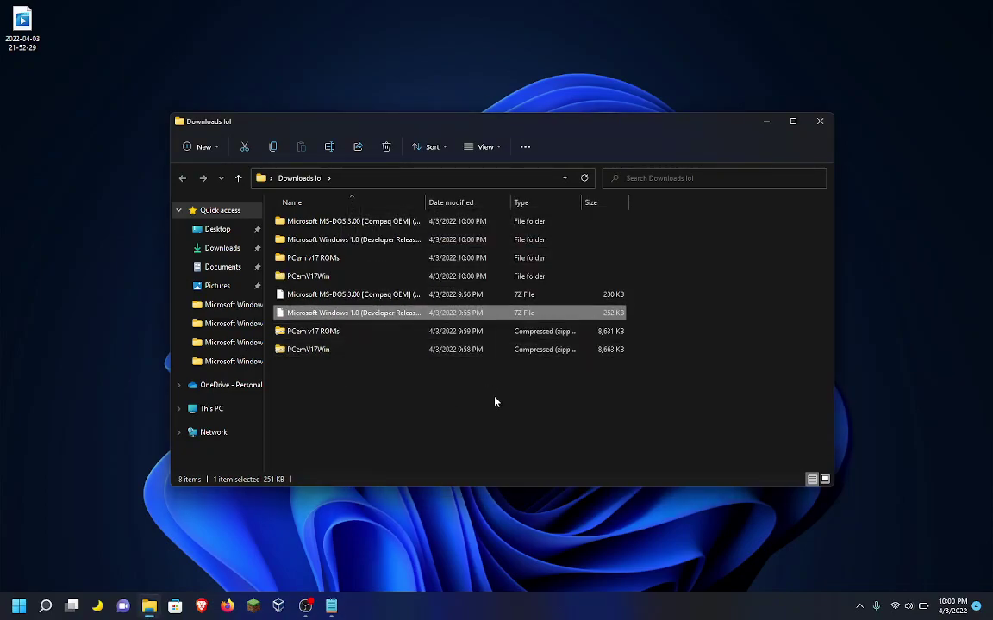
# - Move the four extracted folders from "Downloads lol" to the desktop, replacing files with the same names, and close the folder window
pyautogui.moveTo(638, 280); pyautogui.dragTo(89, 191)
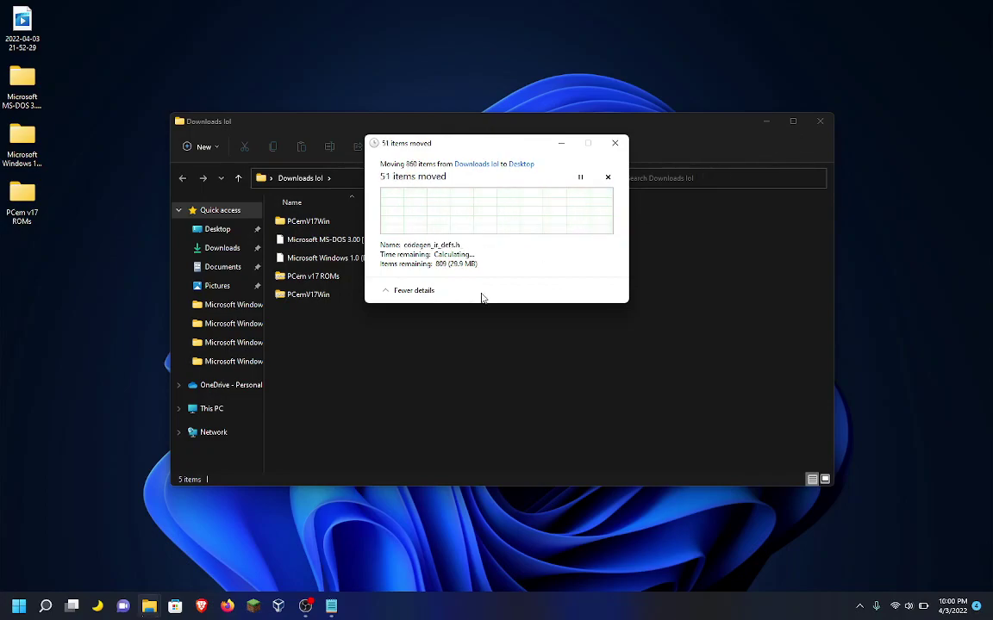
pyautogui.click(401, 291)
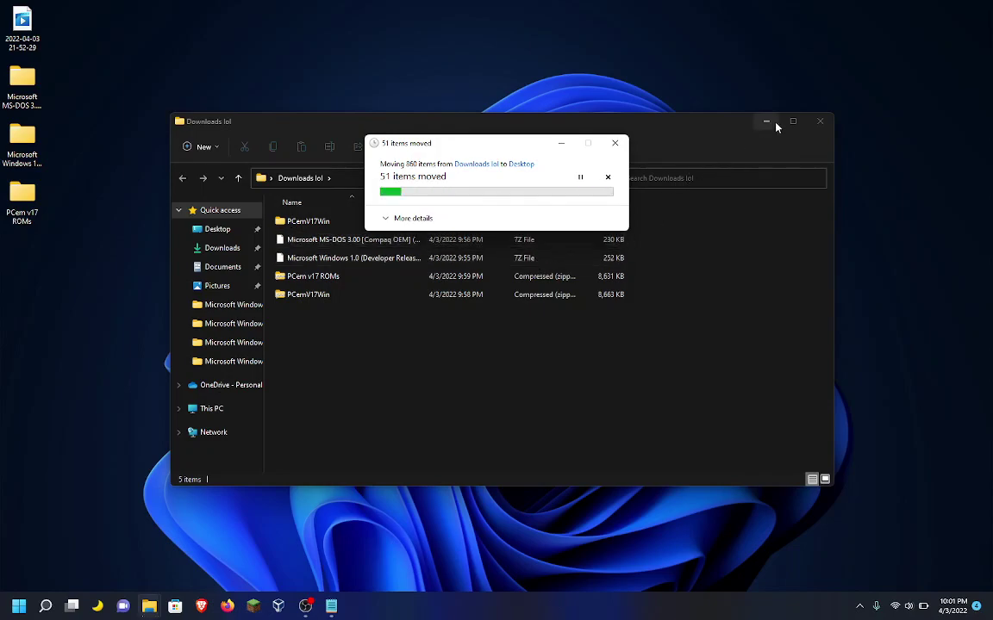
pyautogui.click(820, 120)
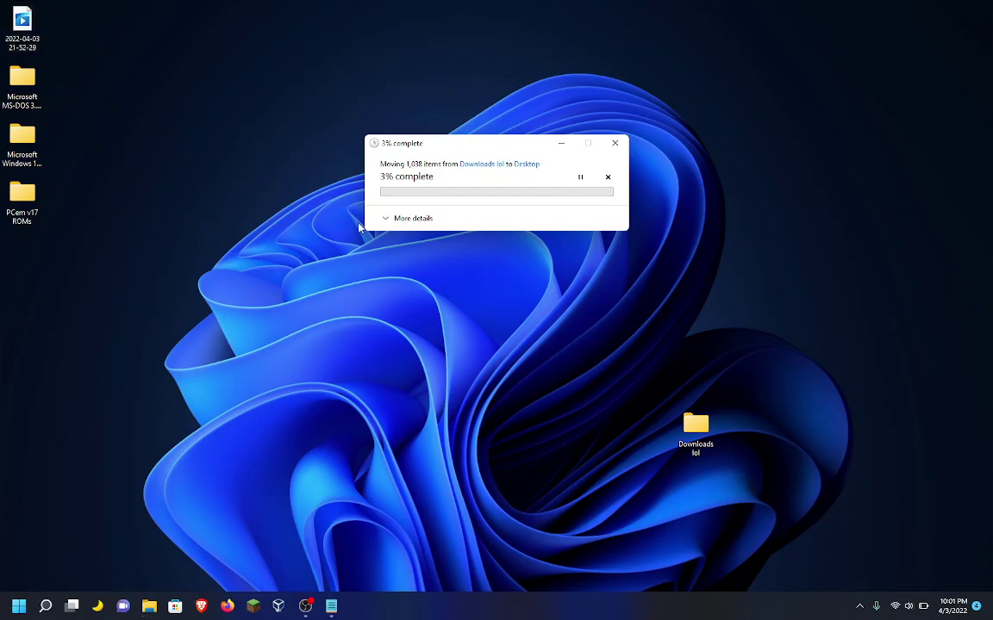
pyautogui.click(387, 218)
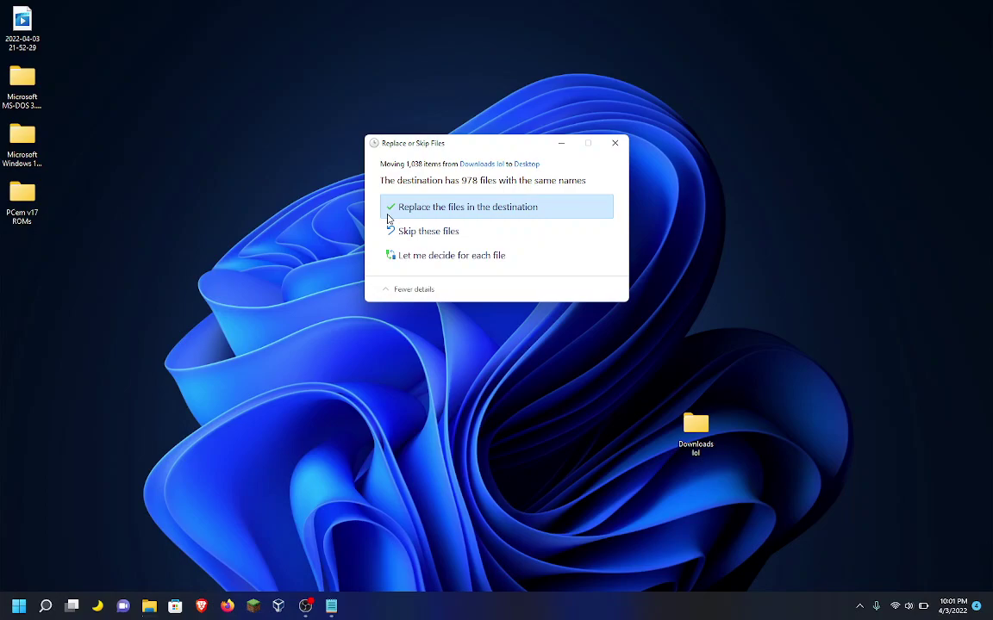
pyautogui.click(388, 215)
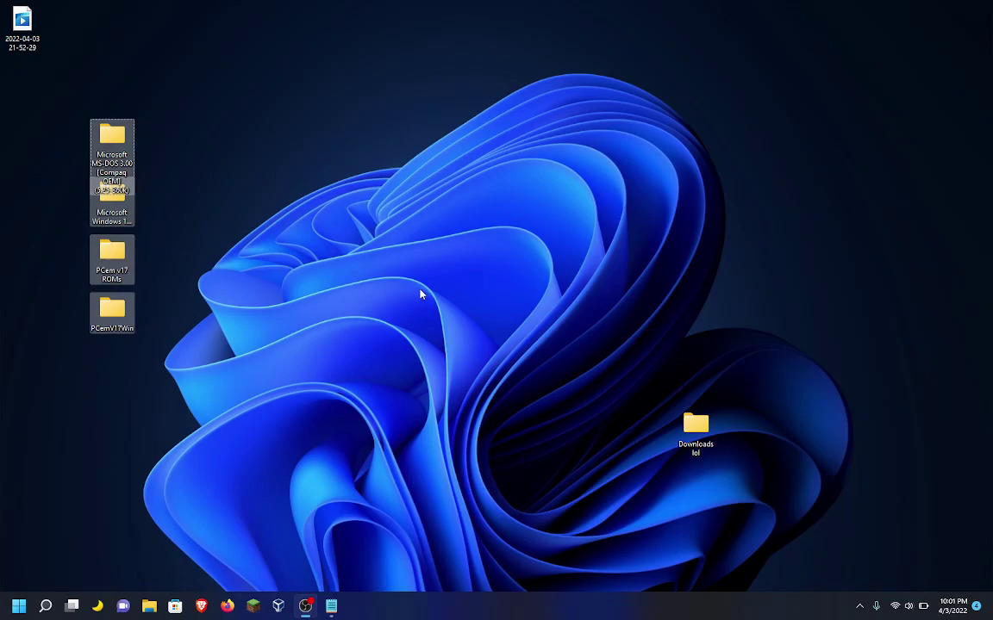
pyautogui.click(292, 327)
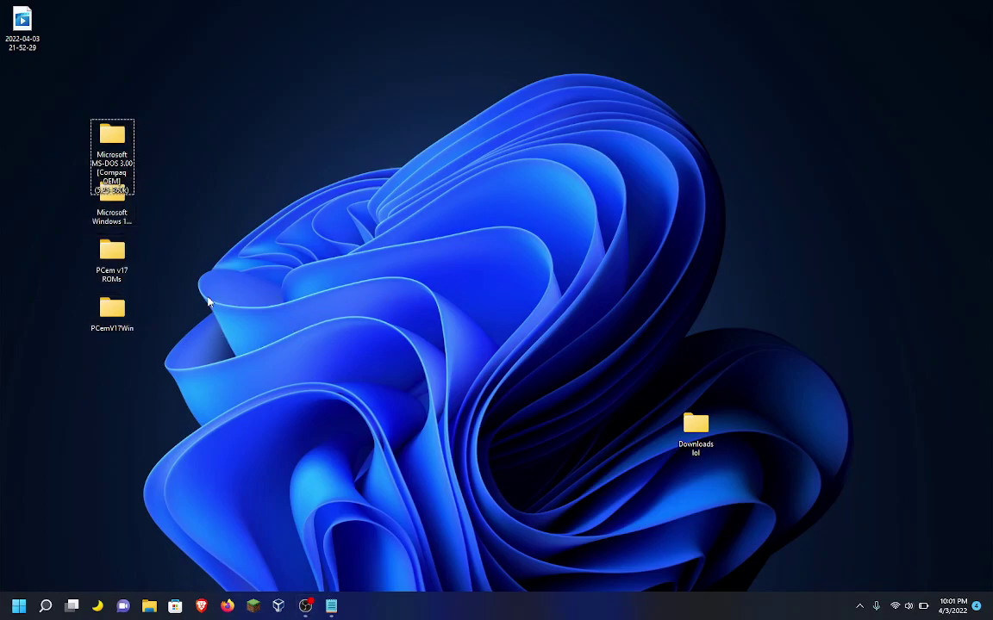
pyautogui.rightClick(209, 298)
pyautogui.click(649, 406)
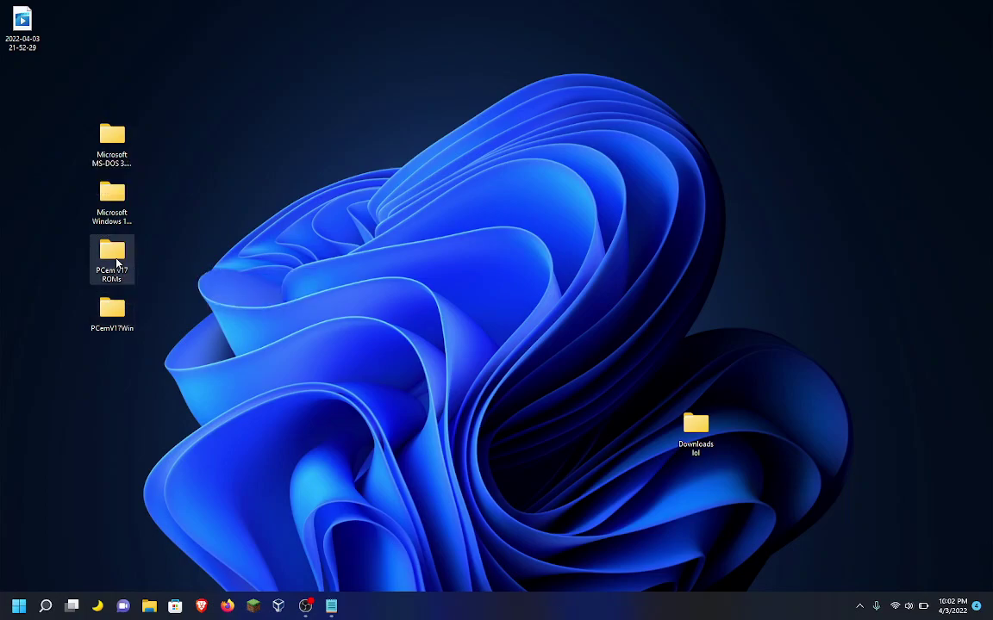
# - Copy everything inside the "PCem v17 ROMs" folder on the desktop and close its window
pyautogui.doubleClick(118, 263)
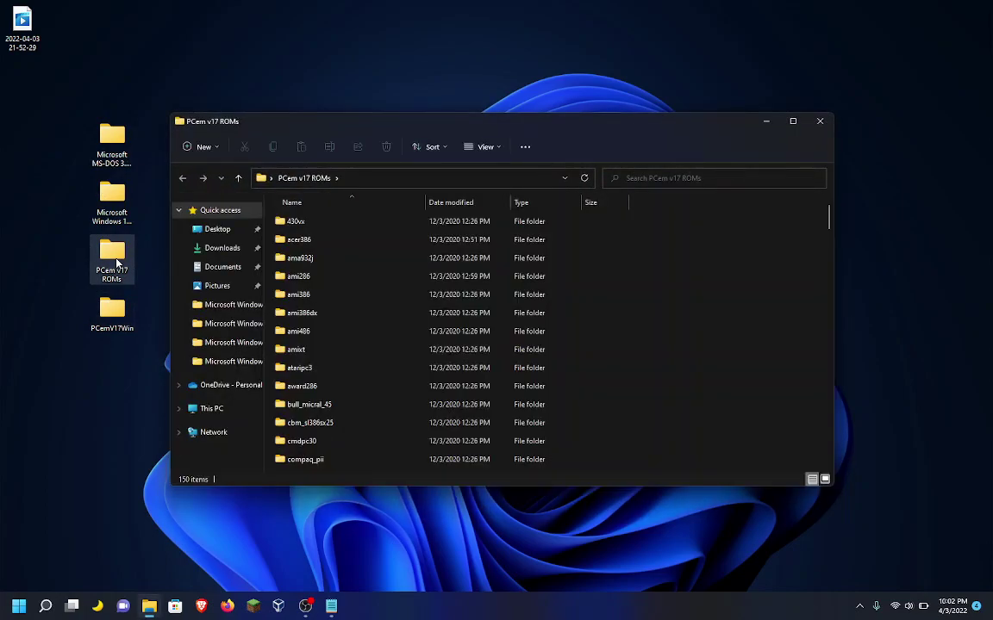
pyautogui.scroll(-15, 396, 224)
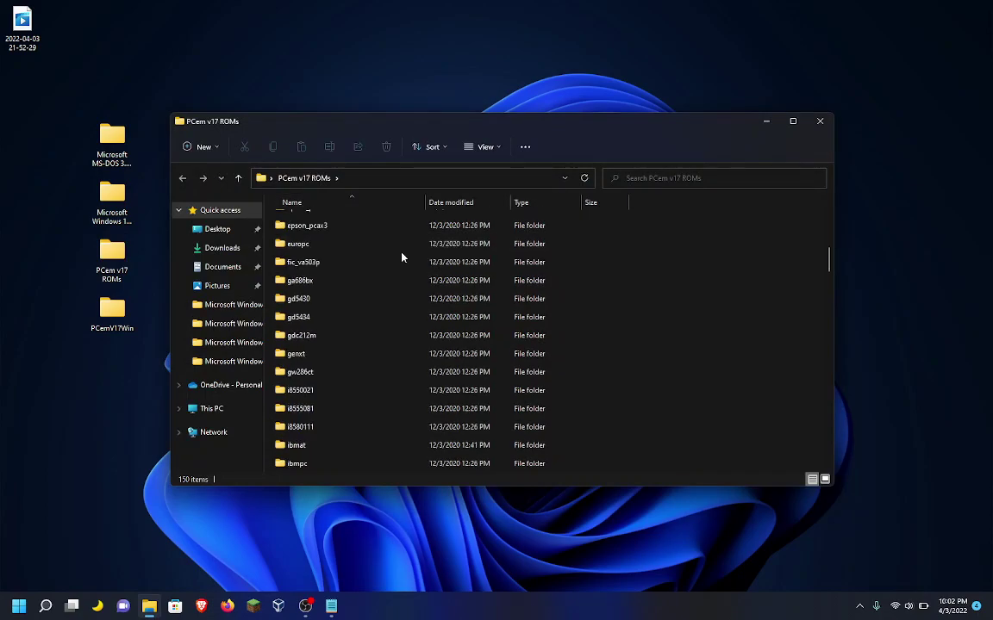
pyautogui.scroll(-20, 405, 259)
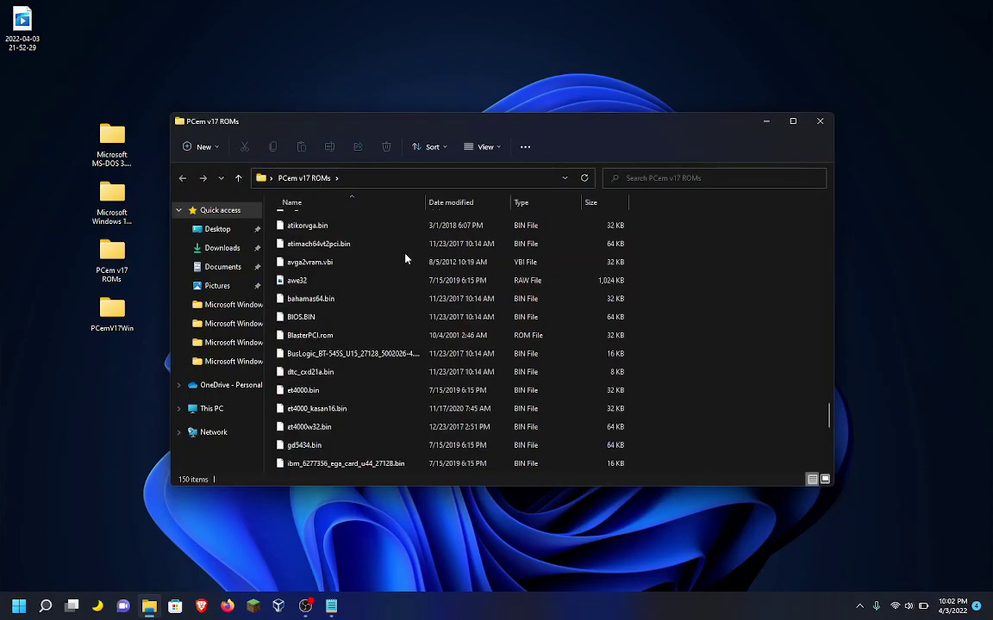
pyautogui.scroll(8, 405, 259)
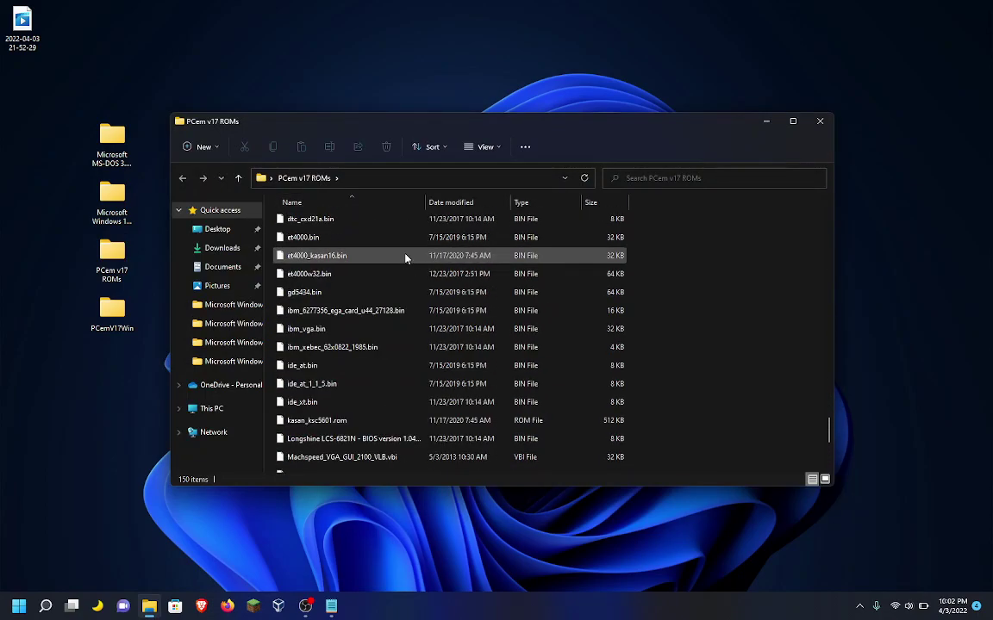
pyautogui.scroll(2, 405, 254)
pyautogui.scroll(-20, 428, 355)
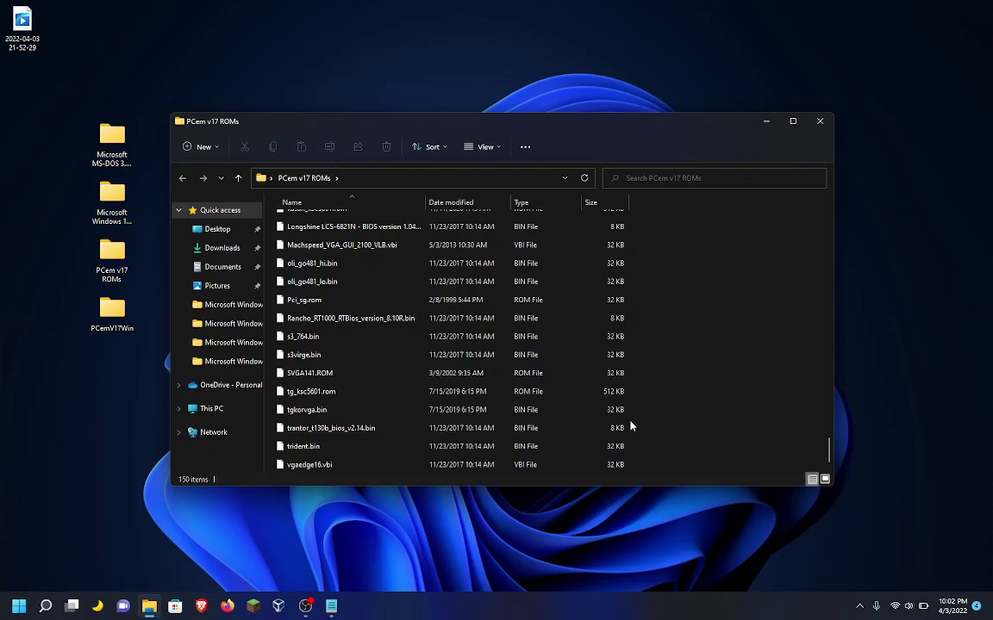
pyautogui.hotkey('ctrl', 'a')
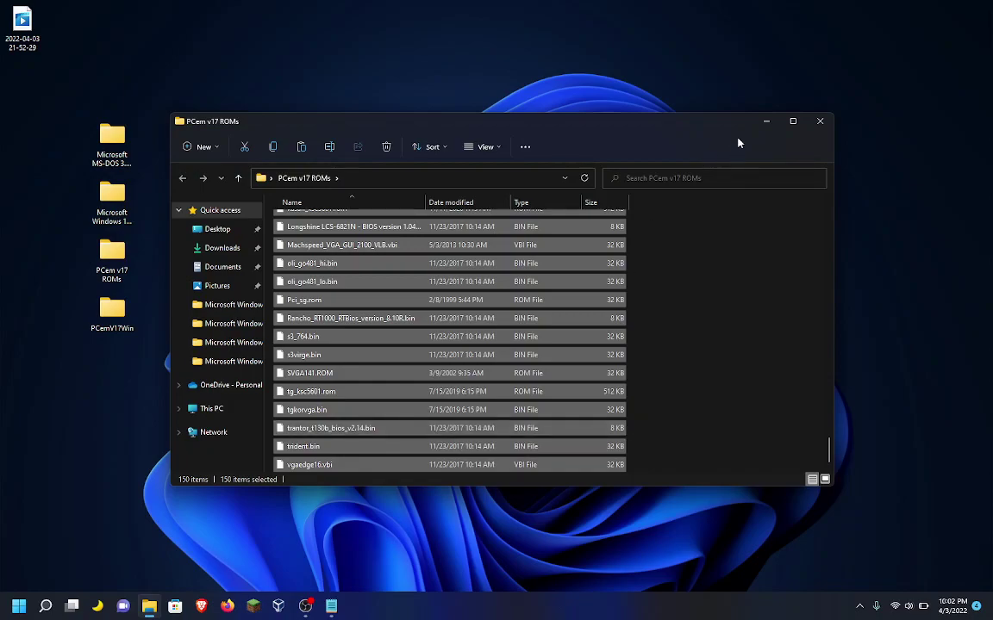
pyautogui.click(813, 125)
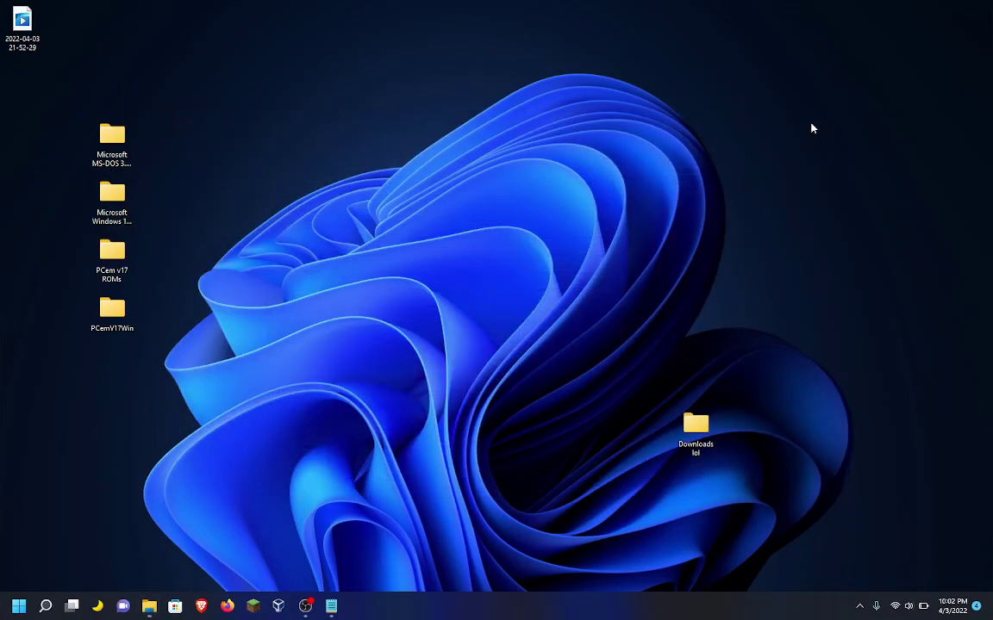
# - Paste the copied ROMs into the "roms" folder of "PCemV17Win", replacing files with the same names, and close the window
pyautogui.doubleClick(120, 310)
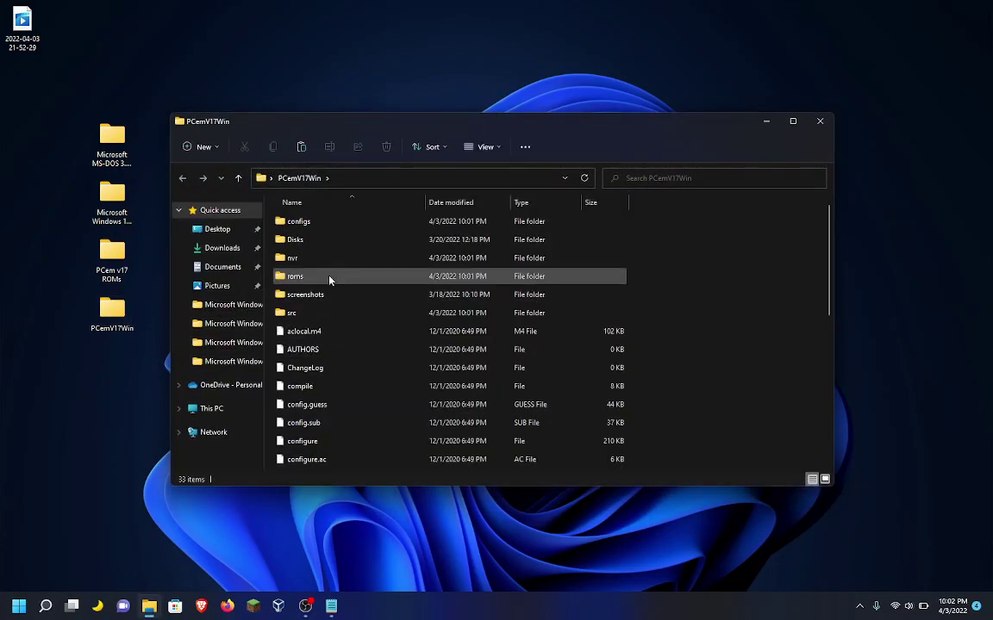
pyautogui.doubleClick(329, 275)
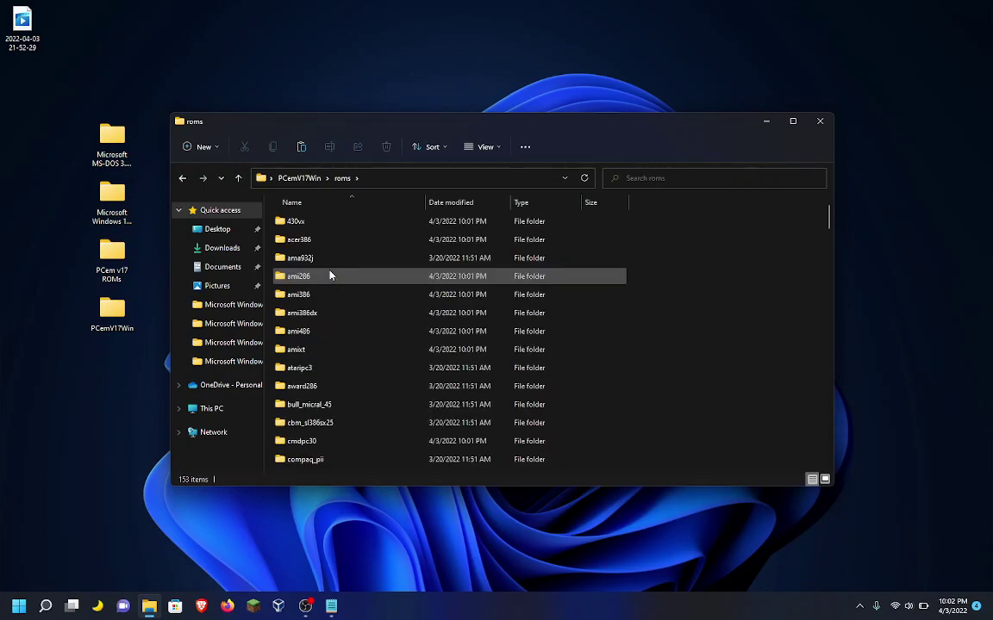
pyautogui.hotkey('ctrl', 'v')
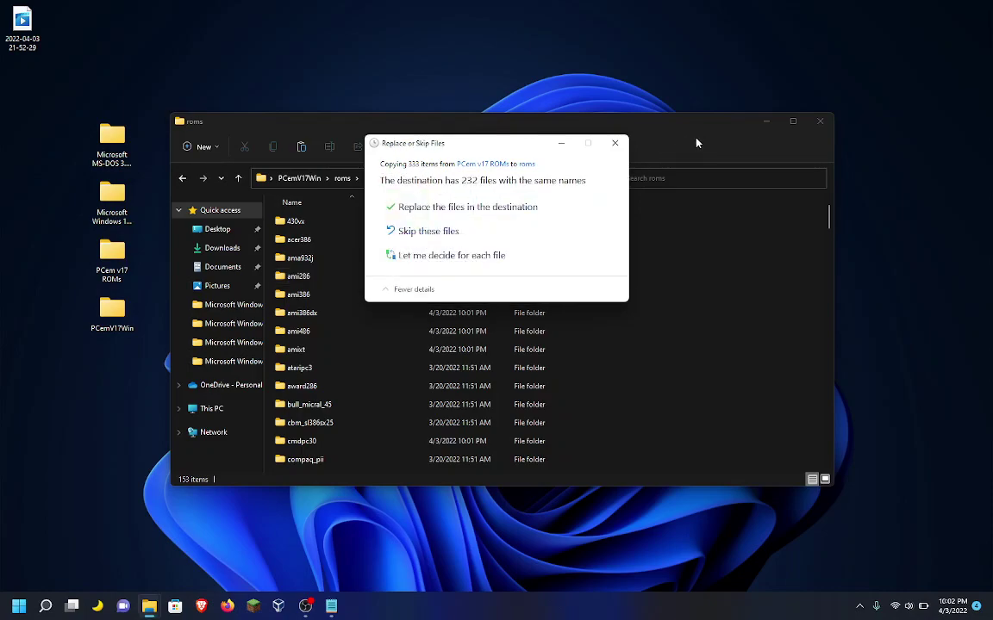
pyautogui.click(550, 206)
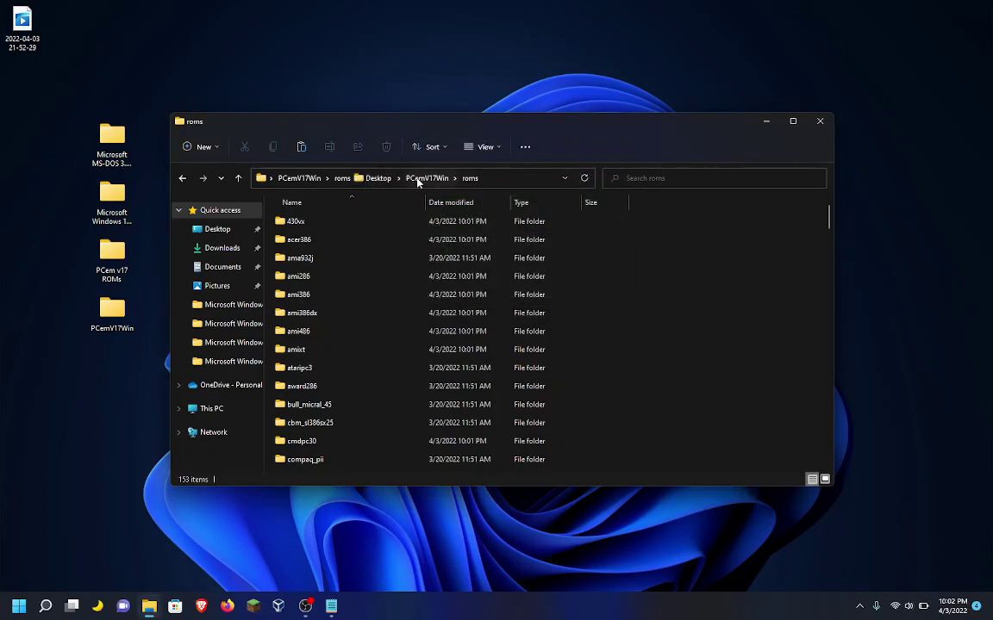
pyautogui.hotkey('ctrl', 'a')
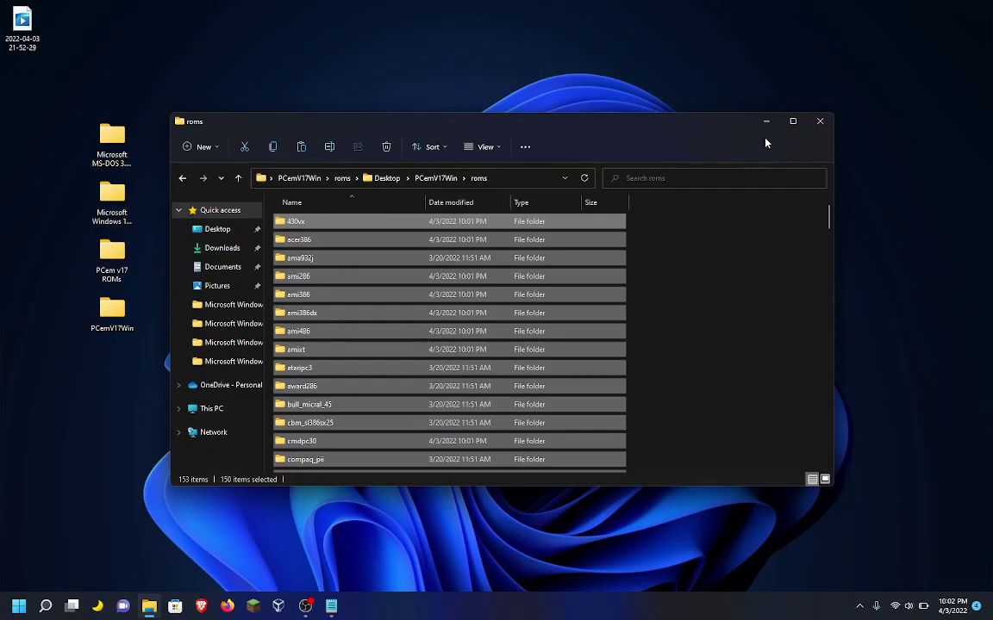
pyautogui.click(819, 120)
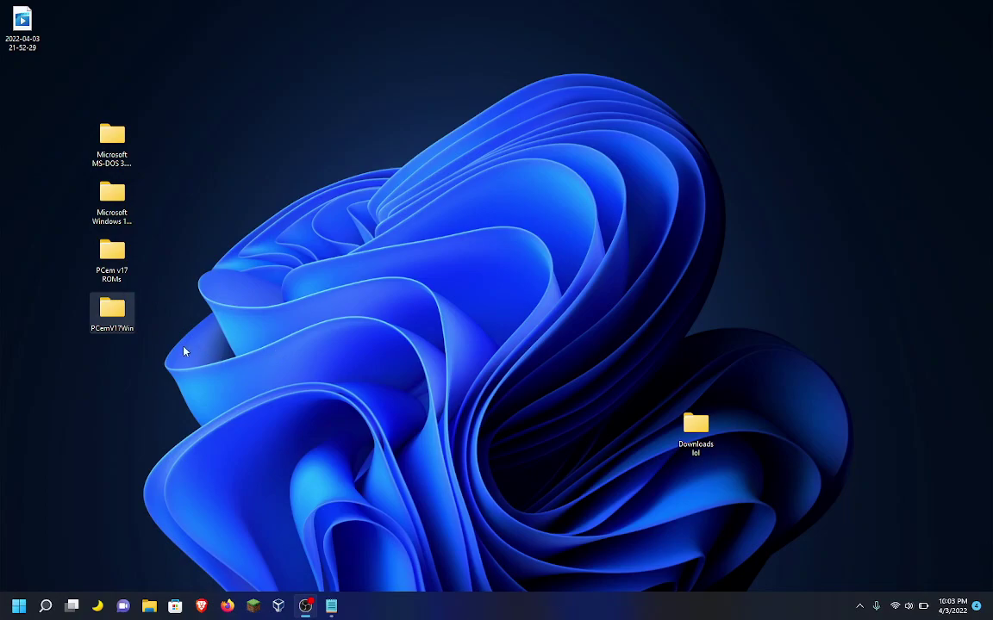
pyautogui.click(106, 377)
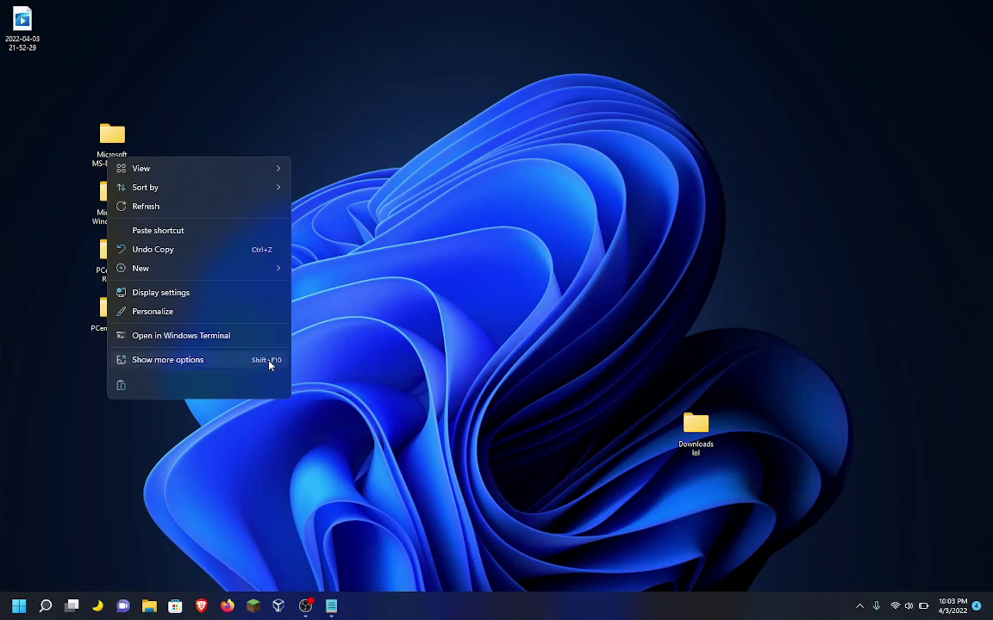
pyautogui.click(433, 342)
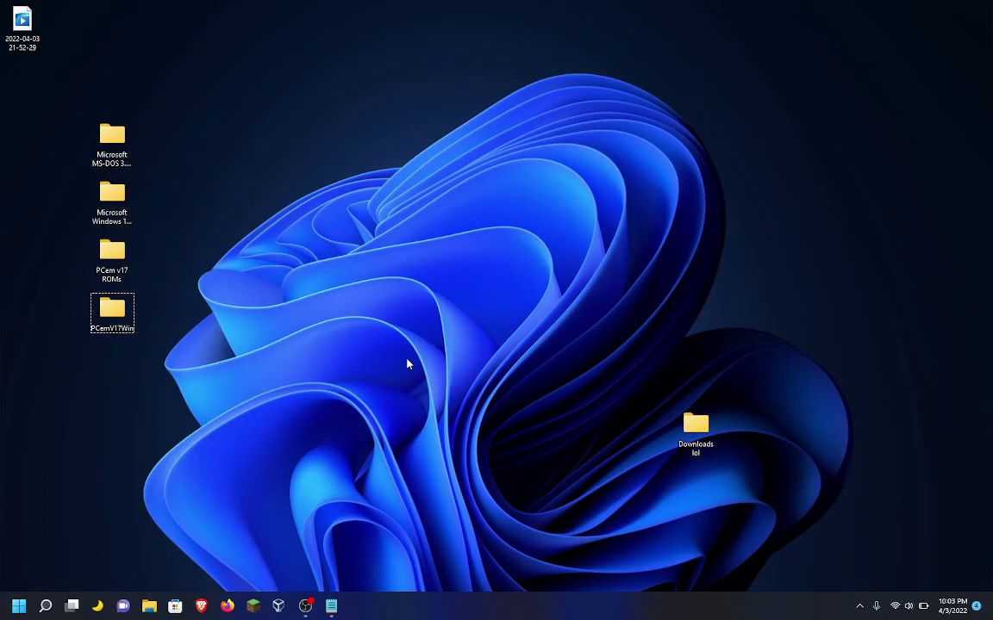
# - Launch the PCem application from the "PCemV17Win" folder on the desktop
pyautogui.doubleClick(101, 319)
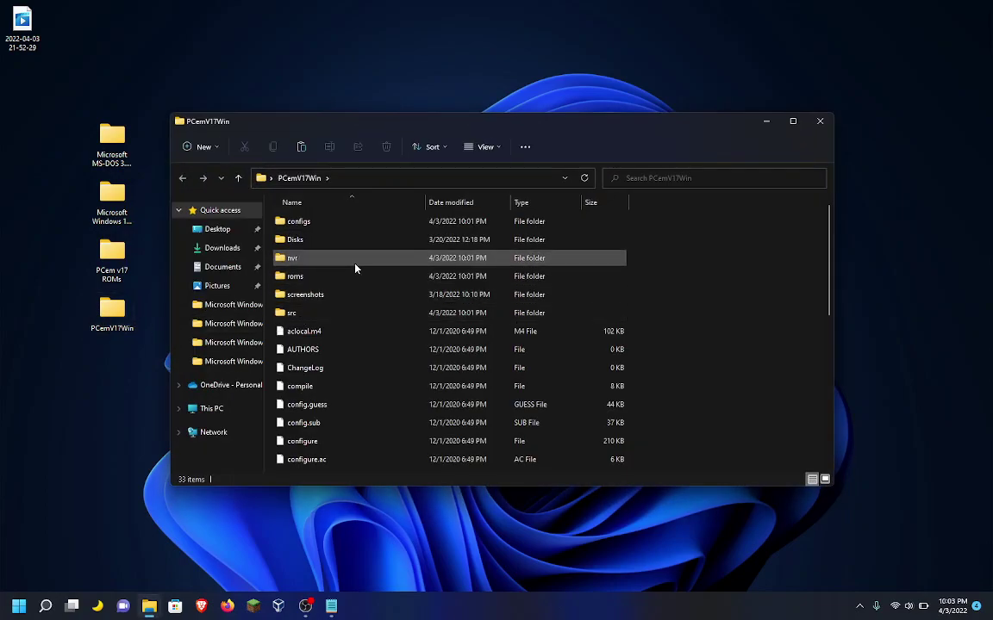
pyautogui.scroll(-1, 644, 362)
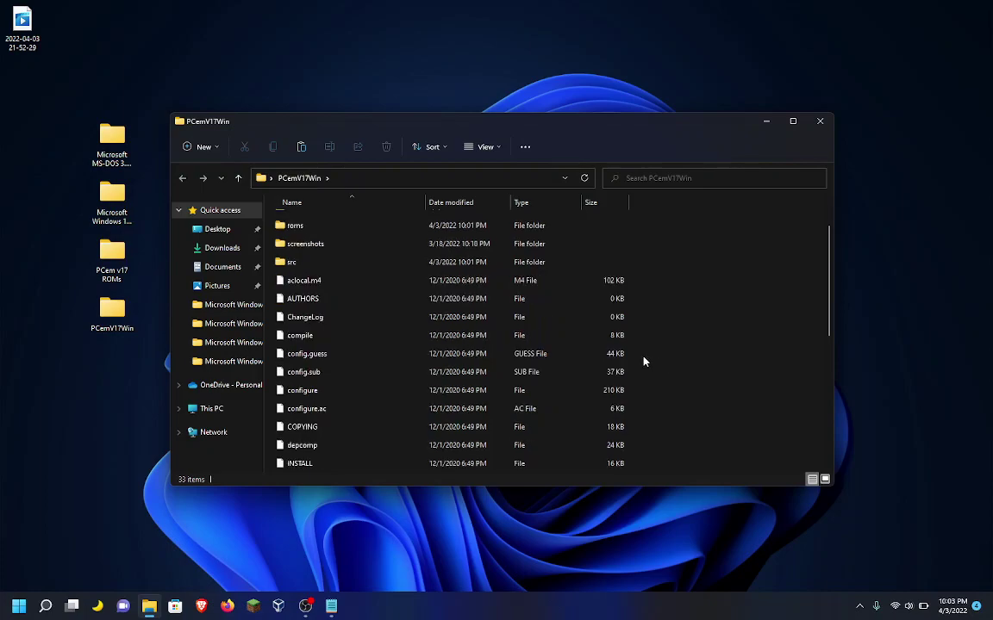
pyautogui.scroll(-4, 644, 361)
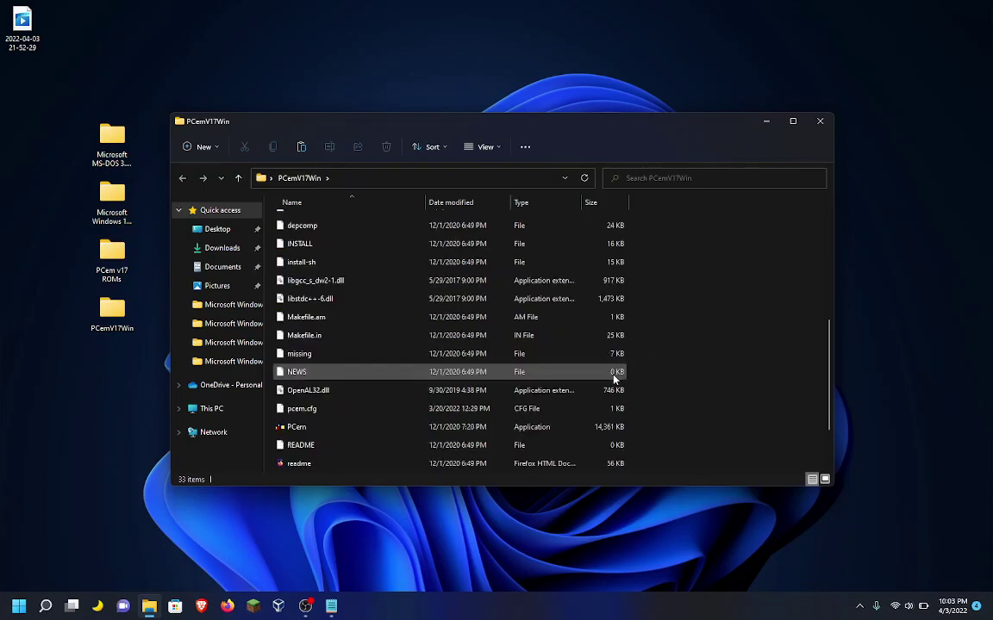
pyautogui.click(492, 431)
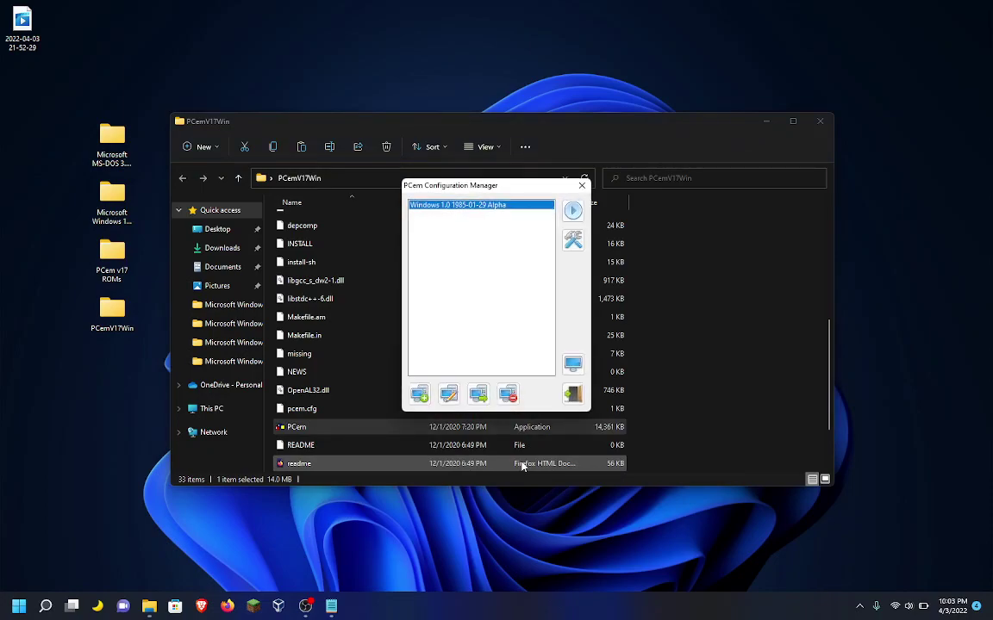
# - Delete the existing "Windows 1.0 1985-01-29 Alpha" configuration and minimize the folder window behind the configuration manager
pyautogui.click(508, 393)
pyautogui.click(529, 326)
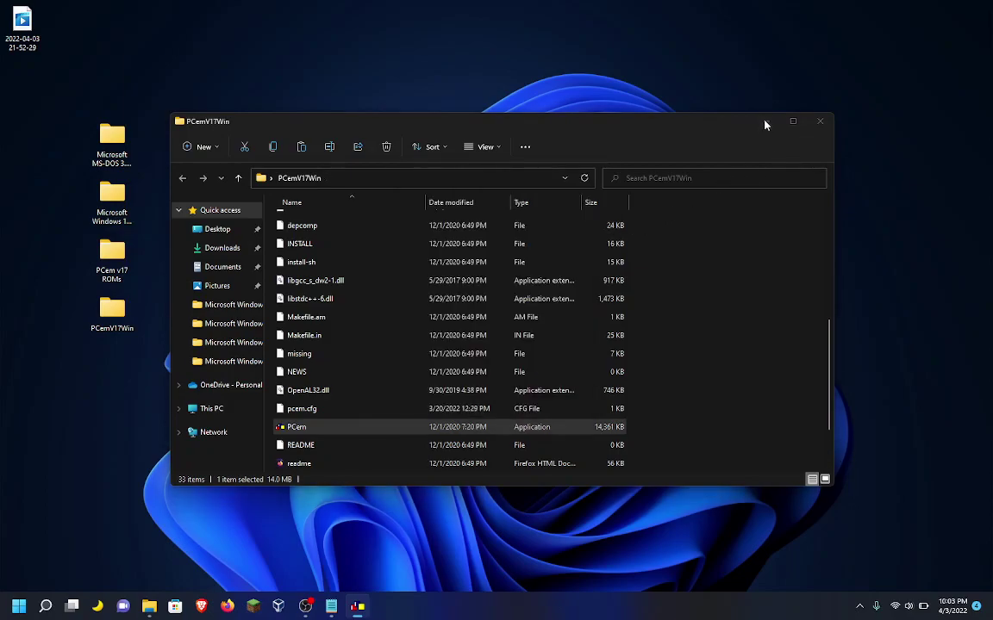
pyautogui.click(766, 121)
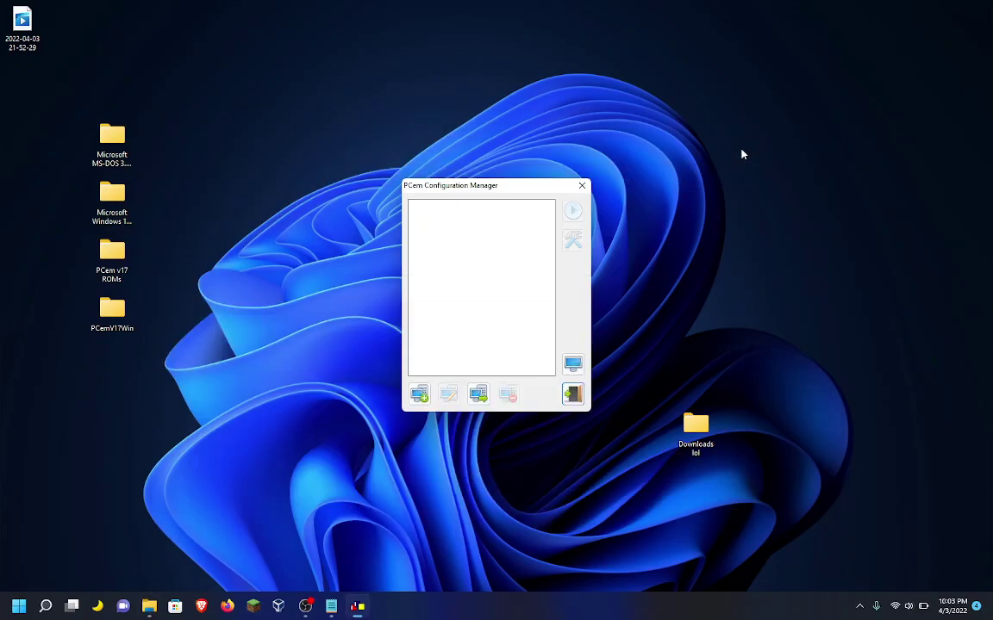
# - Create a new configuration named "Win1DR5 Vid" and keep [8088] AMI XT clone as its machine
pyautogui.click(419, 394)
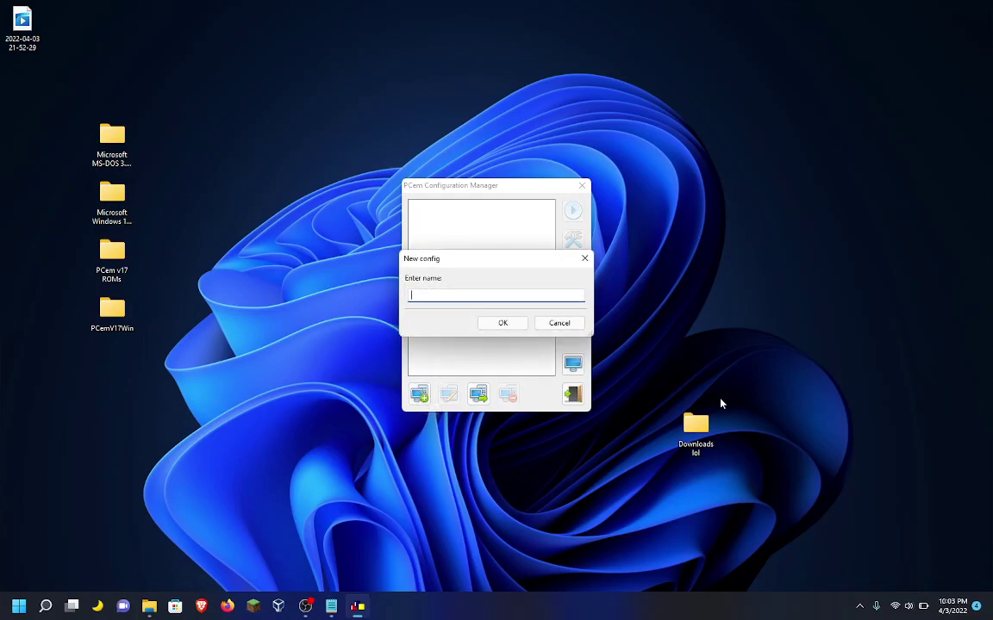
pyautogui.write('Win1DR5 Vid')
pyautogui.press('Return')
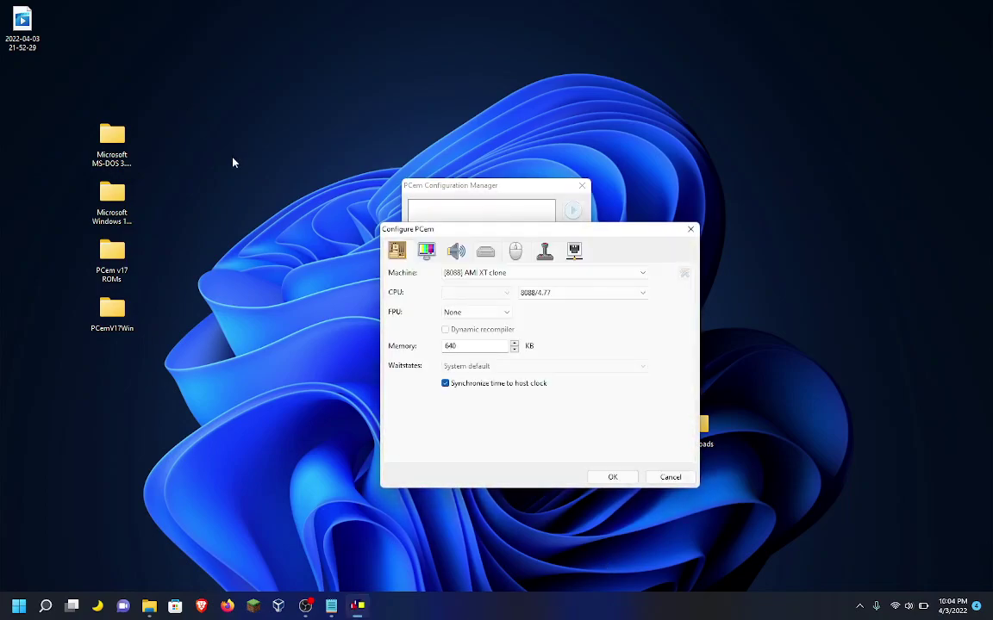
pyautogui.click(528, 273)
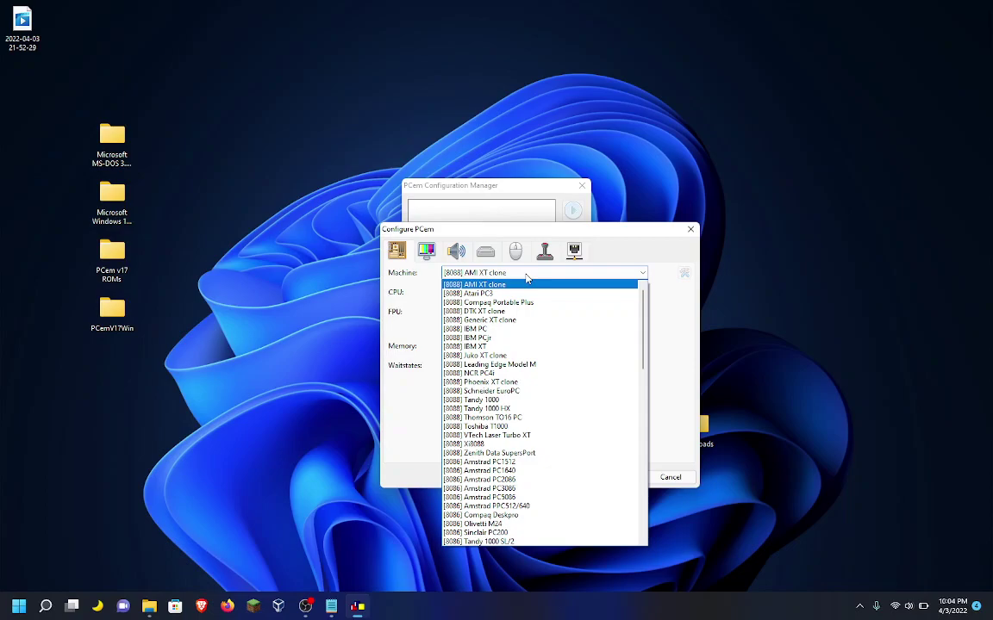
pyautogui.click(527, 280)
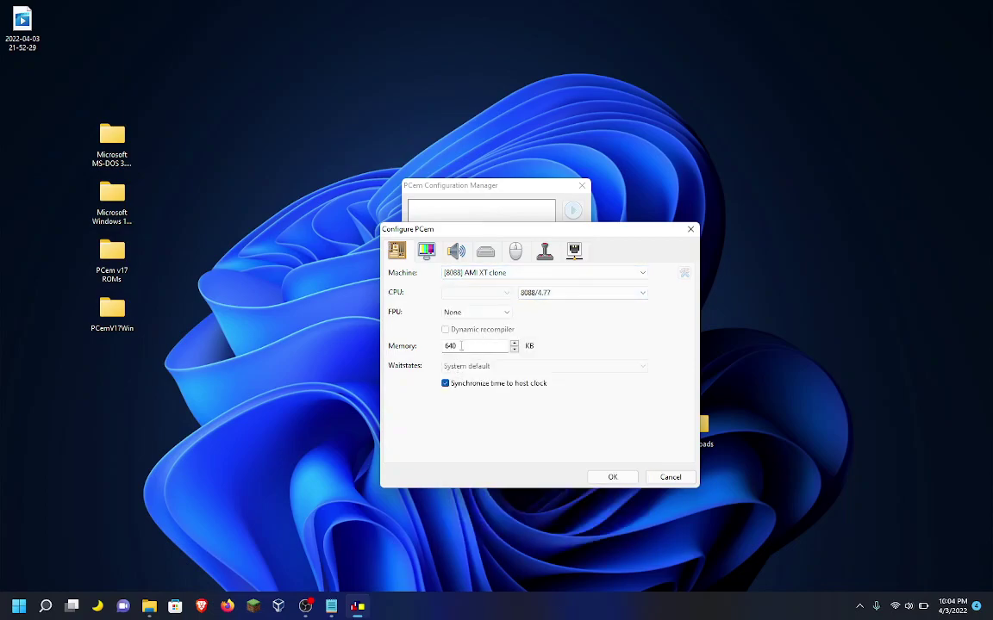
# - Review the video, sound and drive settings of the new configuration, and check the disk image format in the MS-DOS 3.00 folder
pyautogui.click(434, 250)
pyautogui.click(457, 254)
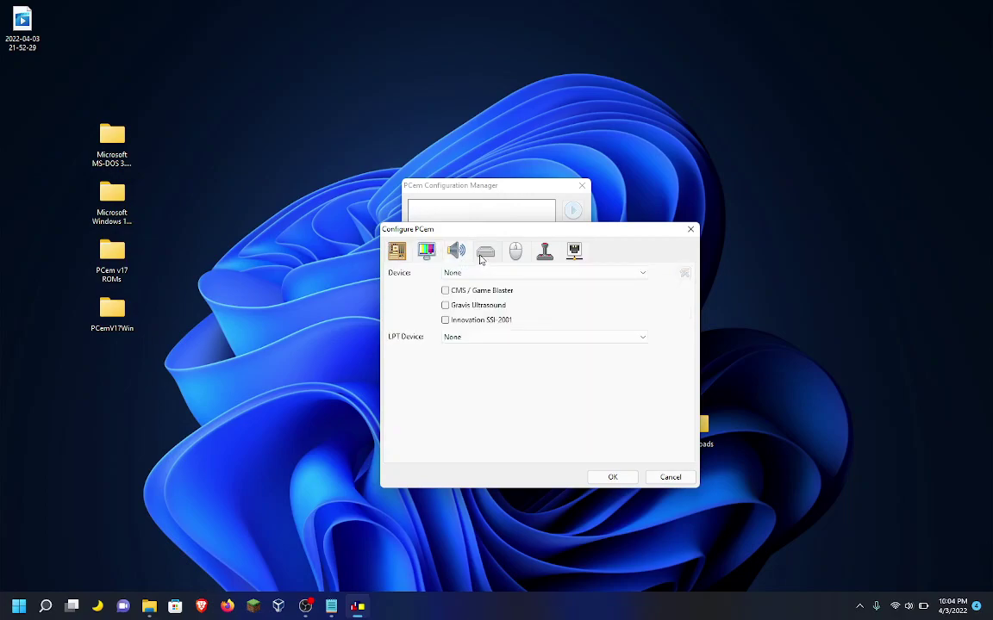
pyautogui.click(482, 258)
pyautogui.click(491, 294)
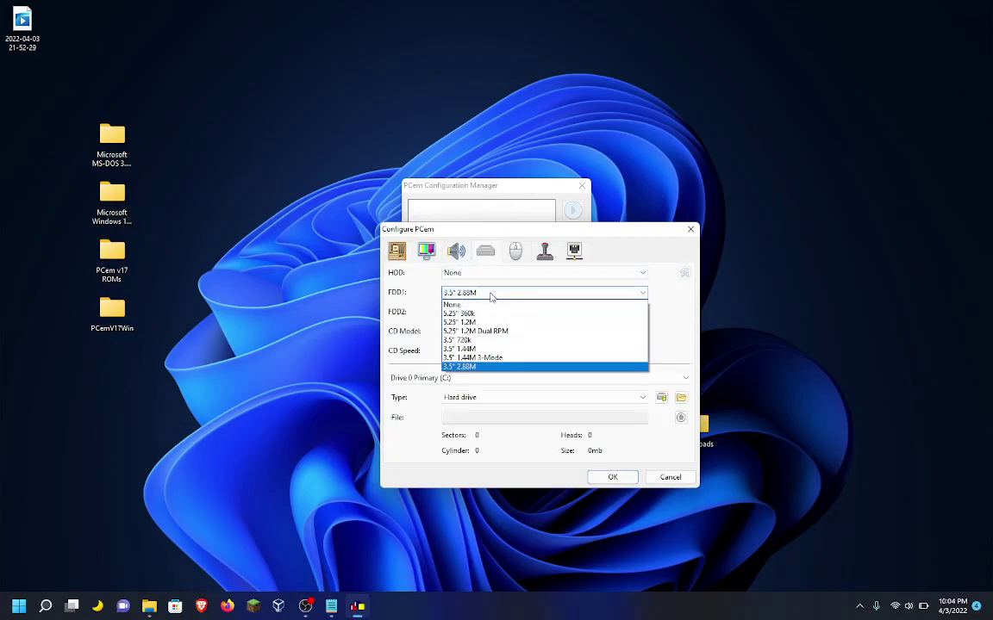
pyautogui.click(262, 262)
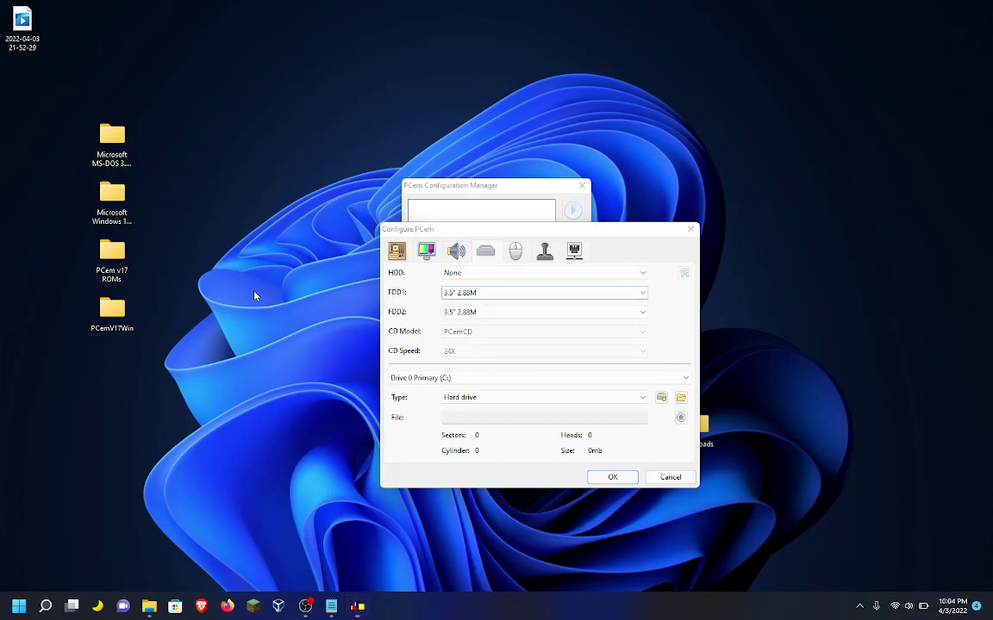
pyautogui.click(118, 146)
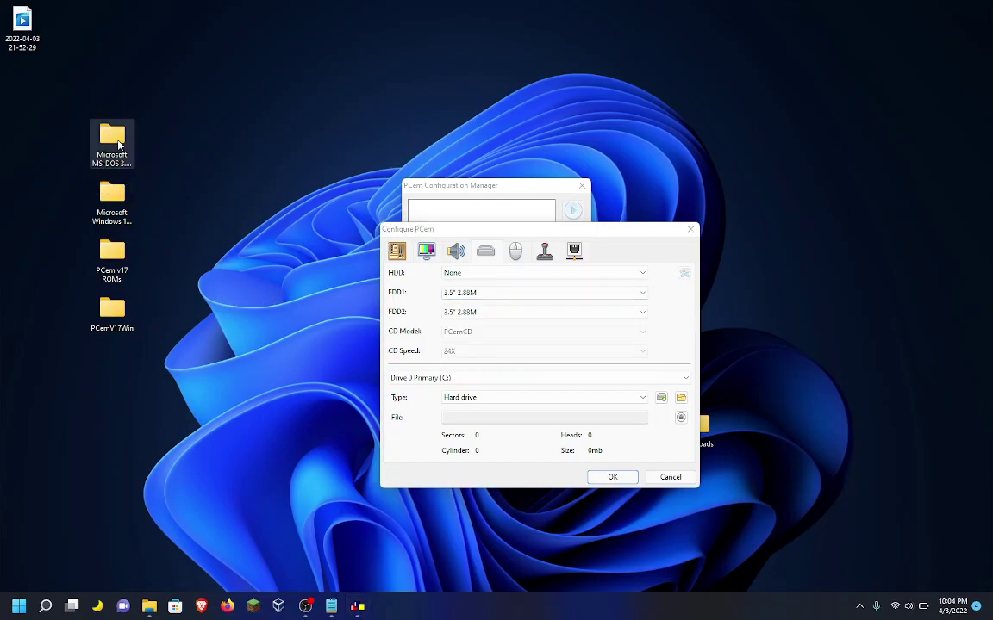
pyautogui.doubleClick(118, 147)
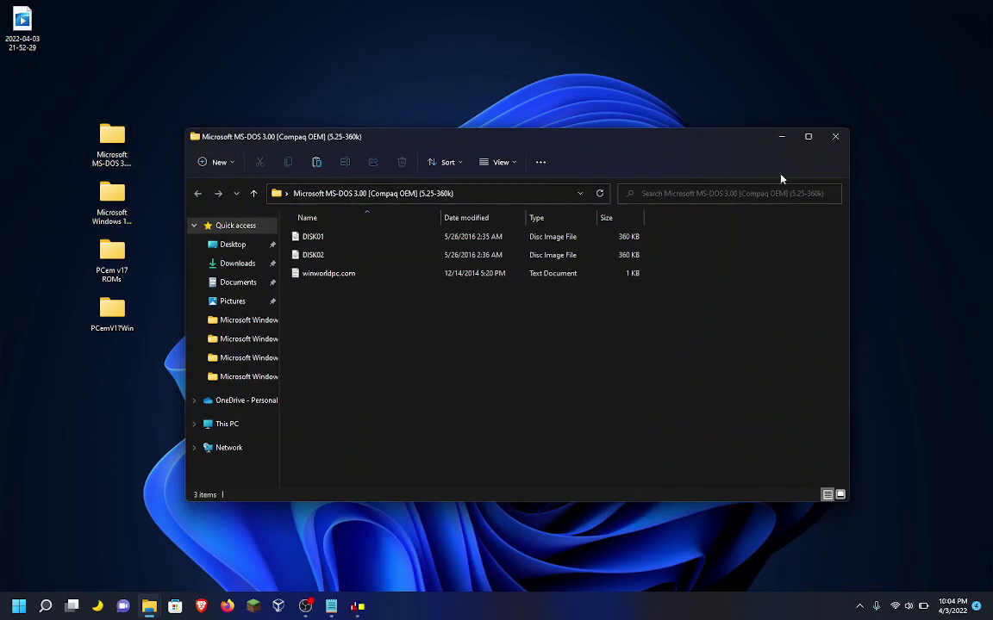
pyautogui.click(835, 137)
# - Set FDD1 to 5.25" 360k and FDD2 to None, and choose a hard disk controller for the machine
pyautogui.click(508, 292)
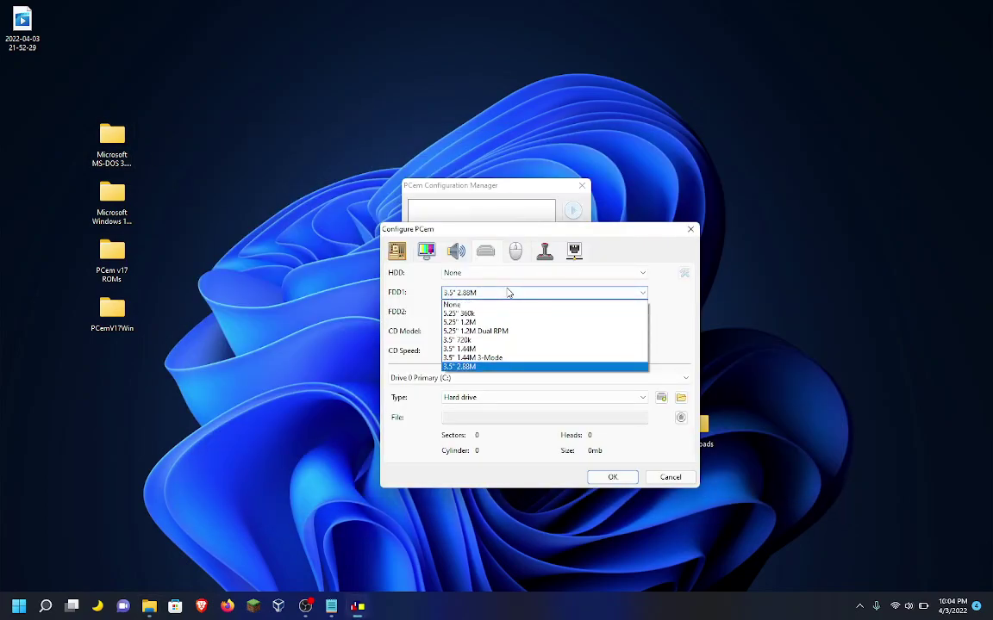
pyautogui.click(503, 313)
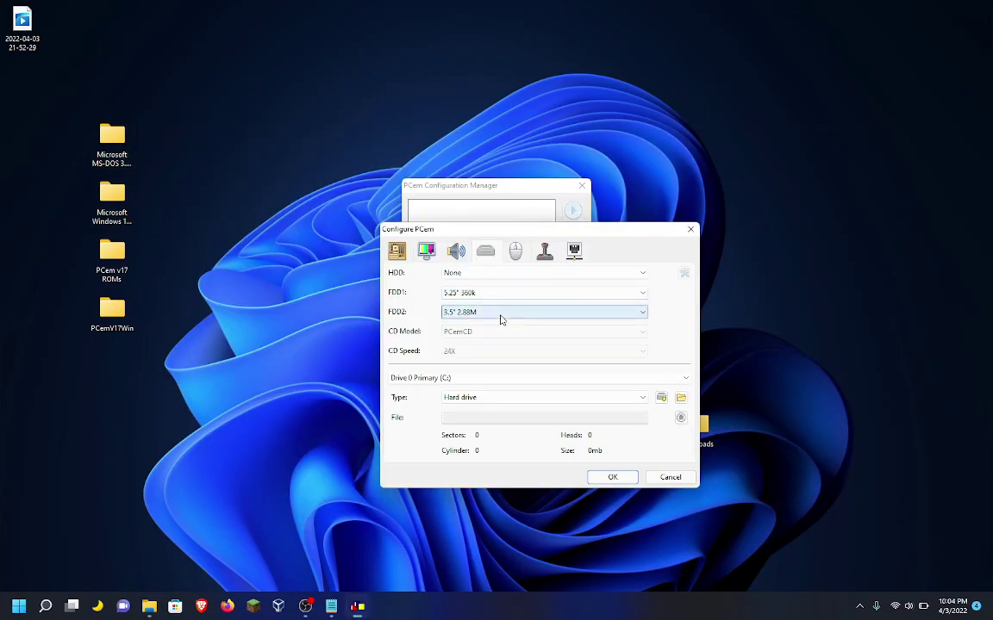
pyautogui.click(502, 314)
pyautogui.click(500, 324)
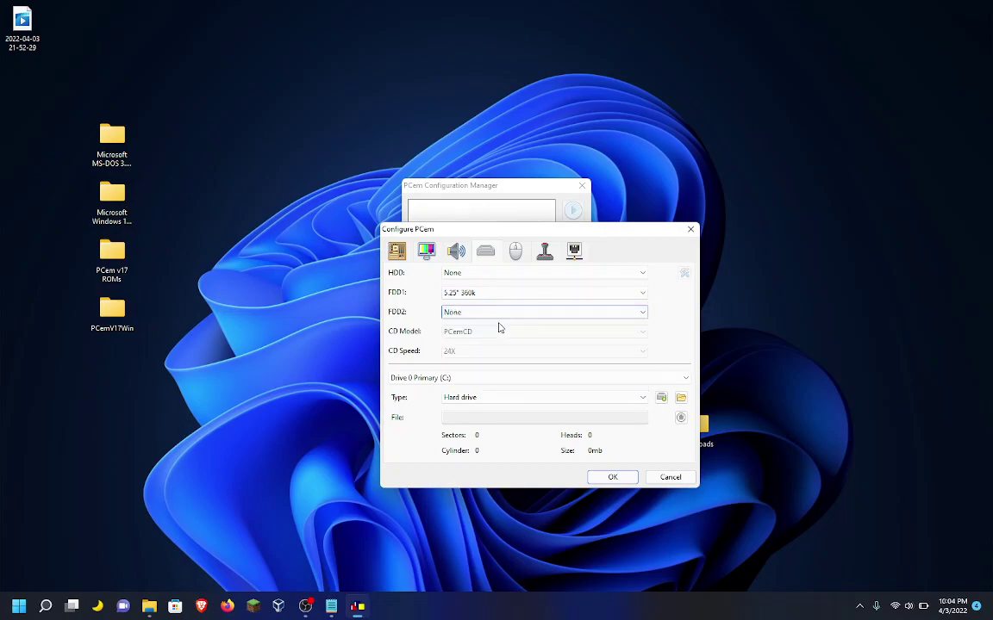
pyautogui.click(520, 273)
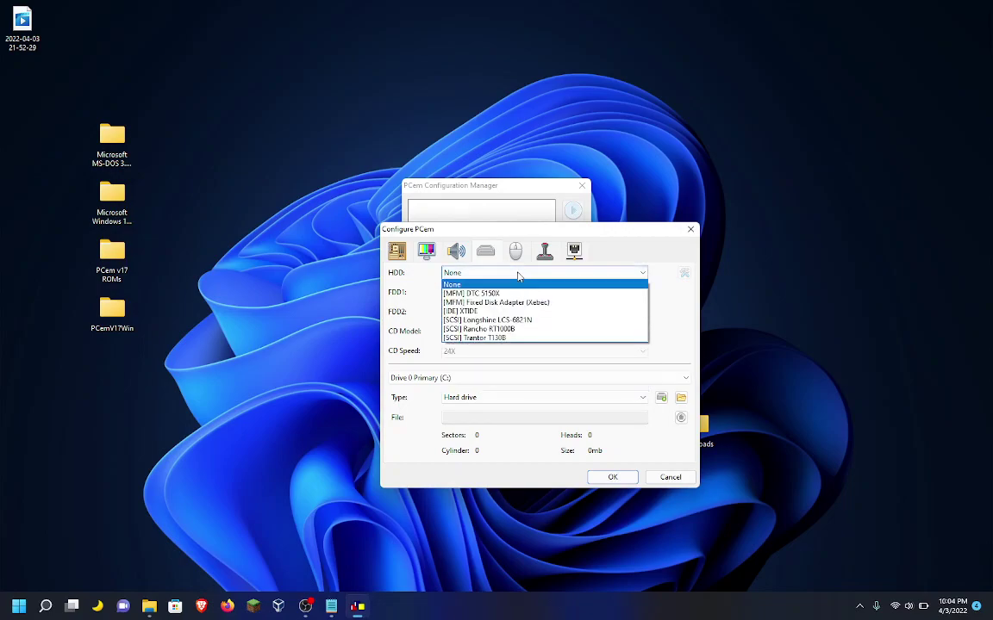
pyautogui.click(547, 316)
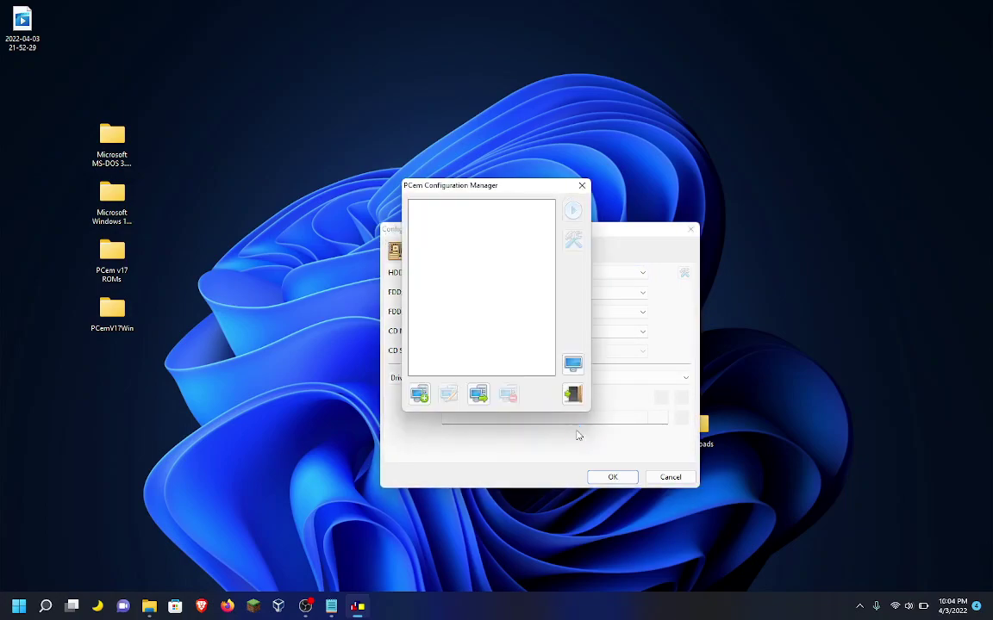
# - Start a new hard disc image for drive C: in Fixed-size VHD (.vhd) format with Type 02, 20 MB
pyautogui.click(434, 429)
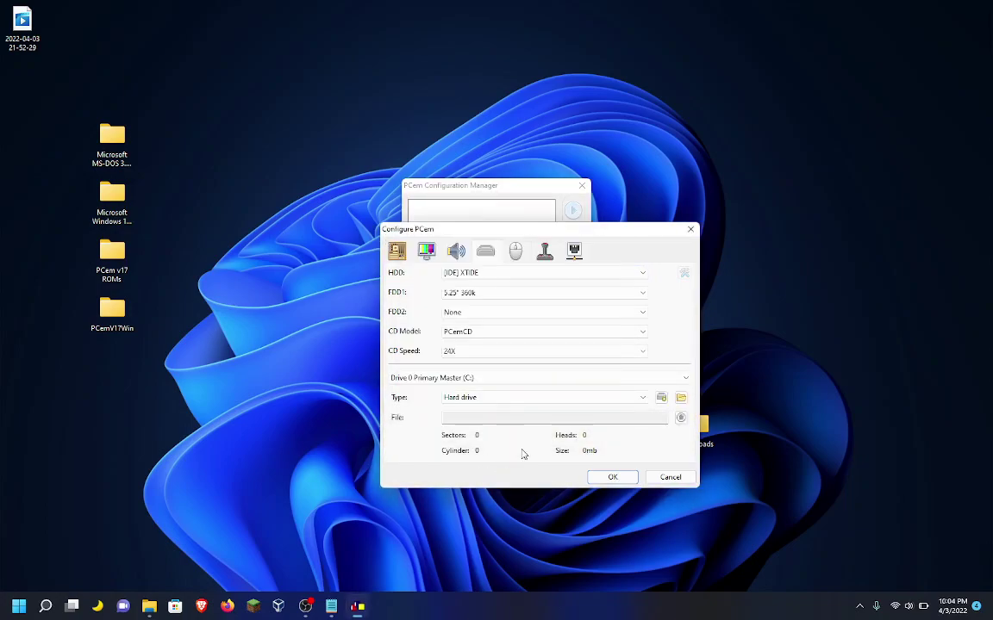
pyautogui.click(682, 397)
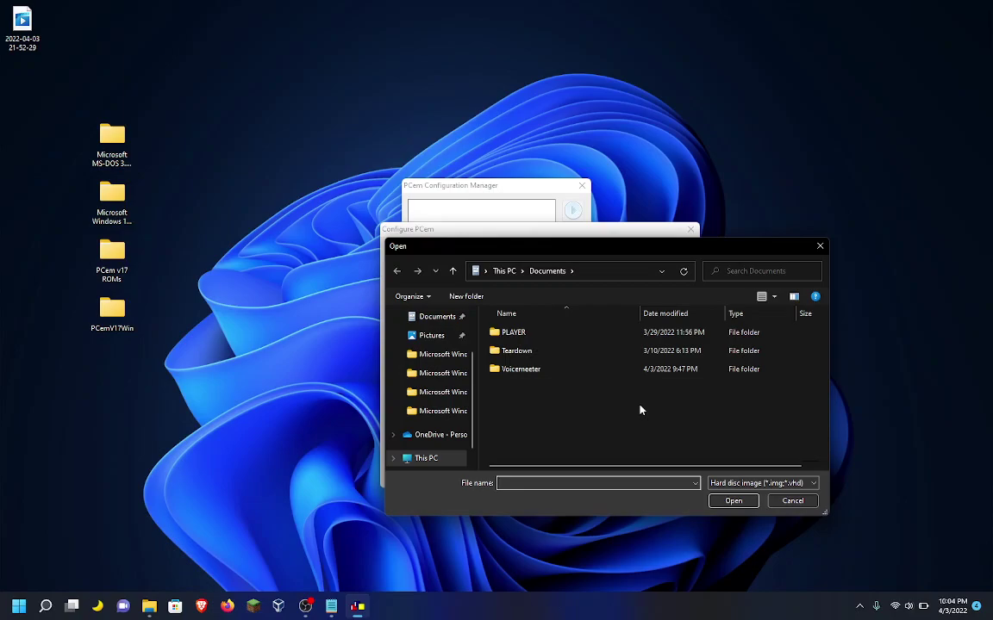
pyautogui.click(792, 500)
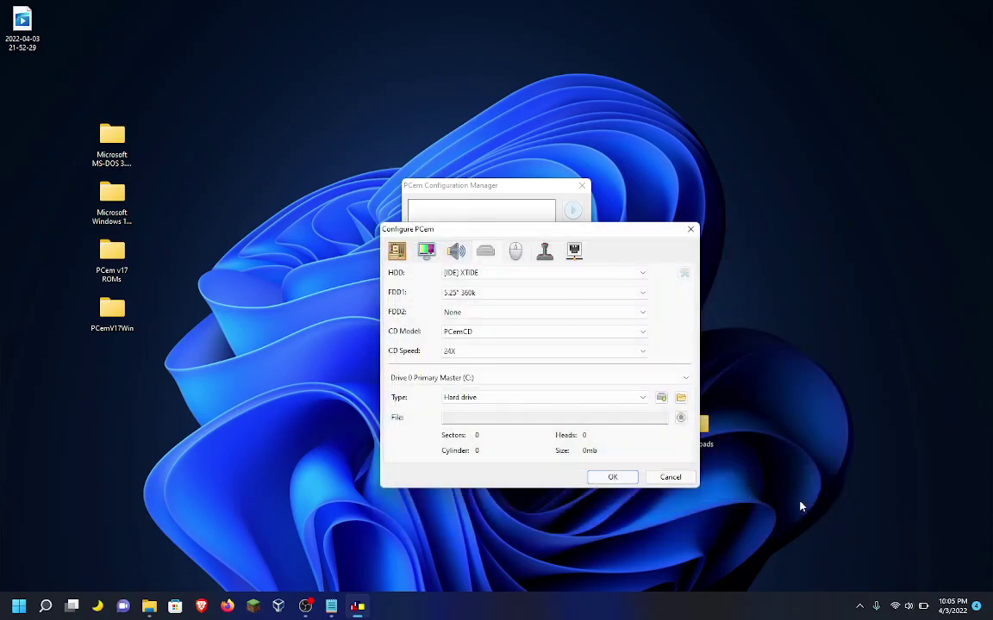
pyautogui.click(662, 401)
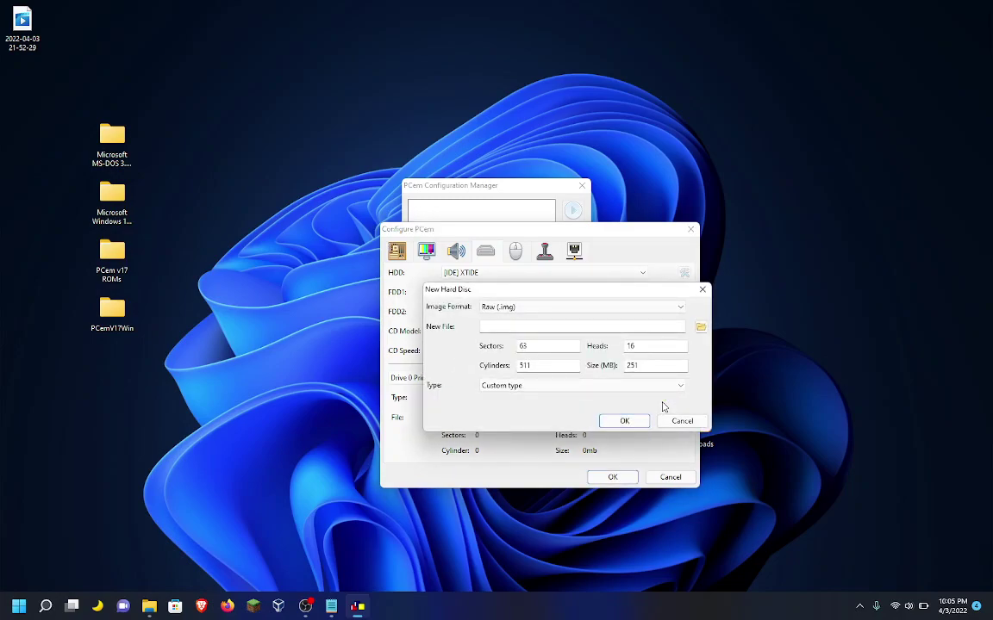
pyautogui.click(581, 307)
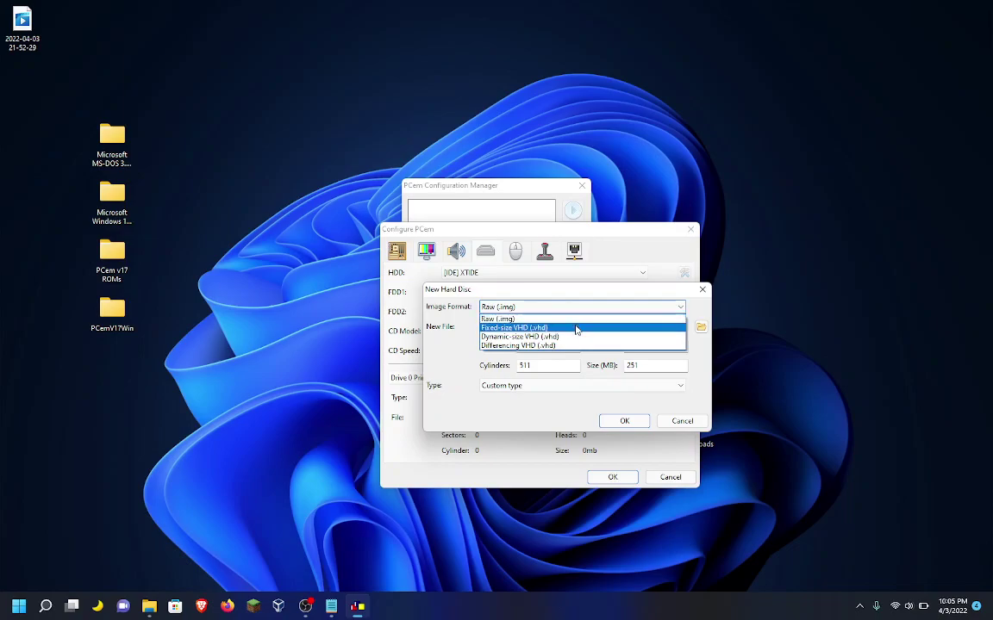
pyautogui.click(576, 330)
pyautogui.click(529, 387)
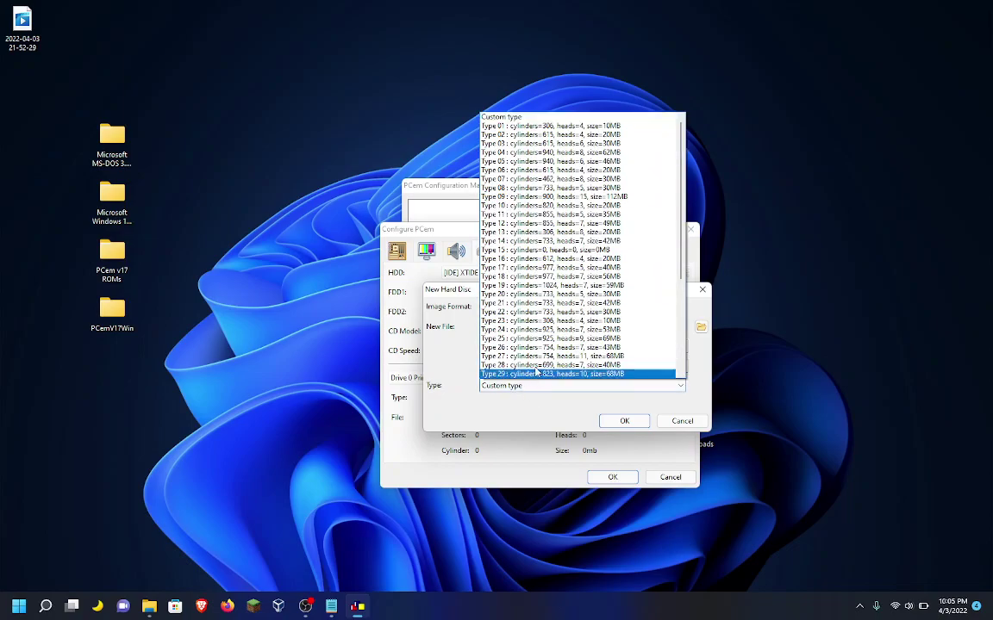
pyautogui.click(627, 136)
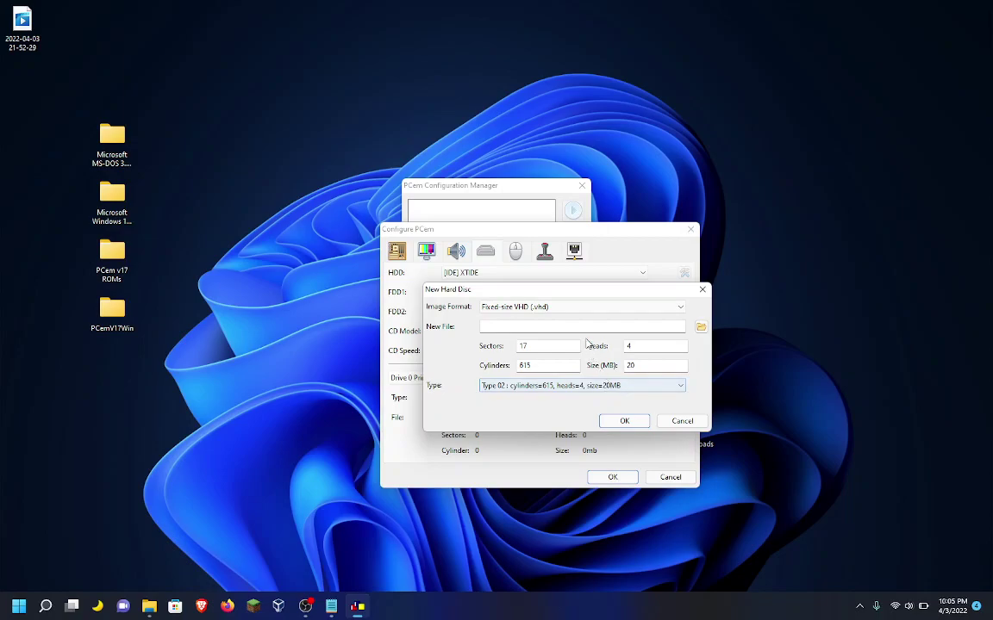
# - Name the new disc image lol, place it on the Desktop, and create the drive
pyautogui.click(701, 327)
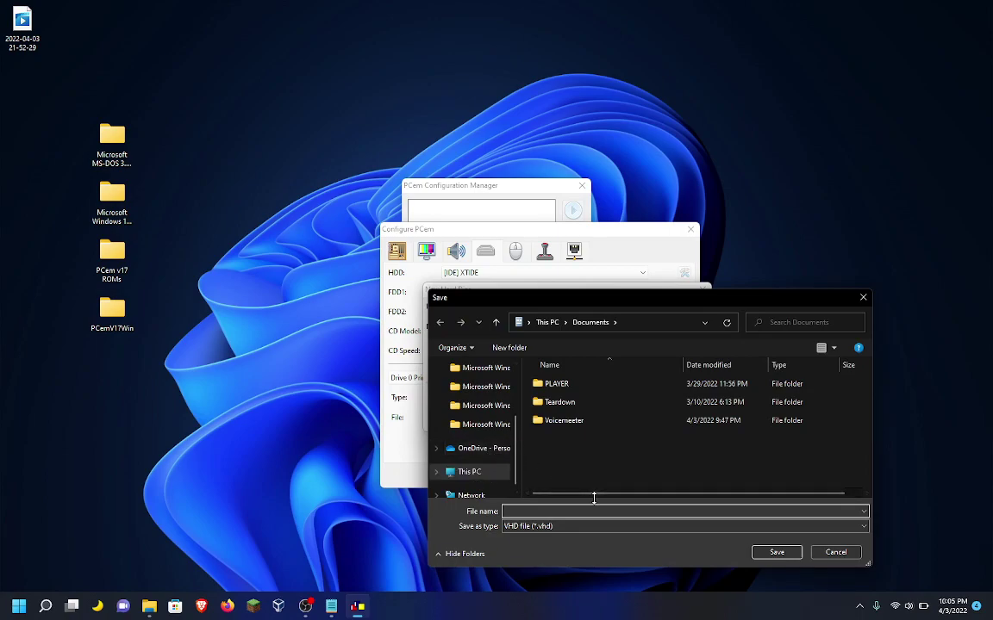
pyautogui.scroll(-1, 482, 431)
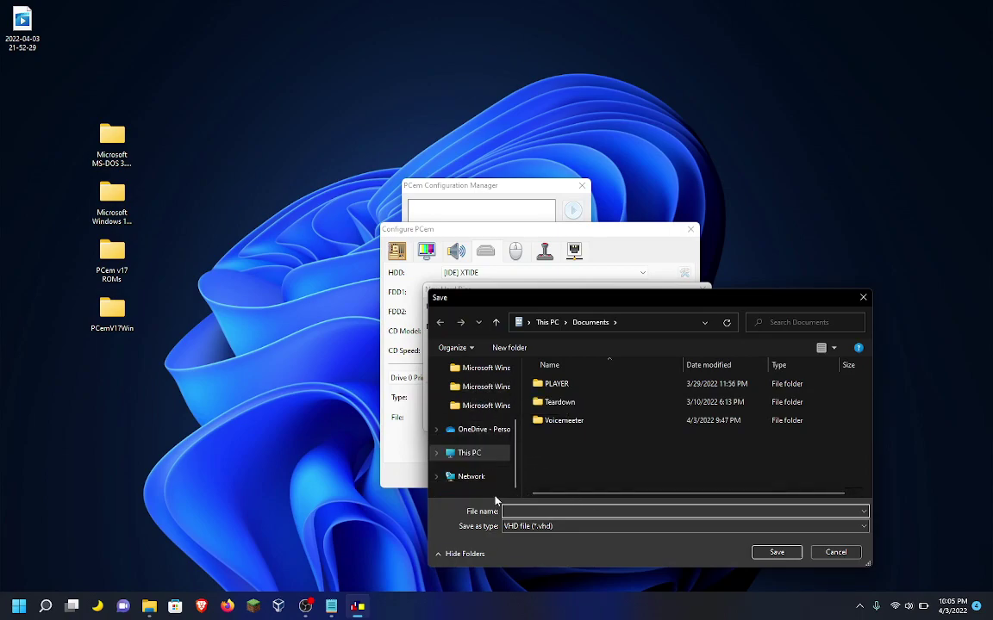
pyautogui.scroll(5, 457, 439)
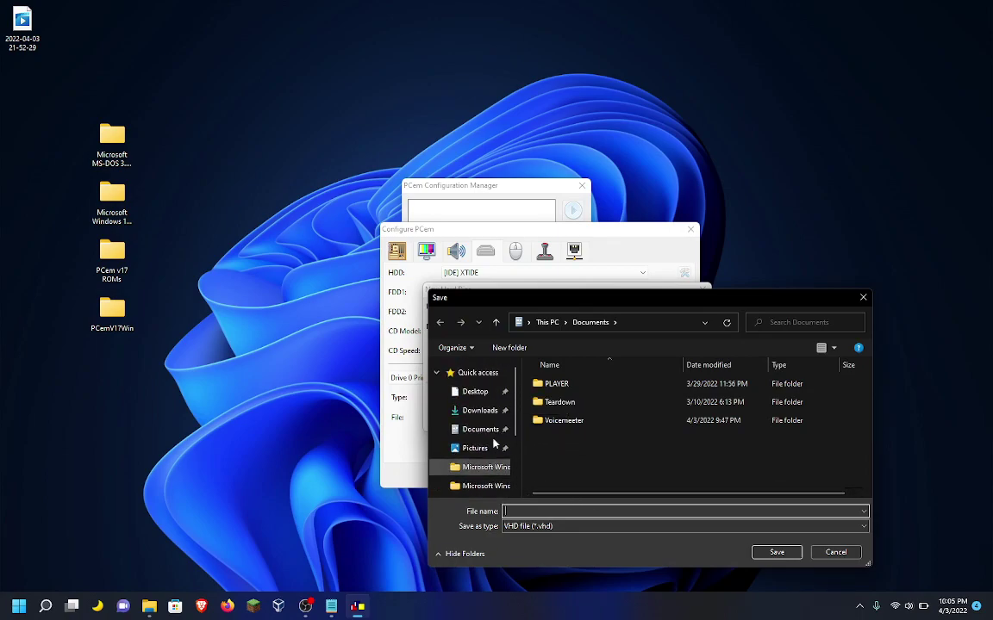
pyautogui.click(476, 392)
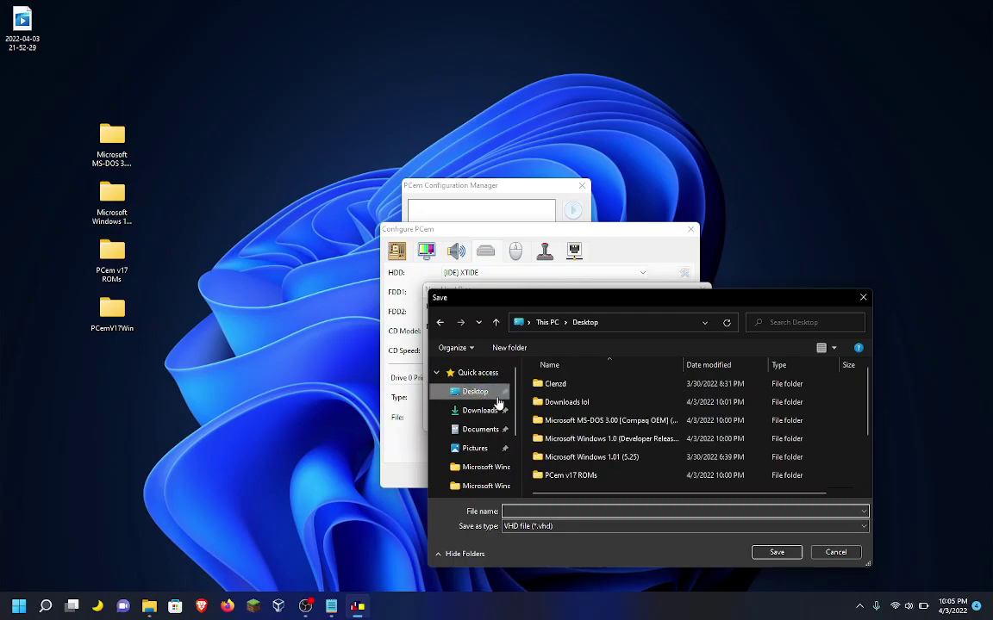
pyautogui.click(580, 512)
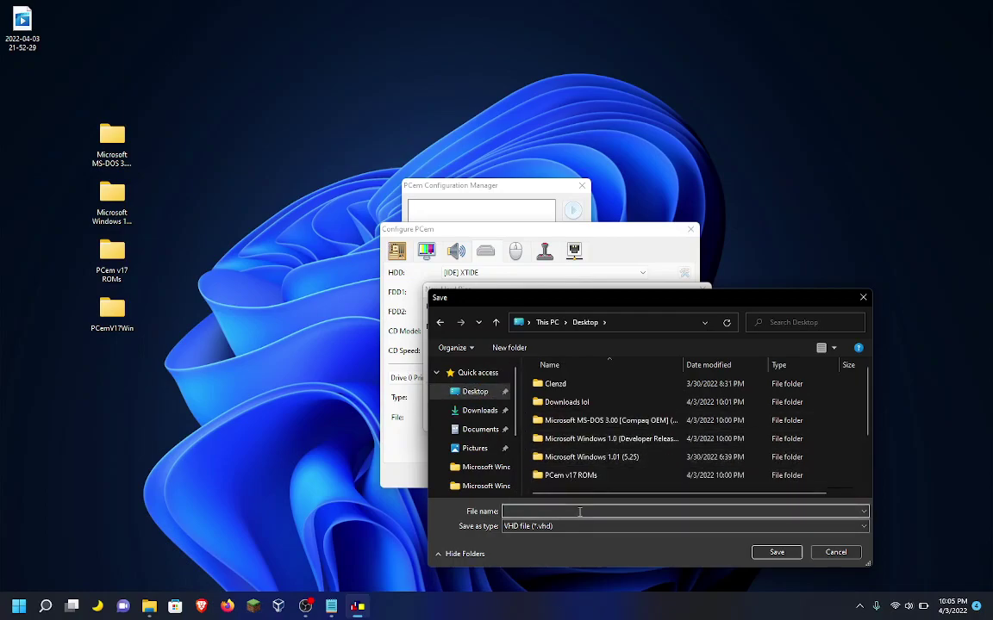
pyautogui.write('lol')
pyautogui.press('Return')
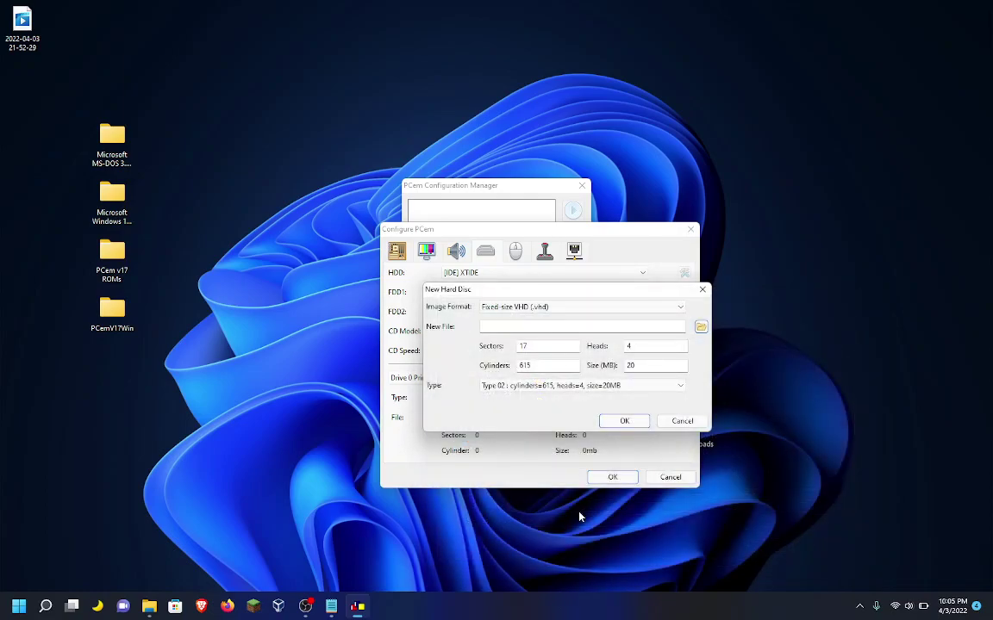
pyautogui.click(621, 420)
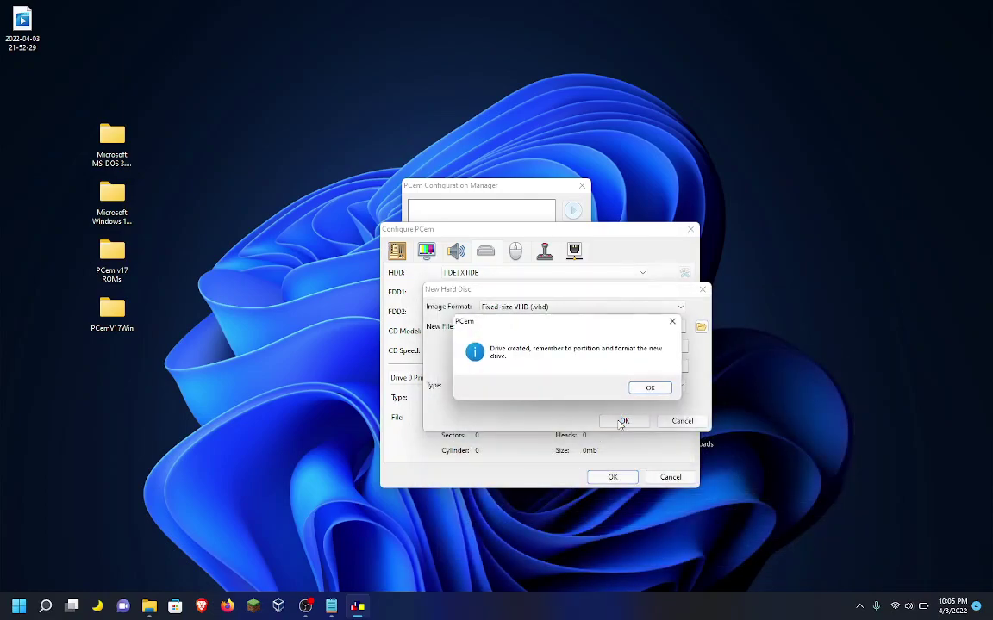
pyautogui.click(651, 389)
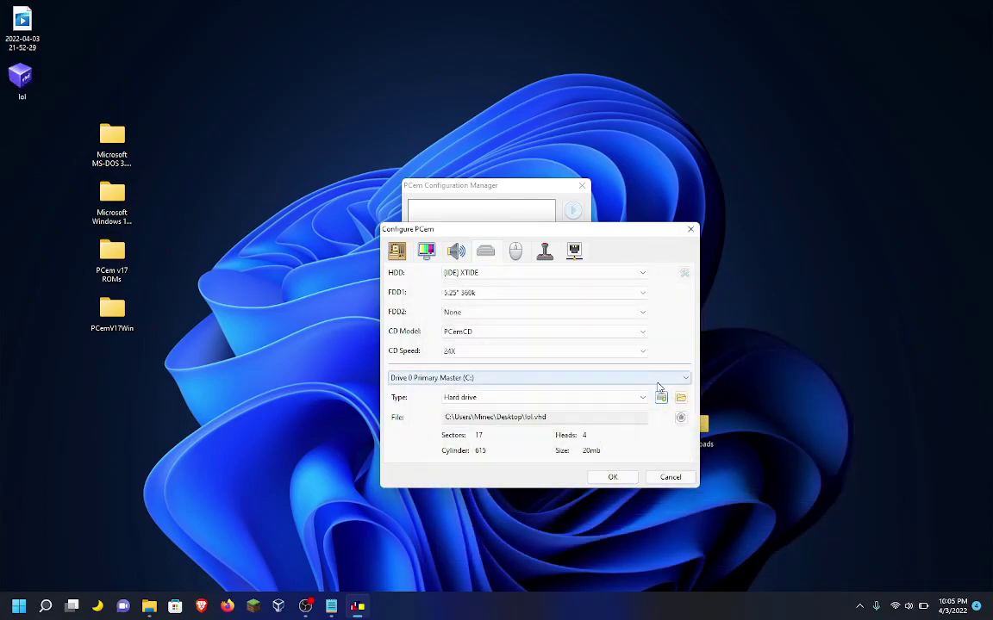
# - Review the mouse, joystick, network and machine settings, and save the configuration
pyautogui.click(515, 251)
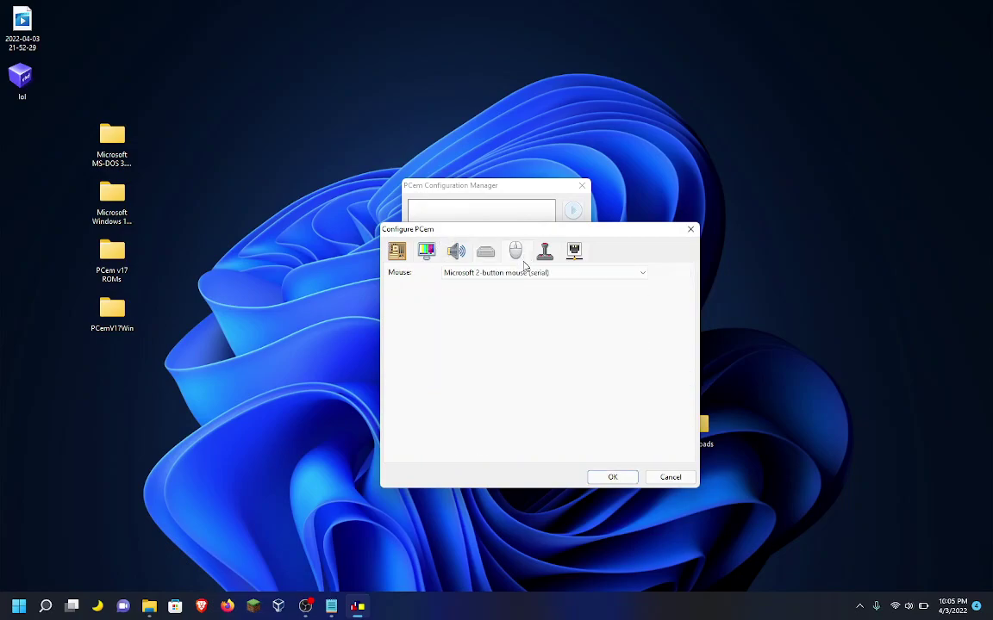
pyautogui.click(546, 255)
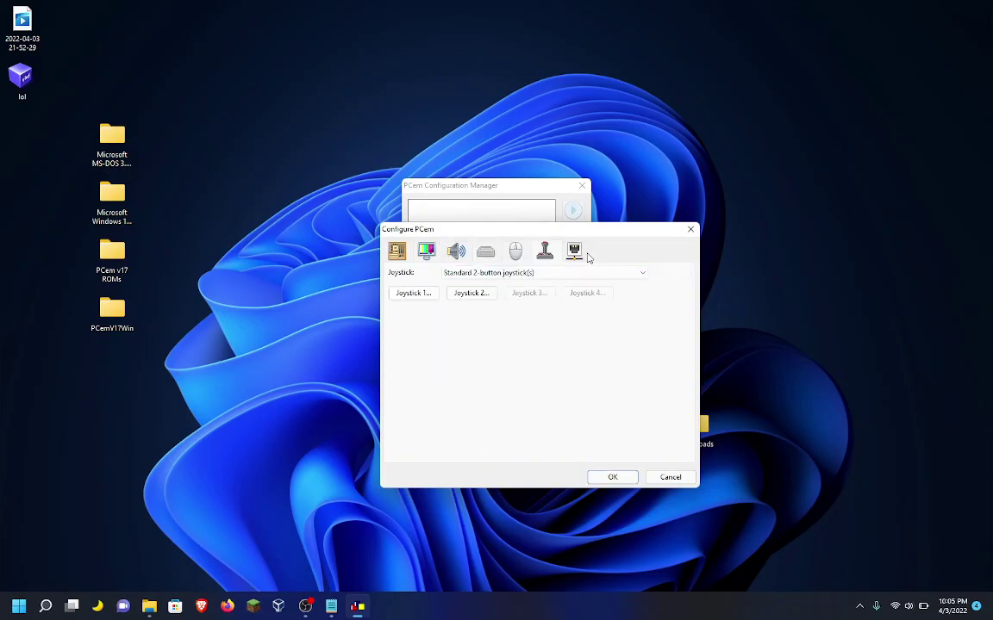
pyautogui.click(582, 256)
pyautogui.click(396, 250)
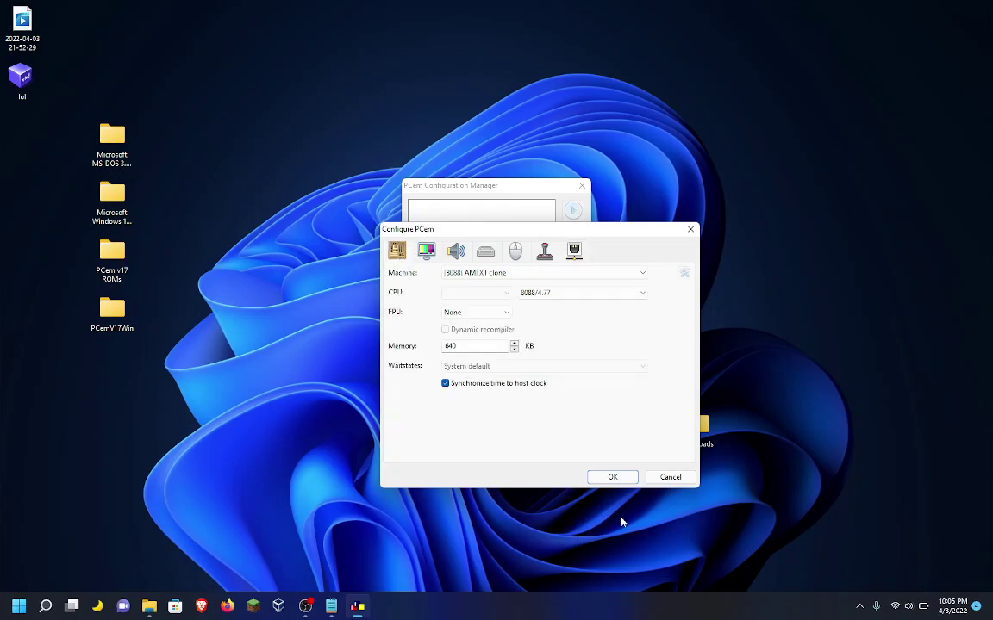
pyautogui.click(615, 479)
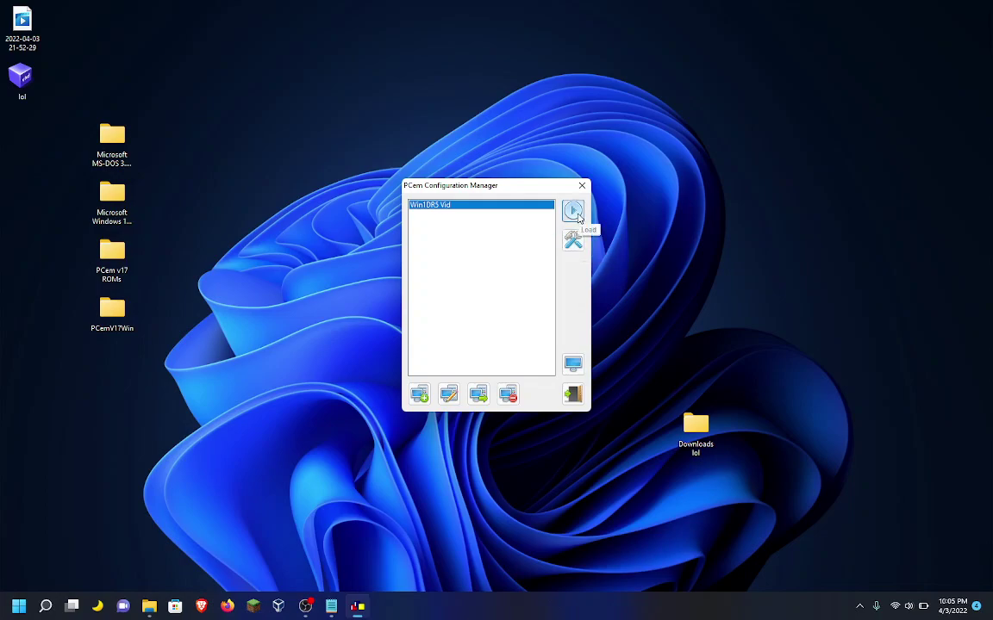
# - Load the Win1DR5 Vid machine and insert DISK01 from the Microsoft MS-DOS 3.00 folder into drive A
pyautogui.click(573, 212)
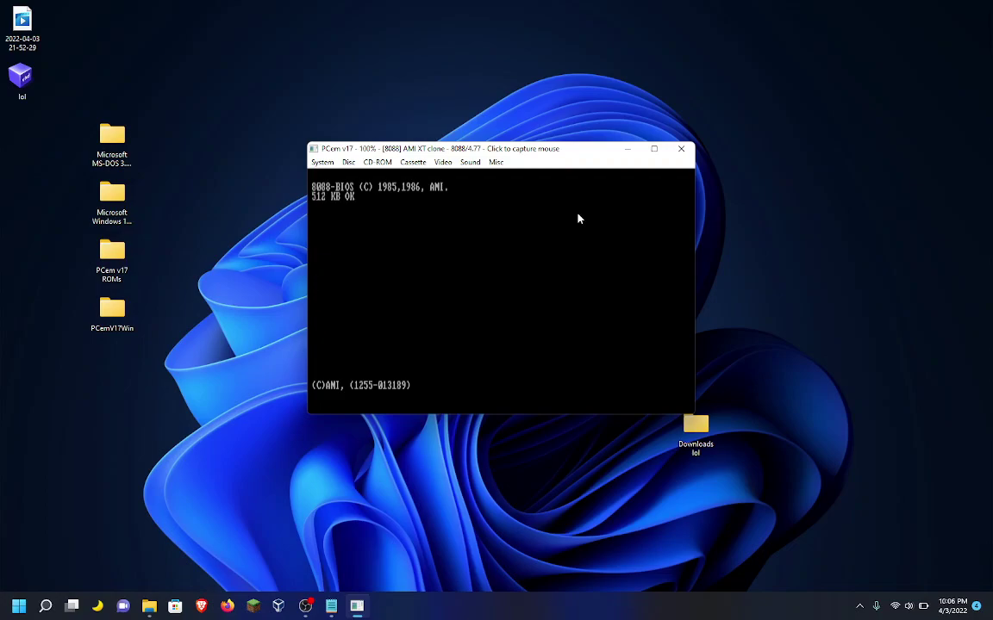
pyautogui.click(348, 163)
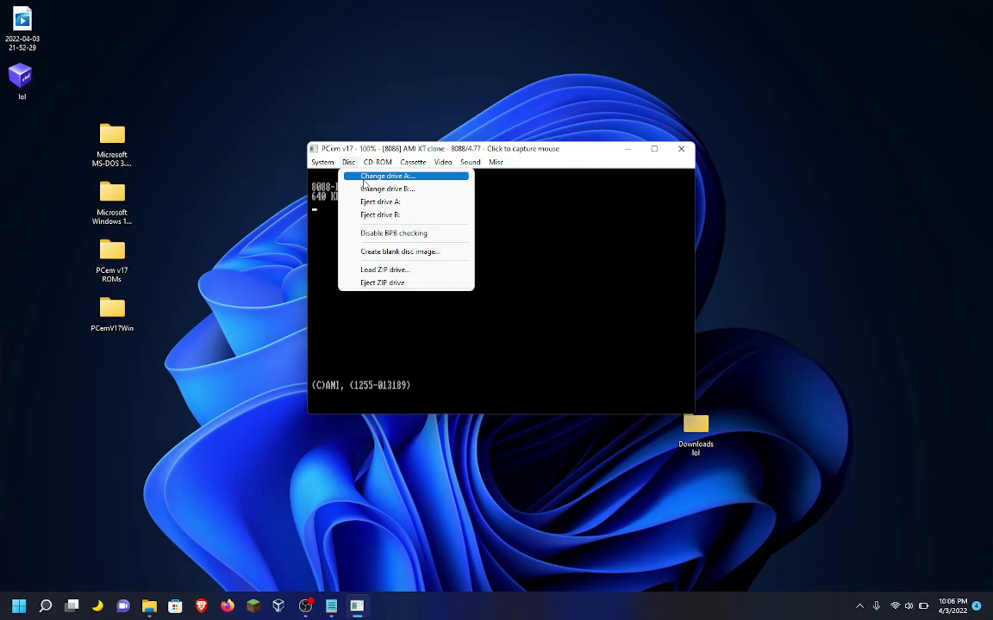
pyautogui.click(364, 177)
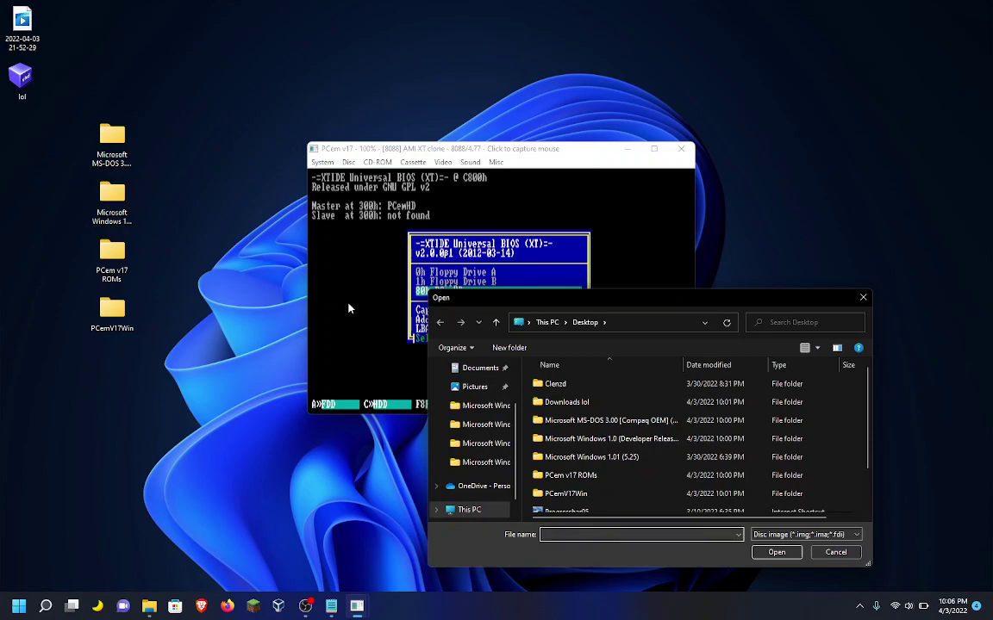
pyautogui.click(603, 421)
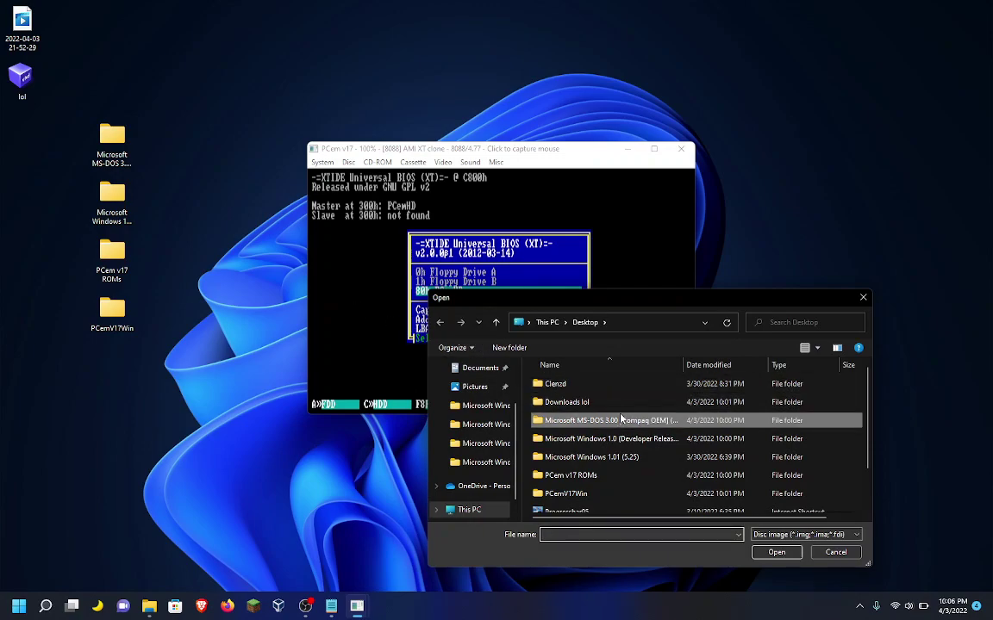
pyautogui.doubleClick(608, 418)
pyautogui.click(555, 383)
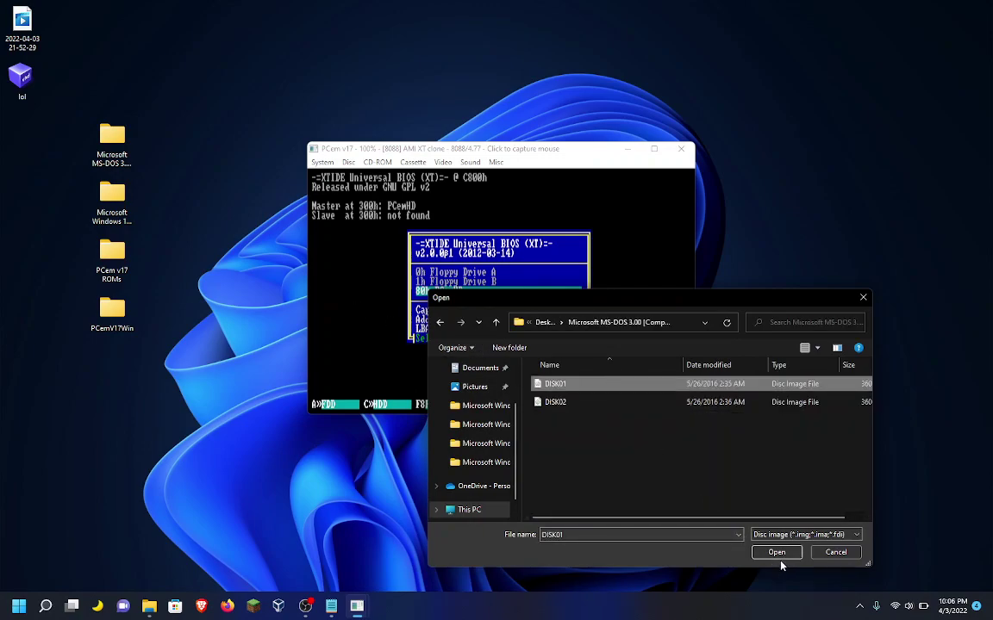
pyautogui.click(777, 553)
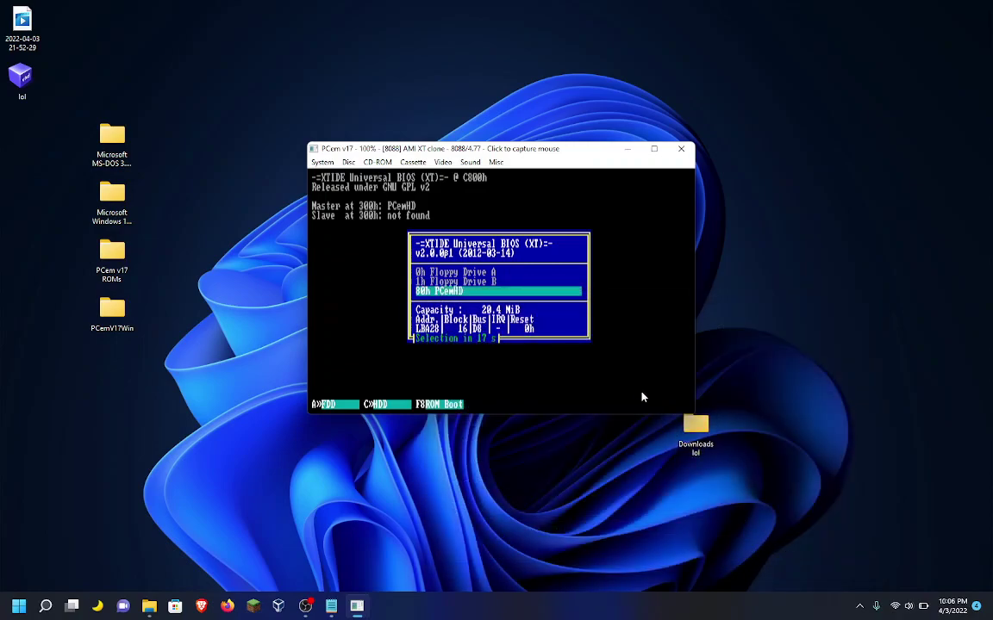
# - Try the ROM Boot option in the XTIDE boot menu and restart the machine with Ctrl+Alt+Del
pyautogui.click(500, 291)
pyautogui.press('F8')
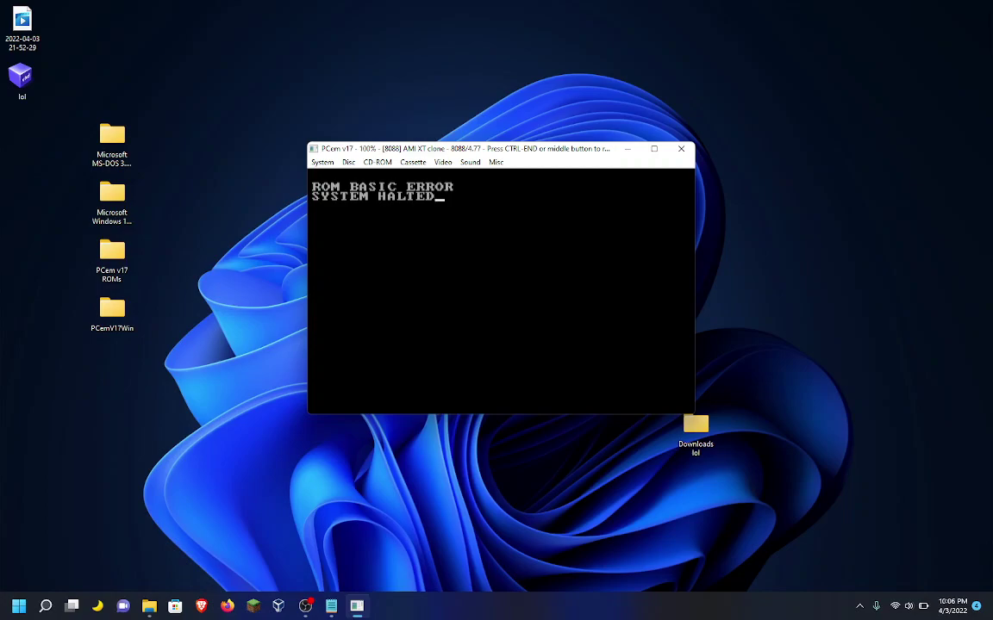
pyautogui.hotkey('ctrl', 'End')
pyautogui.click(322, 162)
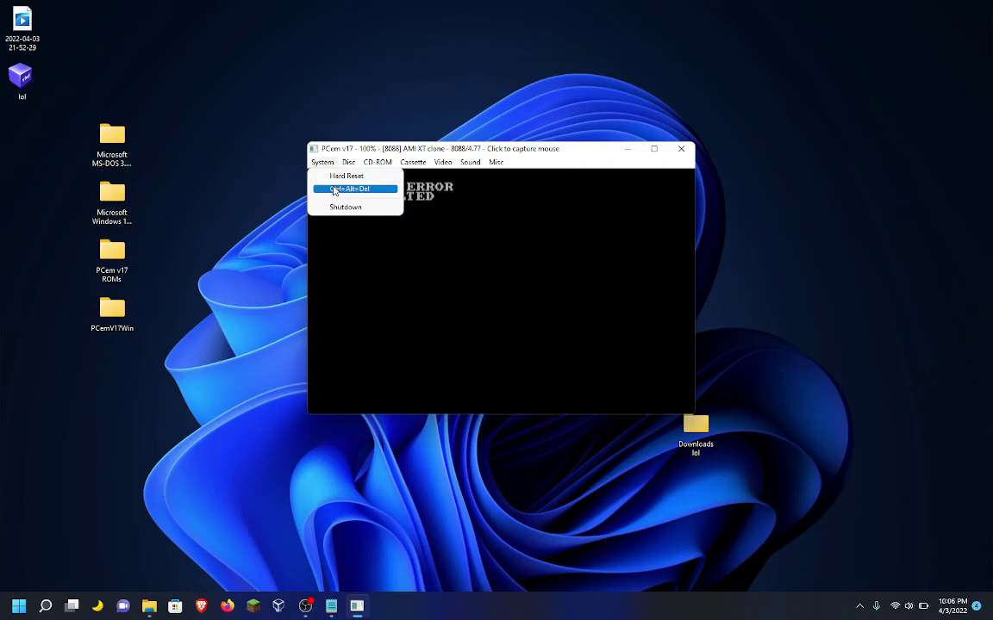
pyautogui.click(334, 189)
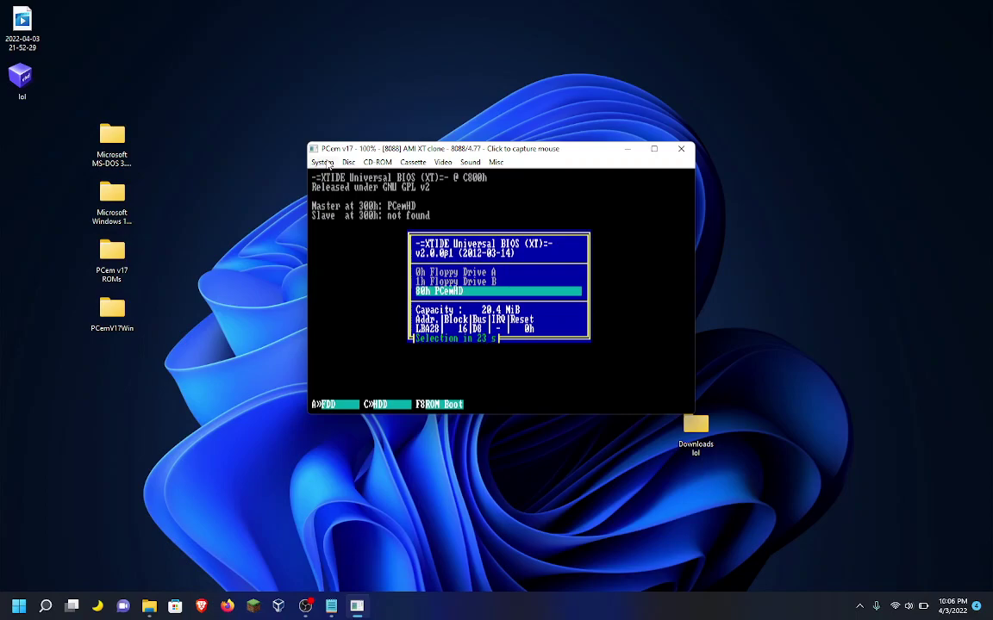
# - Boot MS-DOS from the floppy in drive A and accept the default date and time
pyautogui.press('a')
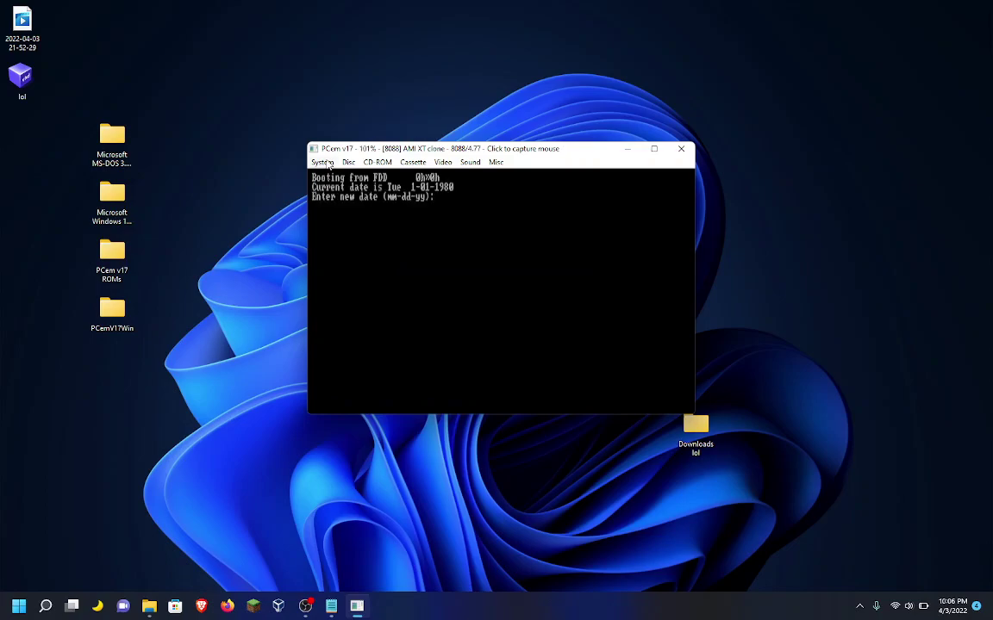
pyautogui.press('Return')
pyautogui.press('Return')
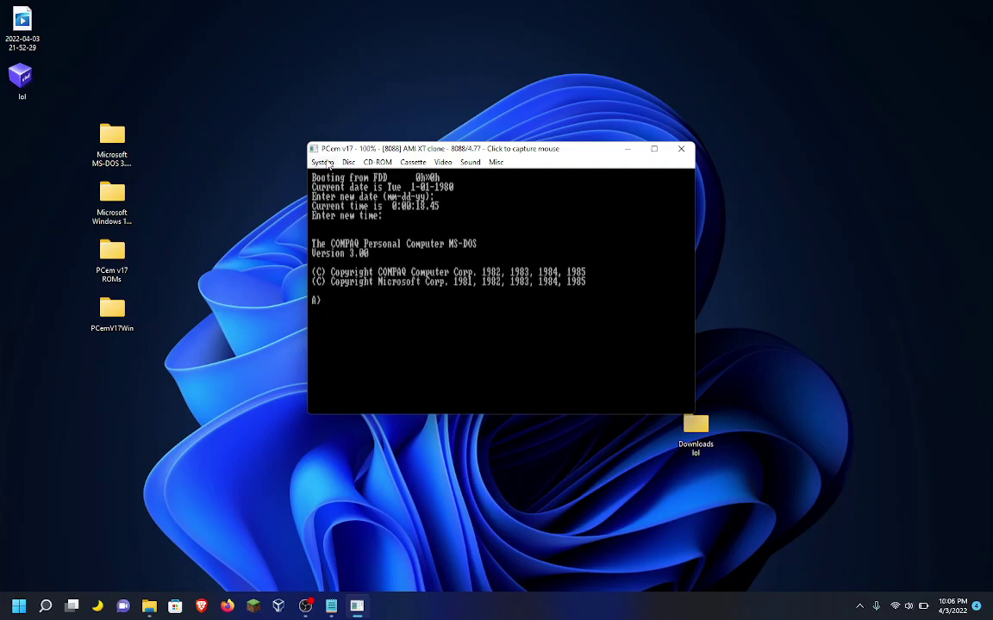
# - Run fdisk and install an MS-DOS partition that uses the entire fixed disk
pyautogui.write('ds')
pyautogui.press('BackSpace')
pyautogui.press('BackSpace')
pyautogui.write('fdisk')
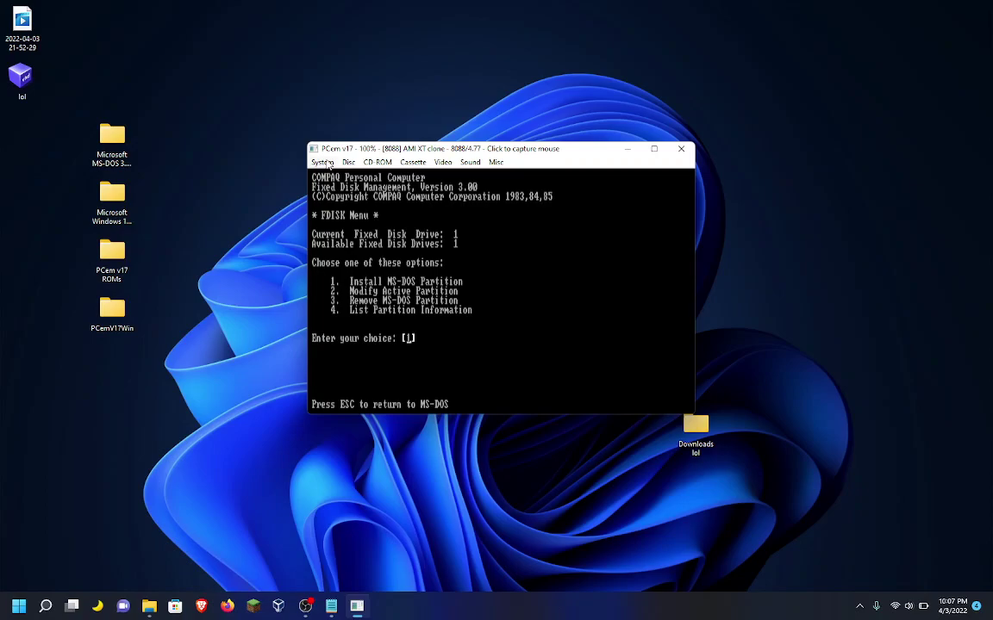
pyautogui.press('Return')
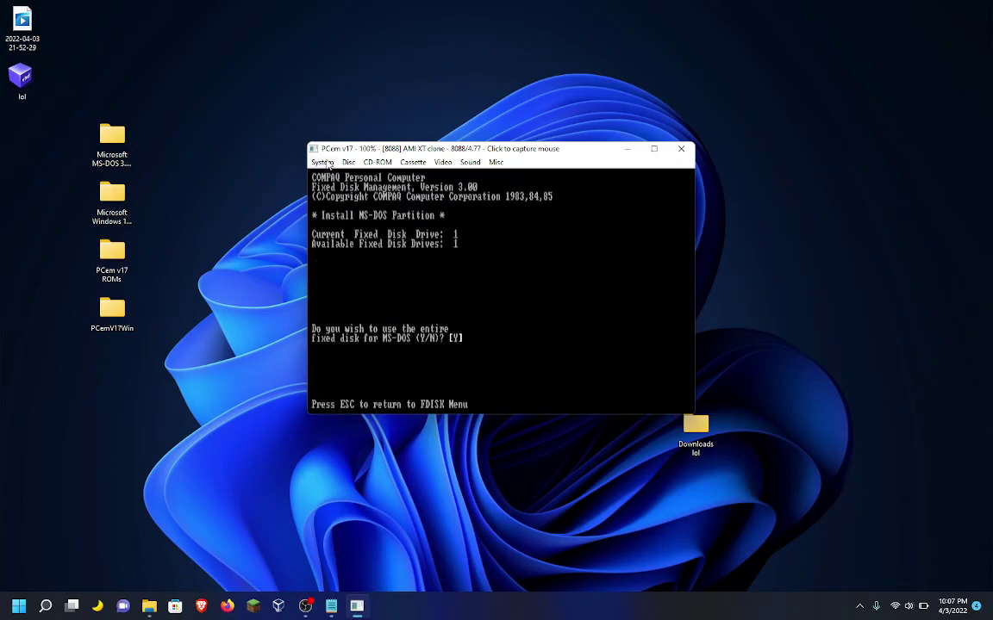
pyautogui.write('Y')
pyautogui.press('Return')
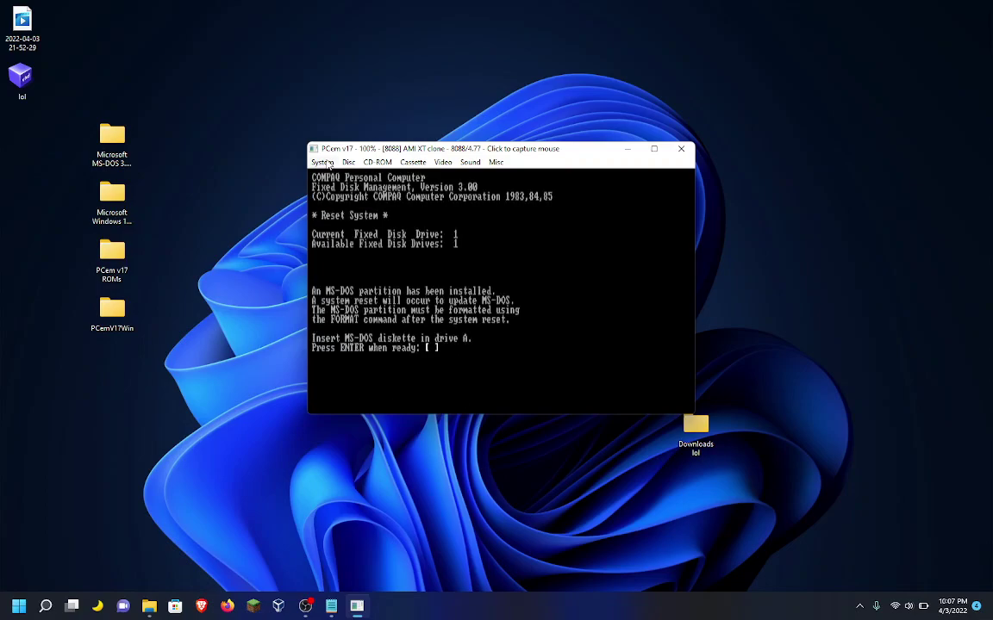
# - Reset the machine, boot MS-DOS from the floppy in drive A, and accept the default date and time
pyautogui.press('Return')
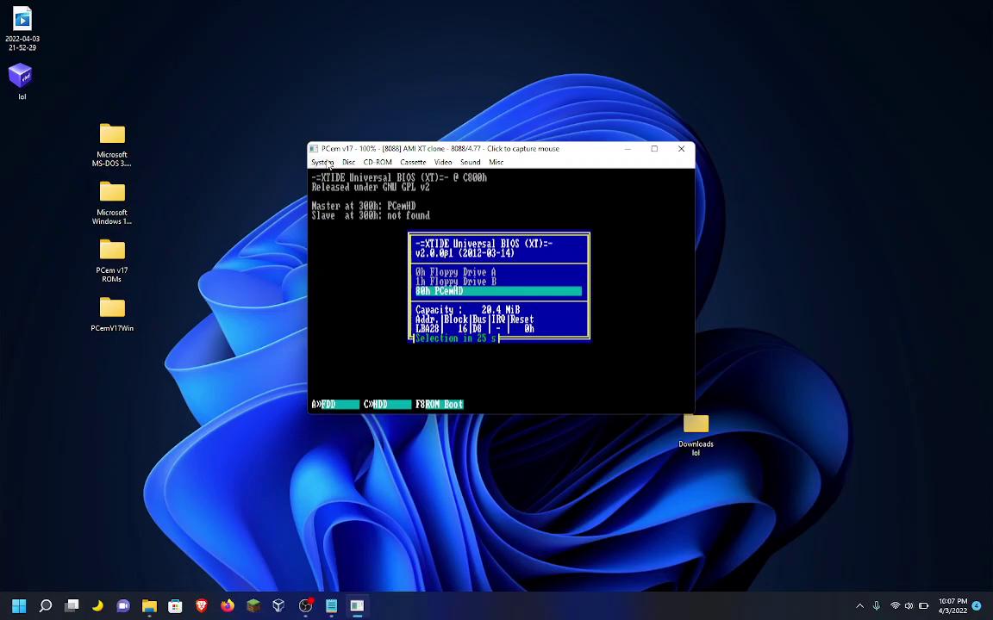
pyautogui.press('a')
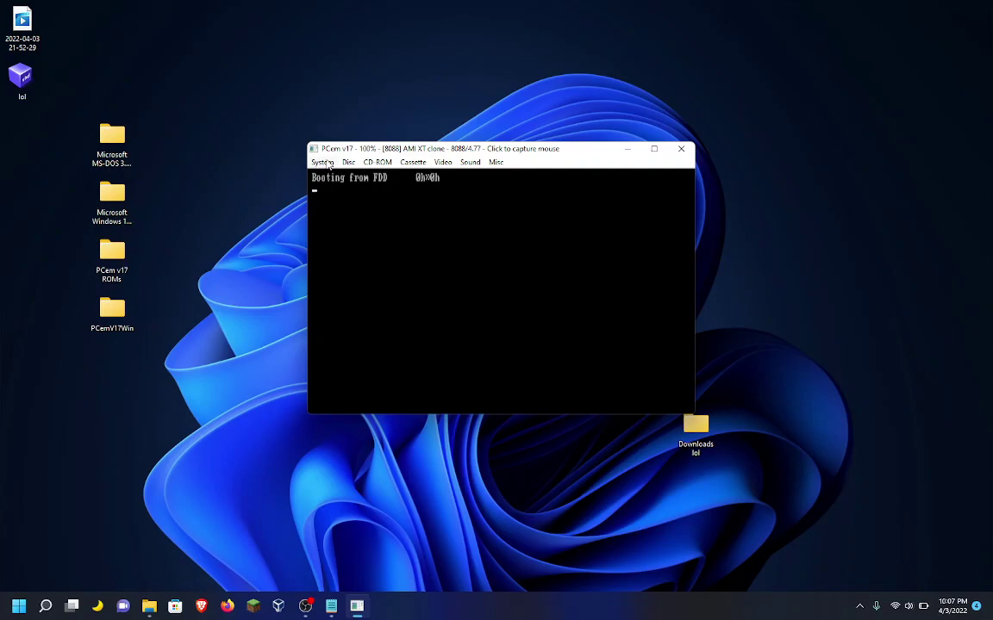
pyautogui.press('Return')
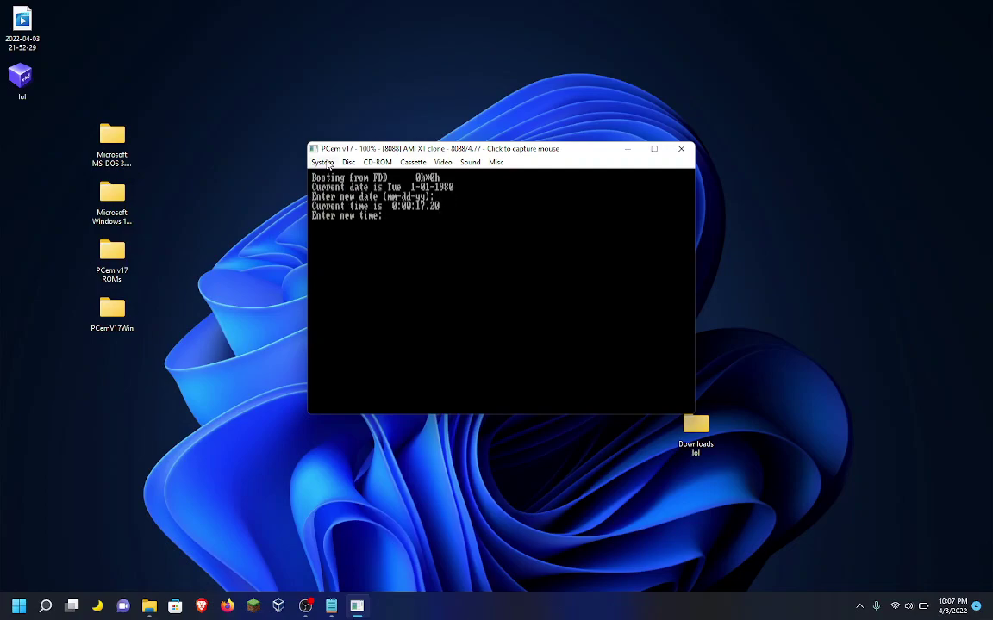
pyautogui.press('Return')
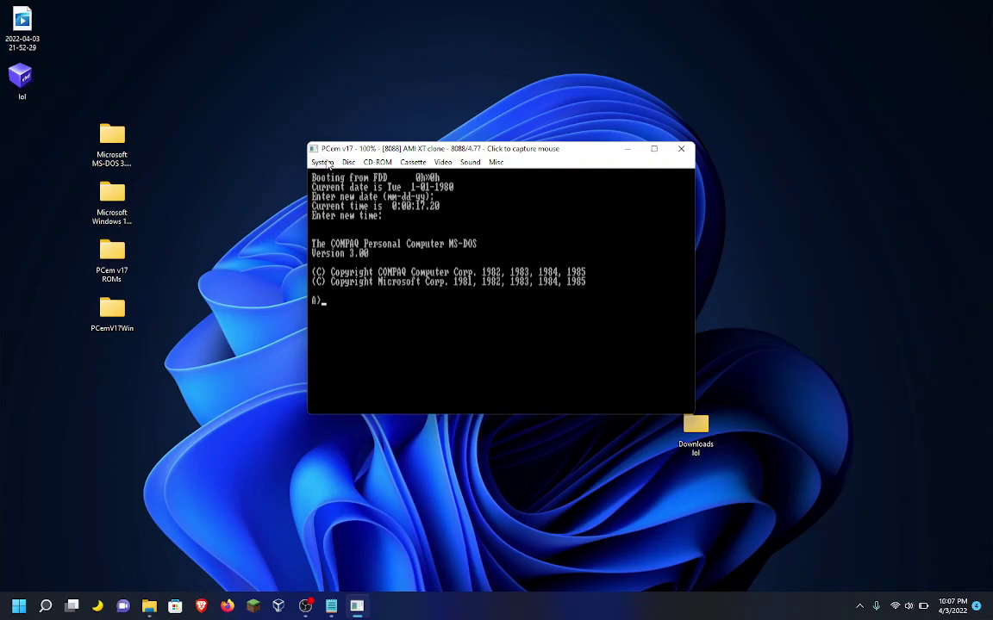
# - Format drive C with the system files using format C: /s, and confirm erasing its data
pyautogui.write('format C: /s')
pyautogui.press('Return')
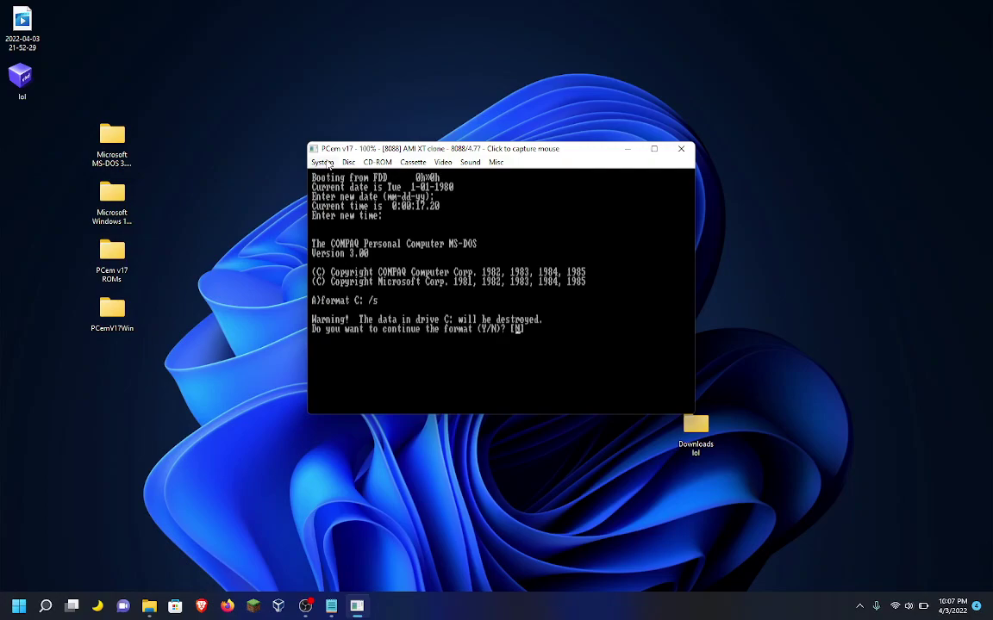
pyautogui.write('y')
pyautogui.press('Return')
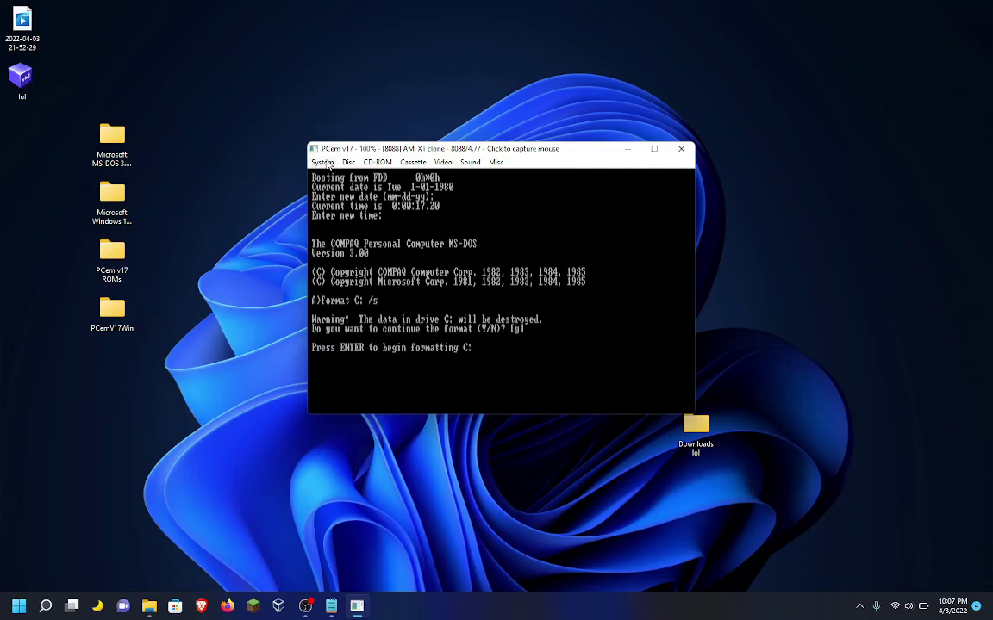
pyautogui.press('Return')
pyautogui.moveTo(571, 155); pyautogui.dragTo(505, 166)
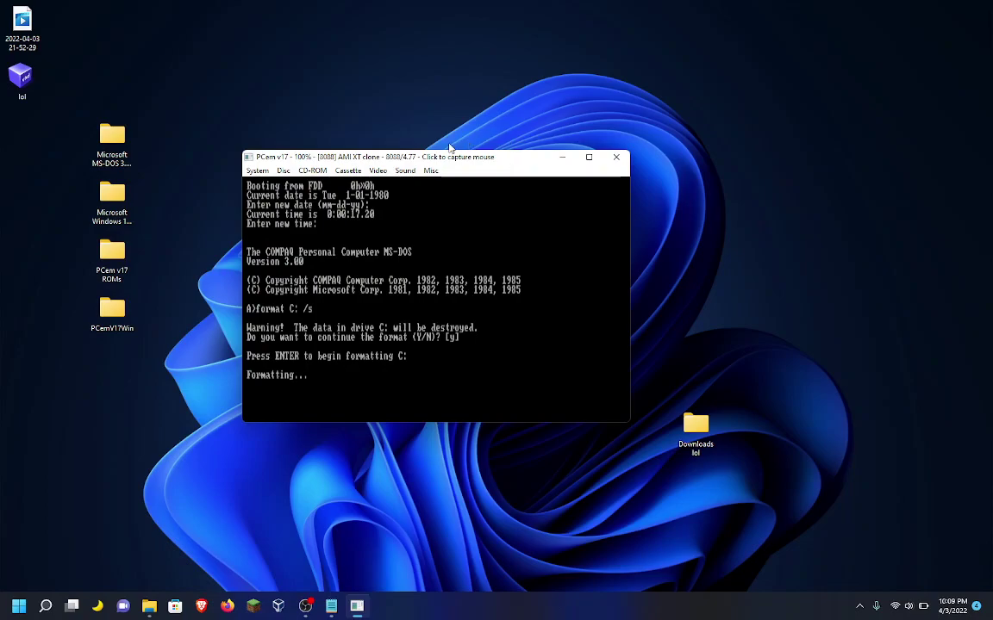
pyautogui.click(256, 171)
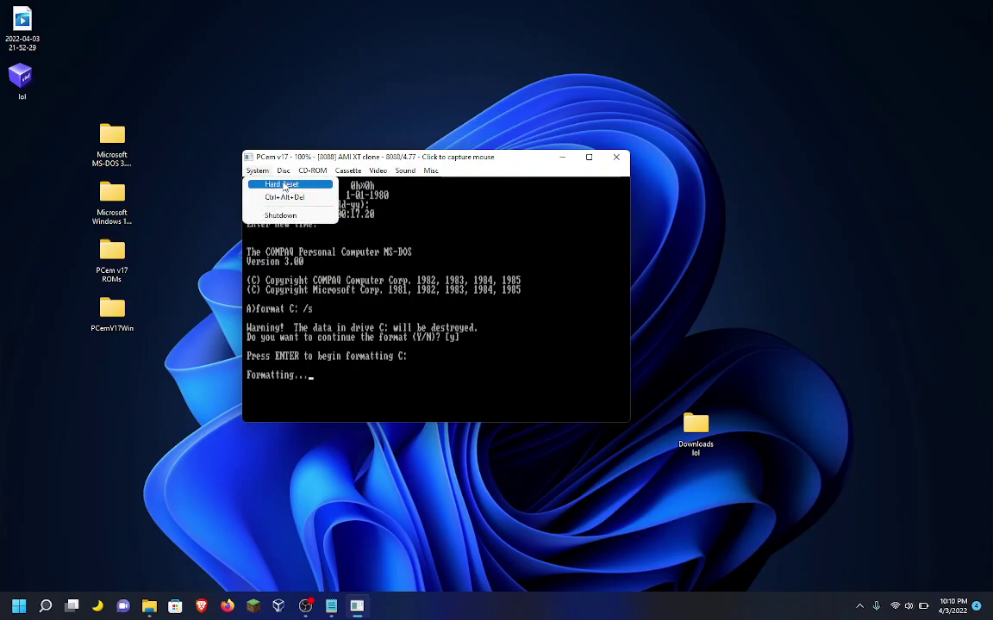
pyautogui.click(405, 145)
pyautogui.moveTo(480, 162); pyautogui.dragTo(636, 110)
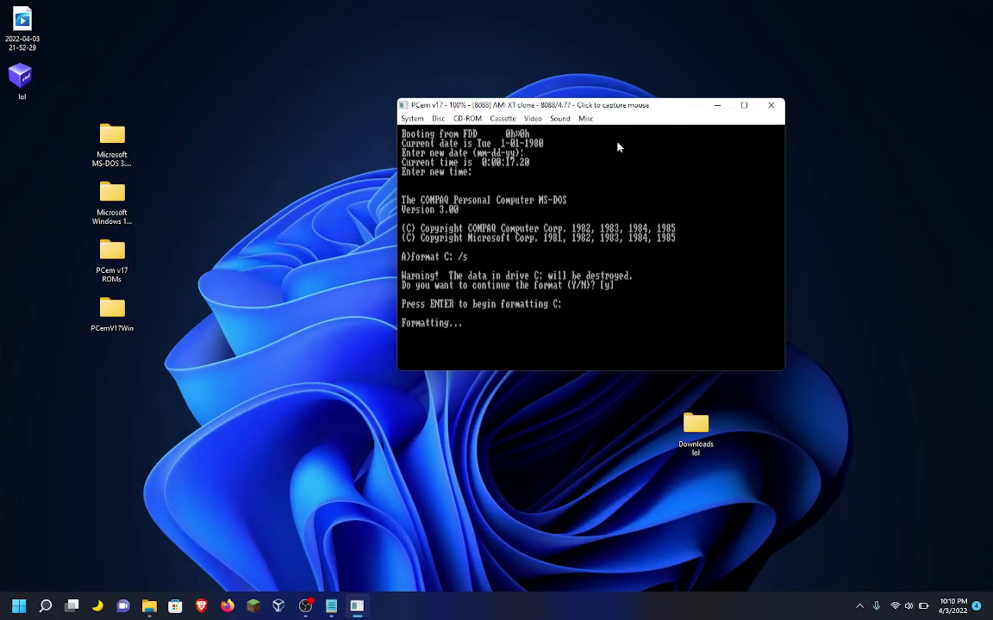
# - Switch to Notepad, clear the whole list in the untitled note, and close the note
pyautogui.click(330, 606)
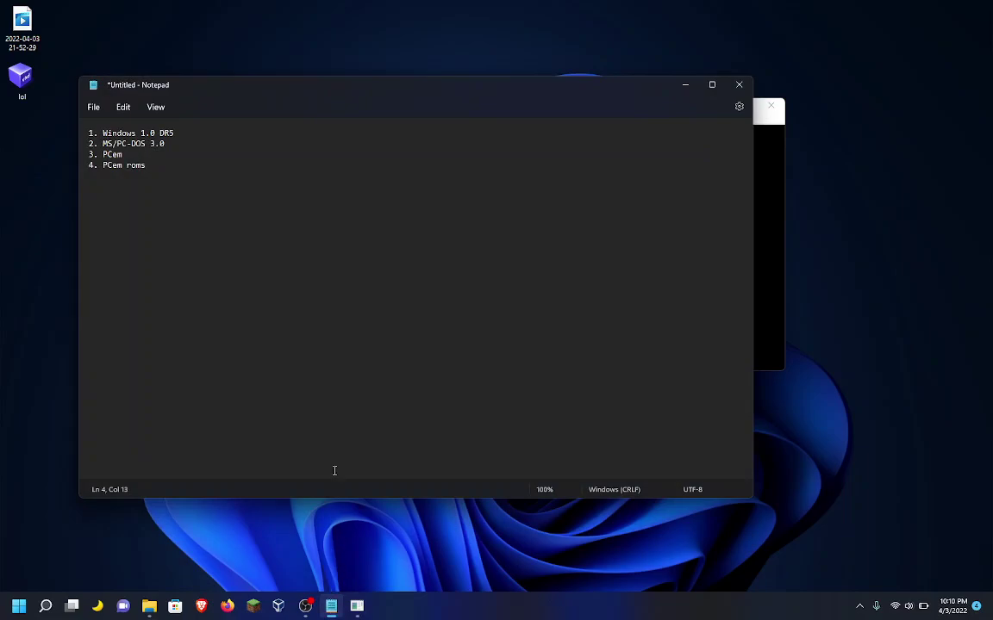
pyautogui.click(193, 133)
pyautogui.hotkey('ctrl', 'a')
pyautogui.press('BackSpace')
pyautogui.moveTo(491, 87); pyautogui.dragTo(532, 75)
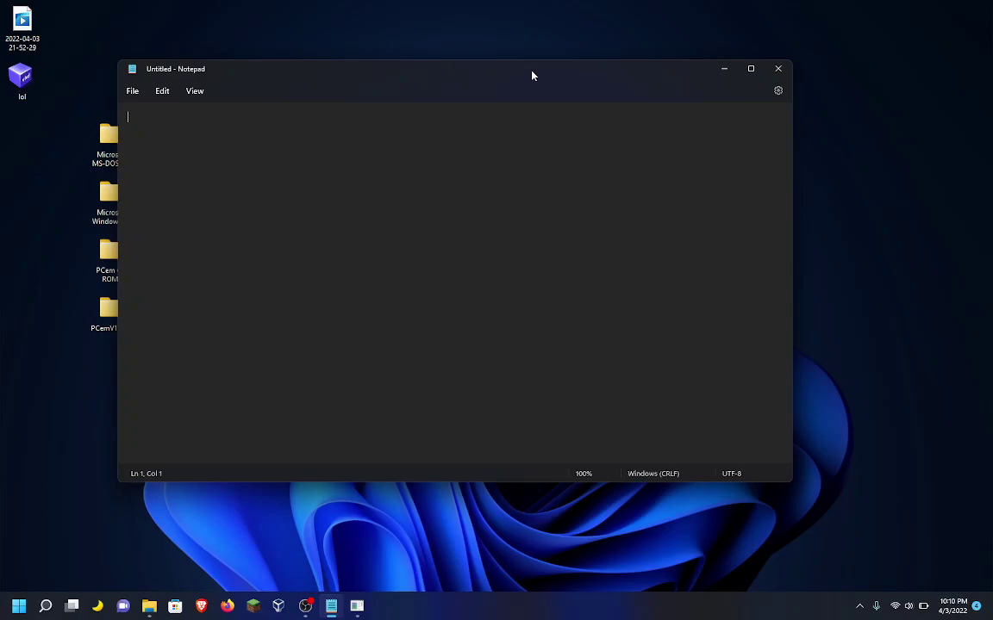
pyautogui.moveTo(531, 76); pyautogui.dragTo(372, 427)
pyautogui.click(610, 415)
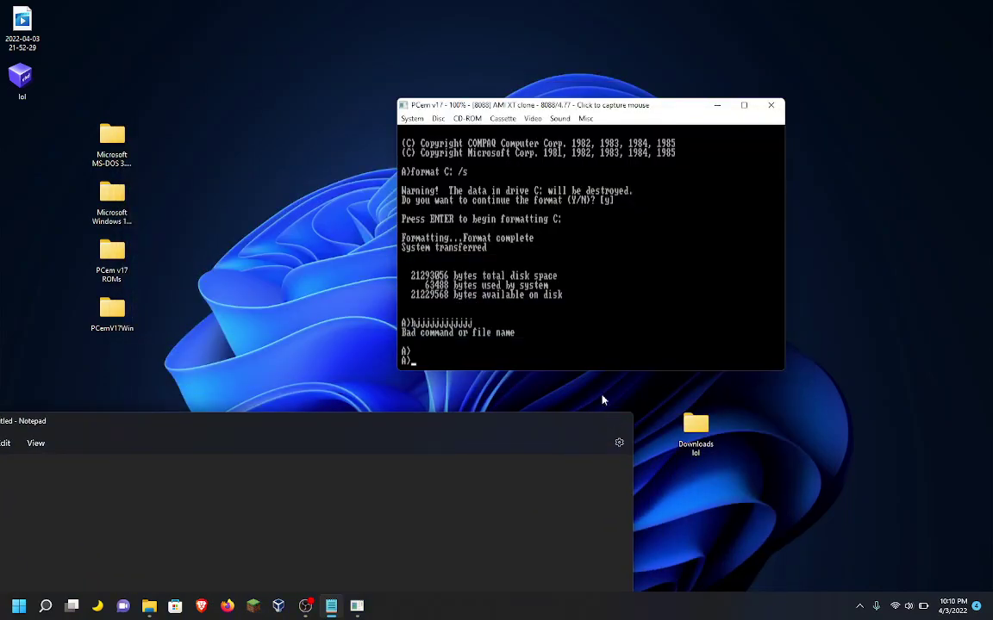
# - Insert disk01 from the Microsoft Windows 1.0 developer release folder on the desktop into drive A
pyautogui.click(439, 118)
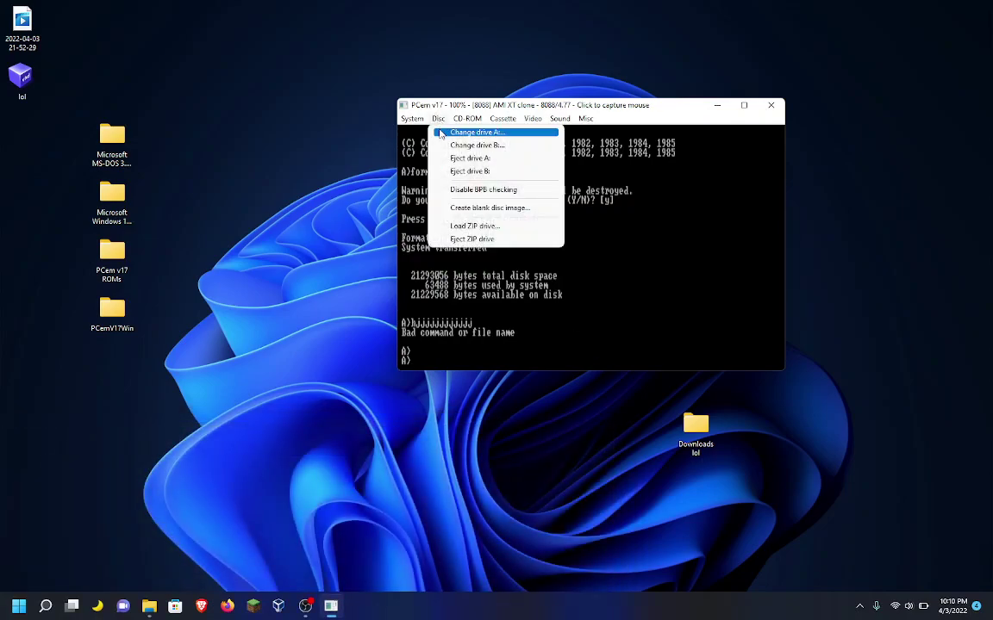
pyautogui.click(458, 133)
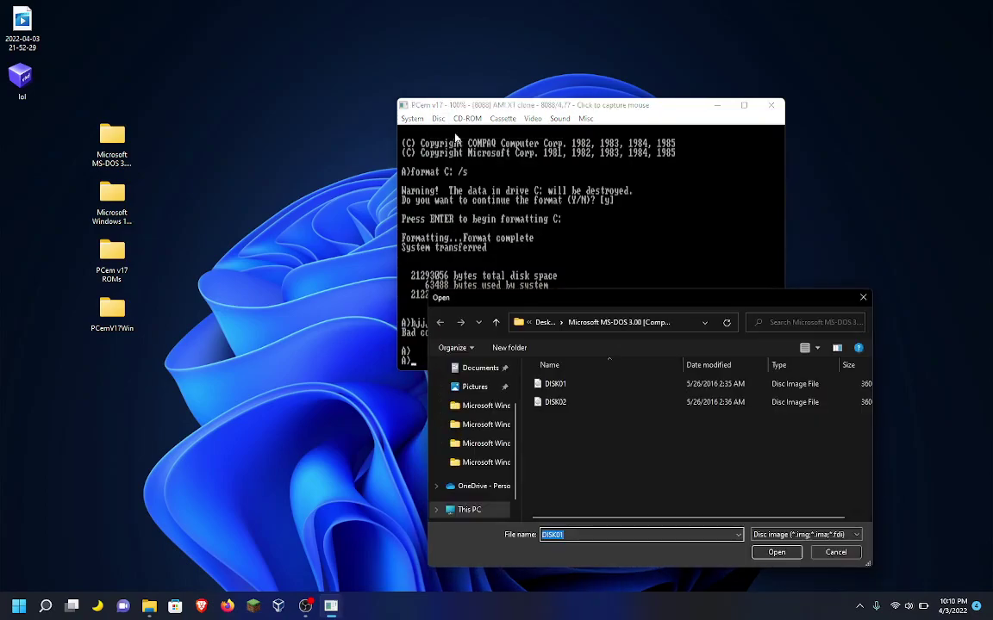
pyautogui.click(546, 322)
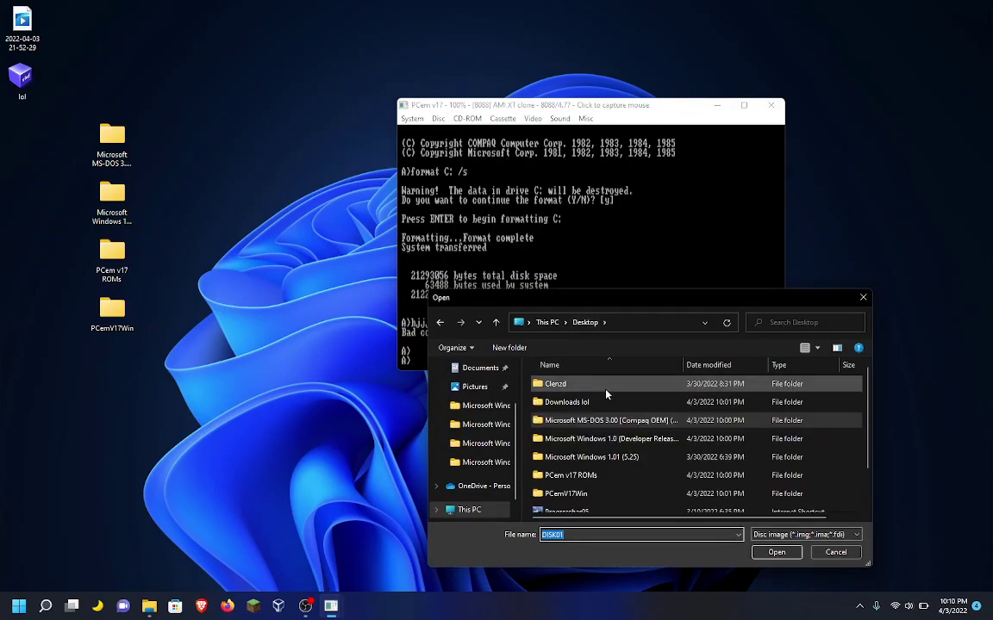
pyautogui.doubleClick(601, 439)
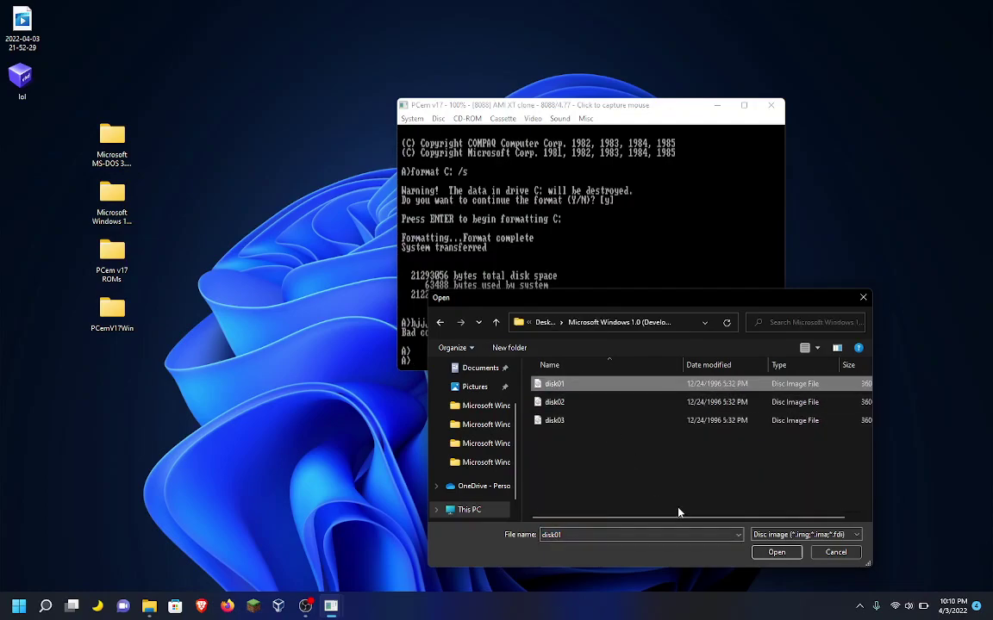
pyautogui.click(774, 554)
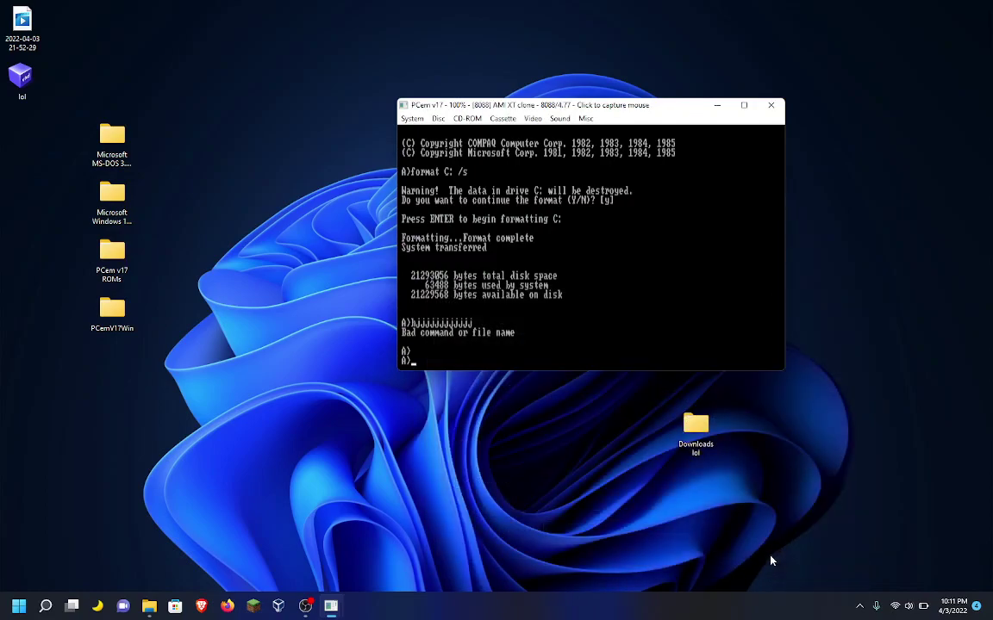
# - Copy install.bat from the floppy to drive C and run install from C:
pyautogui.write('copy install.bat C:')
pyautogui.press('Return')
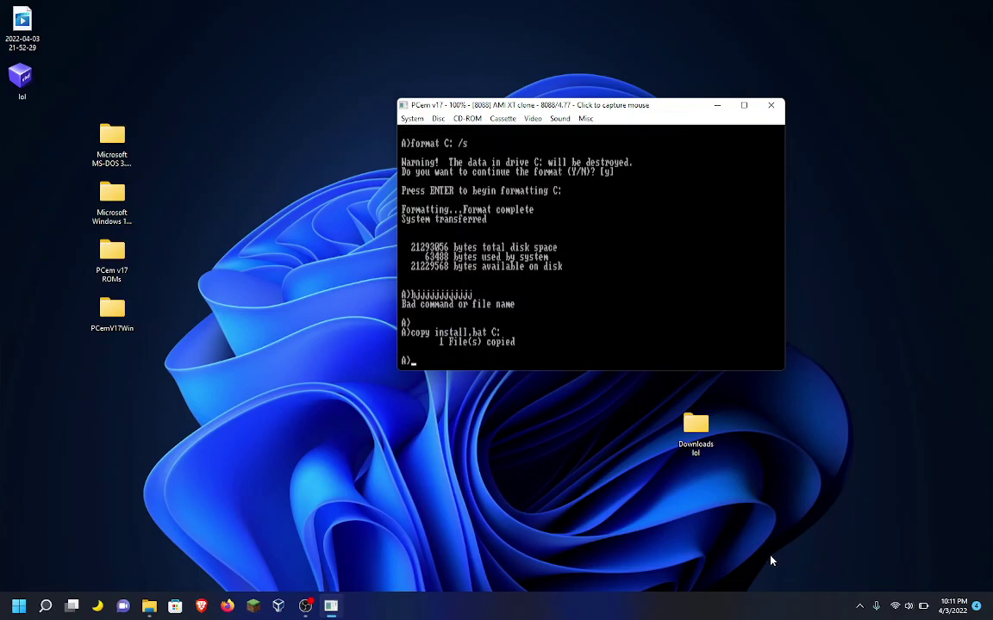
pyautogui.write('C:')
pyautogui.press('Return')
pyautogui.write('install')
pyautogui.press('Return')
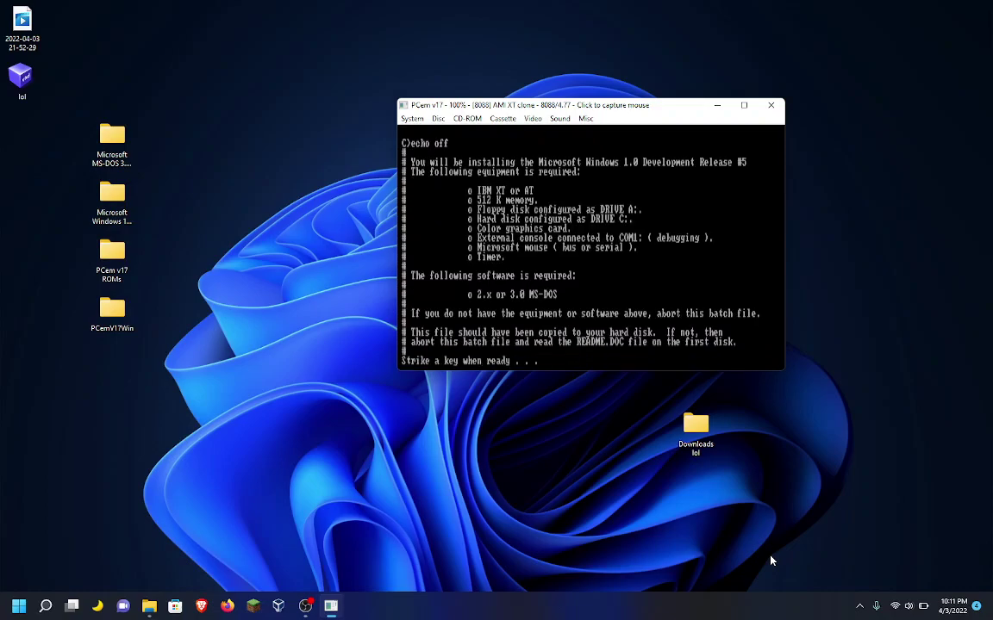
# - Continue past the equipment requirements, accept the c:\windows install directory, and accept the list of directories to update
pyautogui.press('Return')
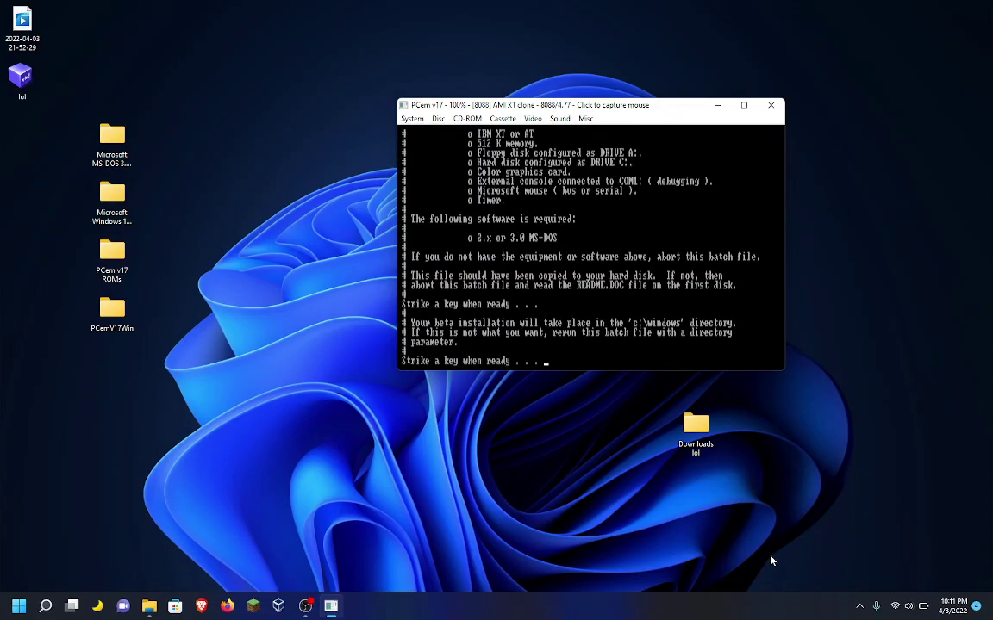
pyautogui.press('Return')
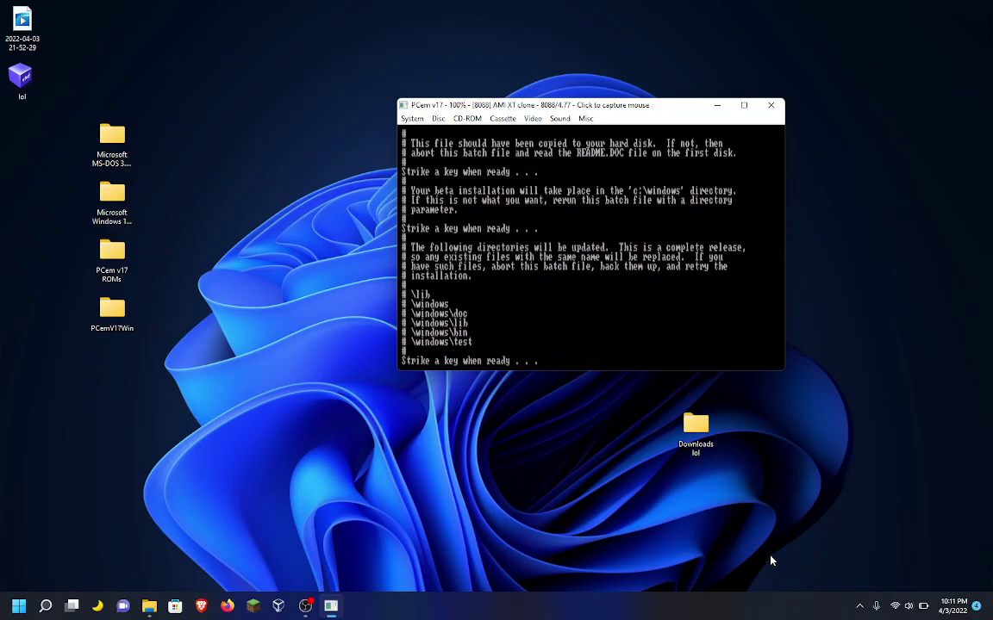
pyautogui.press('Return')
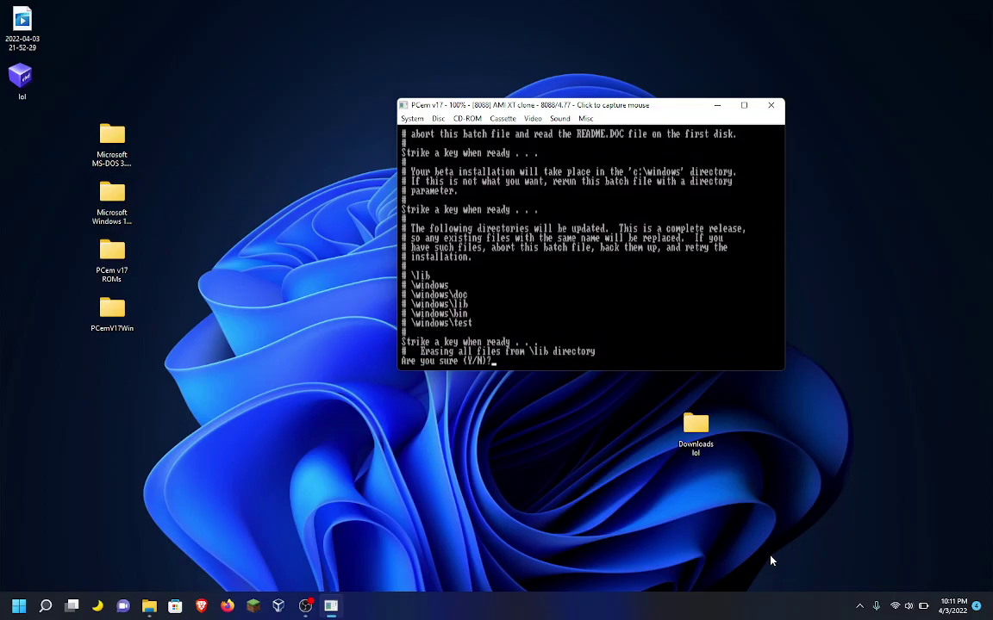
# - Confirm erasing all files from the \lib and \windows directories and start copying from Windows disk 1
pyautogui.write('y')
pyautogui.press('Return')
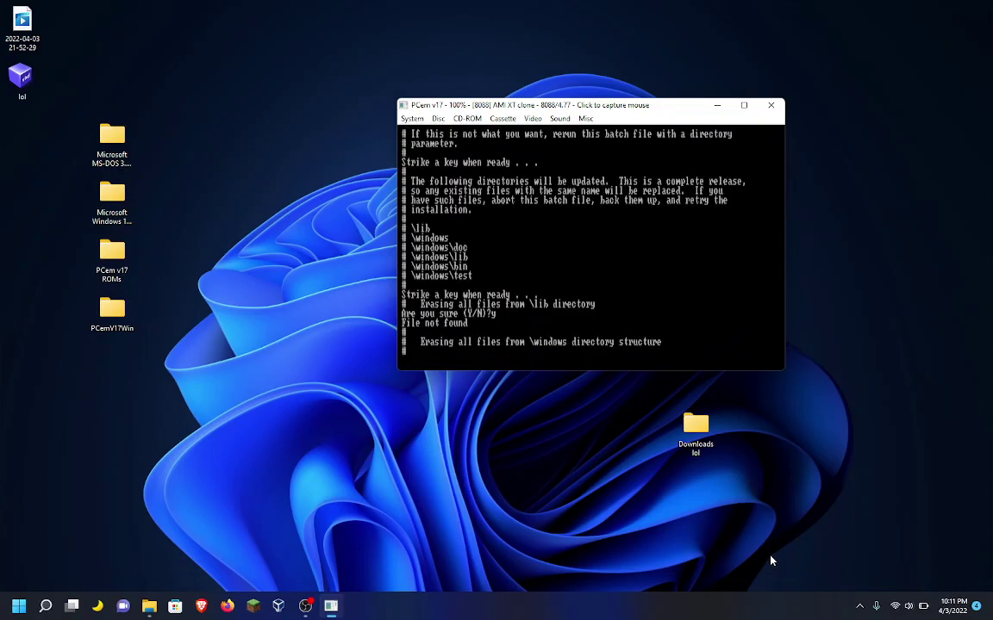
pyautogui.write('y')
pyautogui.press('Return')
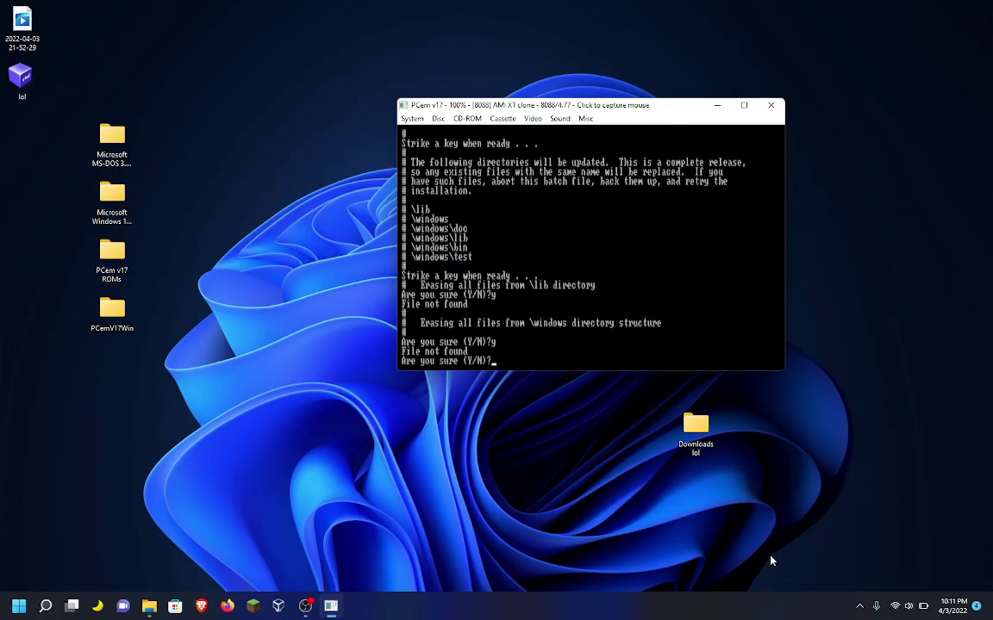
pyautogui.write('y')
pyautogui.press('Return')
pyautogui.write('y')
pyautogui.press('Return')
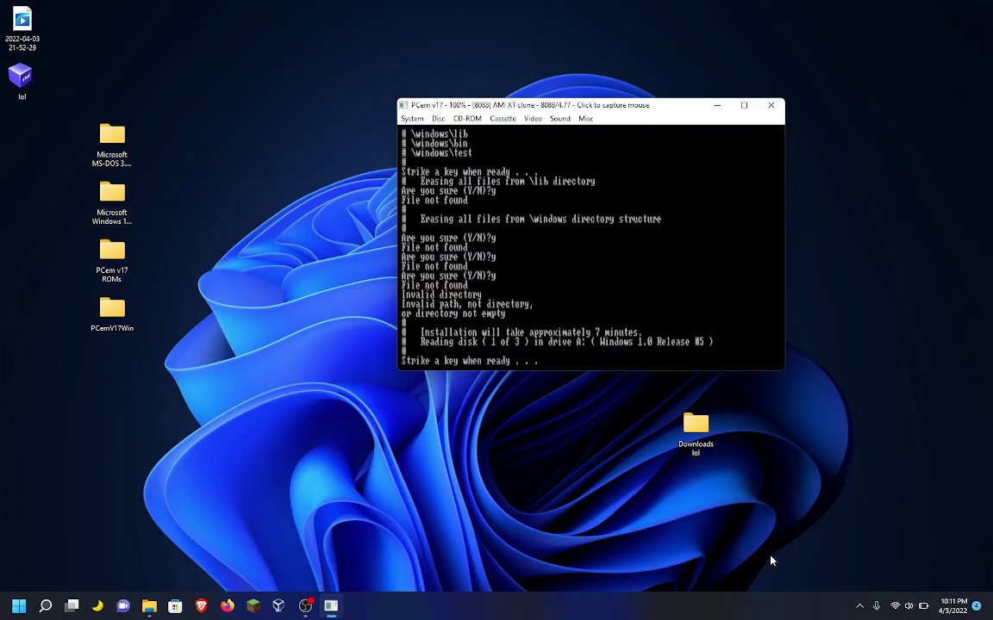
pyautogui.press('Return')
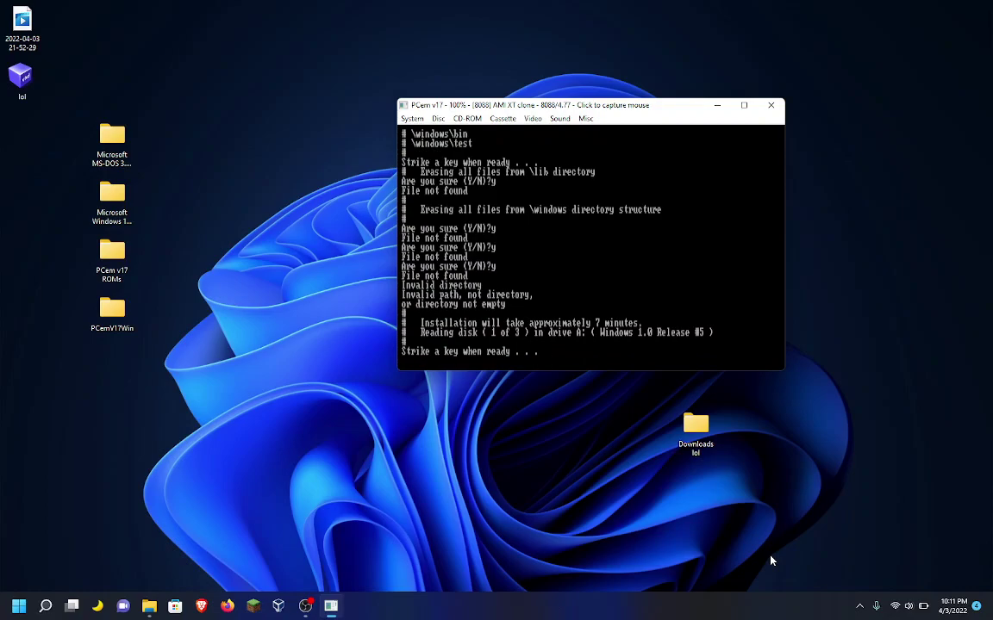
pyautogui.press('Return')
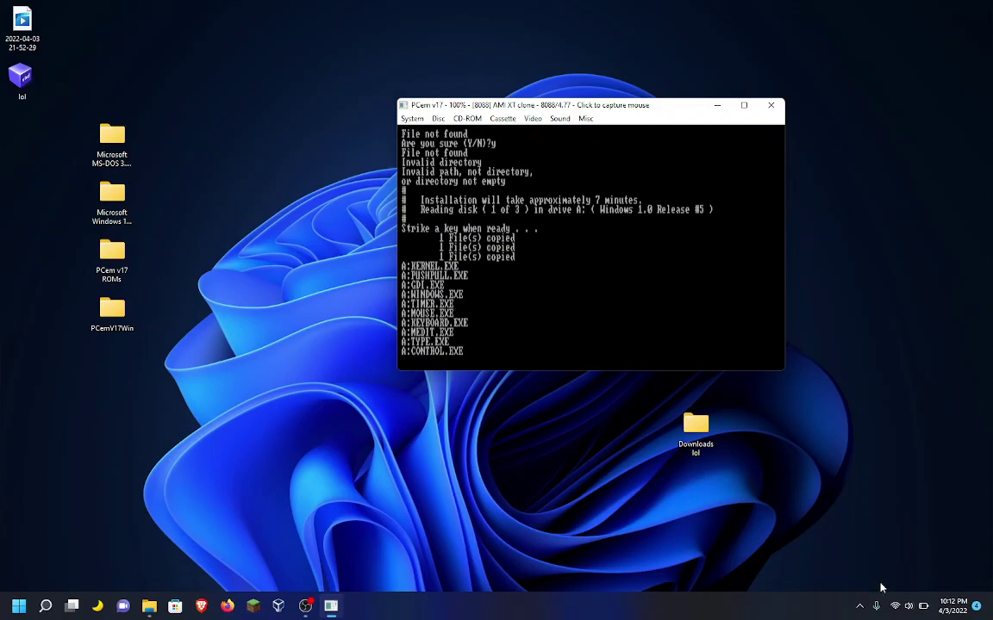
# - Swap the floppy in drive A for Windows 1.0 disk02 and continue the installation
pyautogui.moveTo(923, 610)
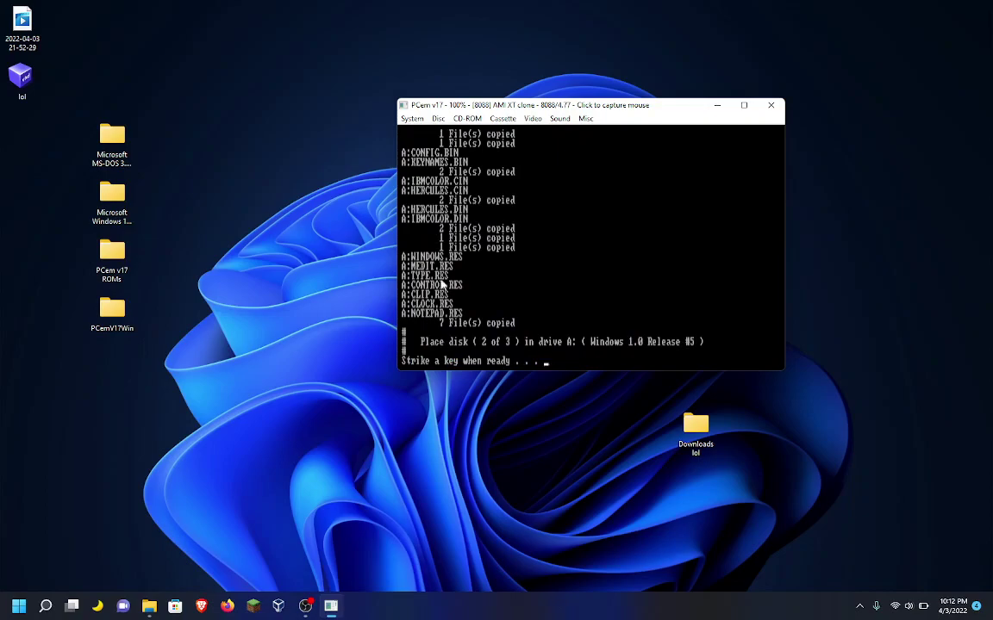
pyautogui.click(438, 118)
pyautogui.click(469, 133)
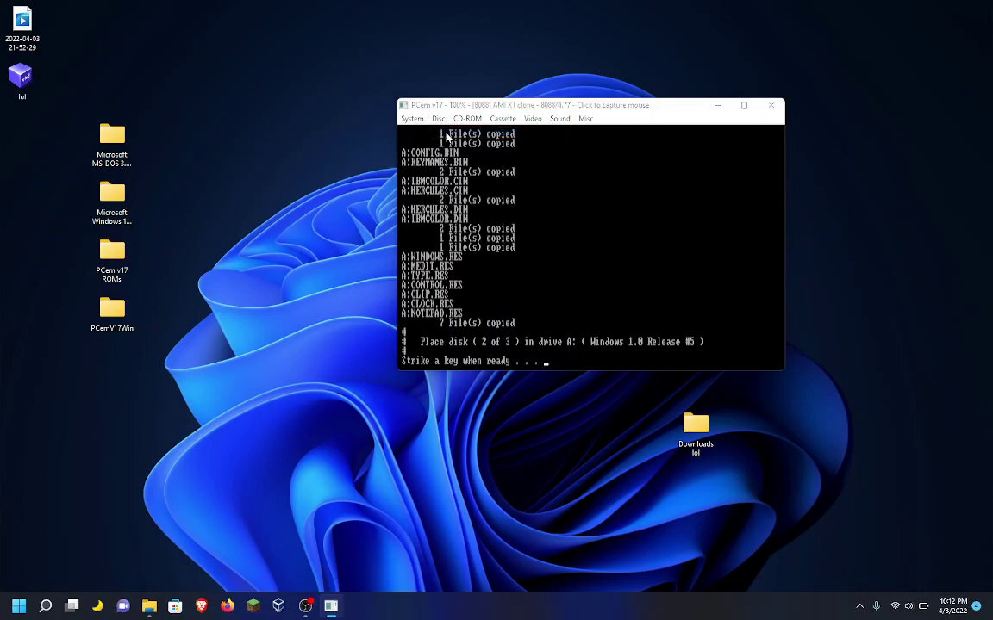
pyautogui.click(562, 404)
pyautogui.click(775, 552)
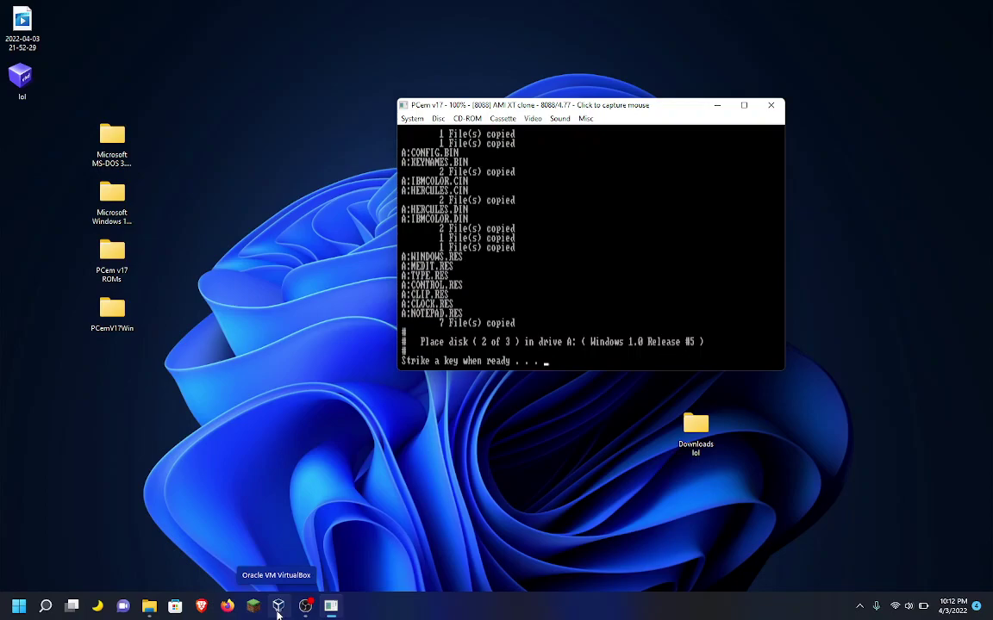
pyautogui.press('Return')
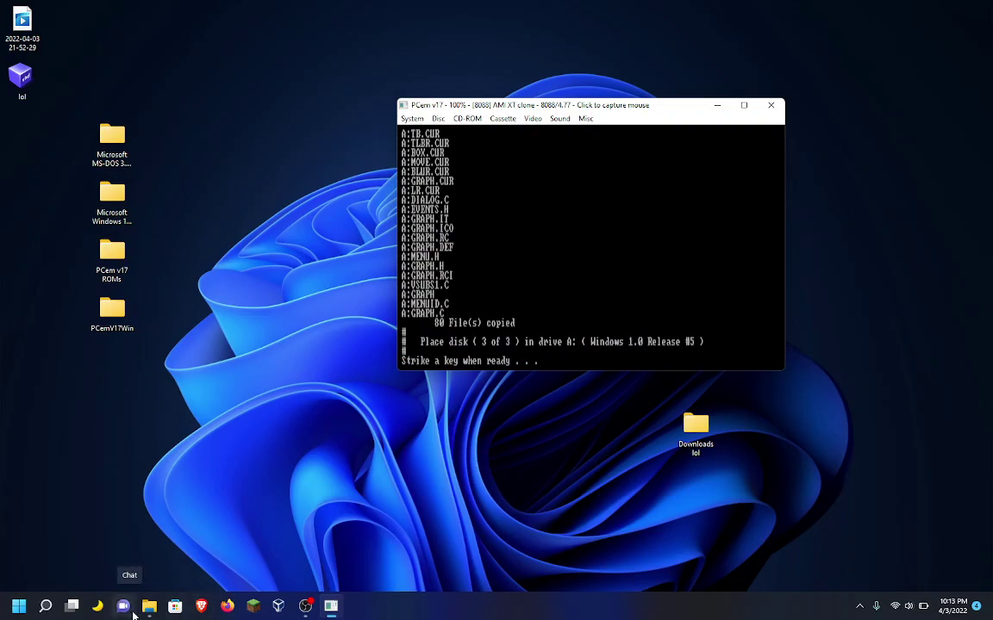
# - Swap the floppy in drive A for Windows 1.0 disk03 and let the installer copy its files
pyautogui.click(436, 118)
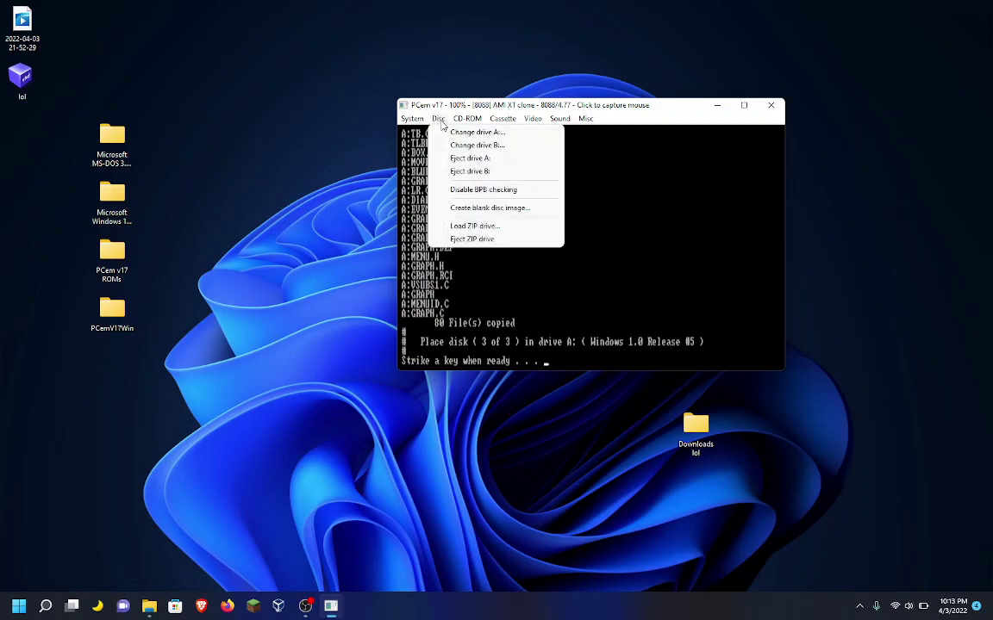
pyautogui.click(441, 131)
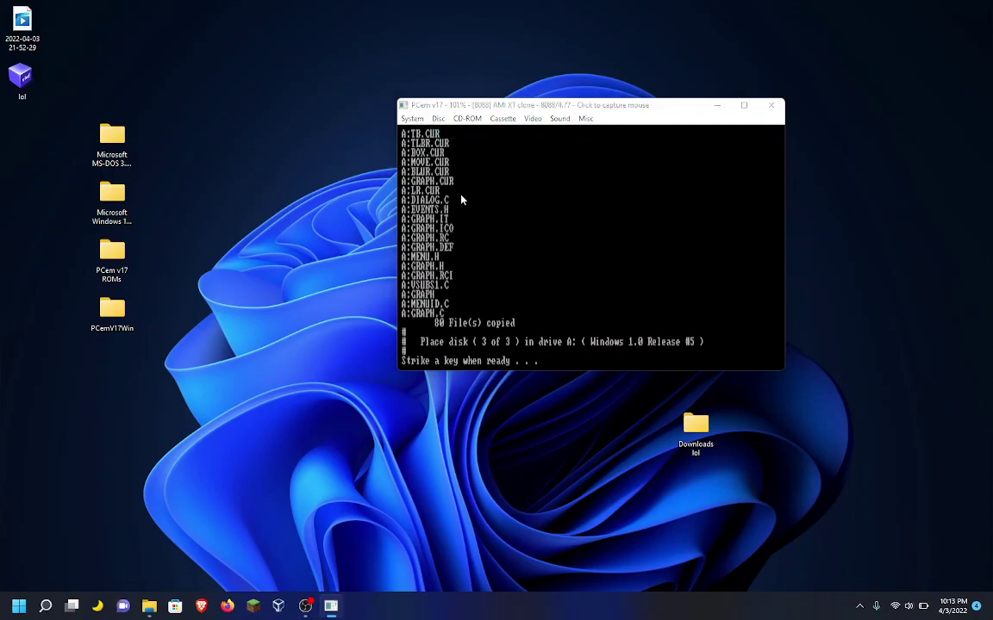
pyautogui.click(578, 422)
pyautogui.click(774, 553)
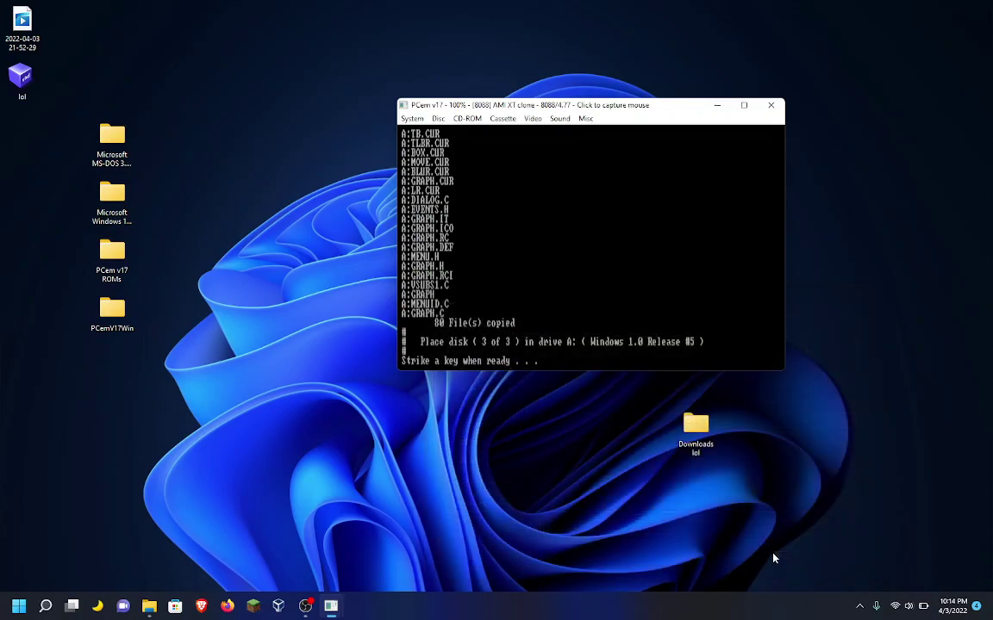
pyautogui.press('Return')
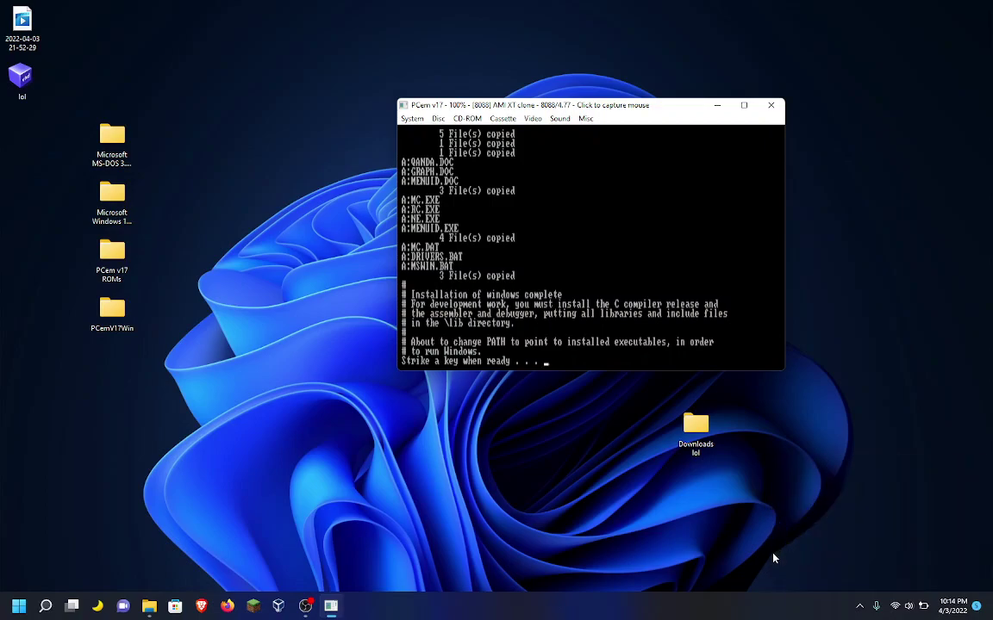
# - Acknowledge the PATH change to finish the Windows installation and start Windows with the mswin command
pyautogui.press('Return')
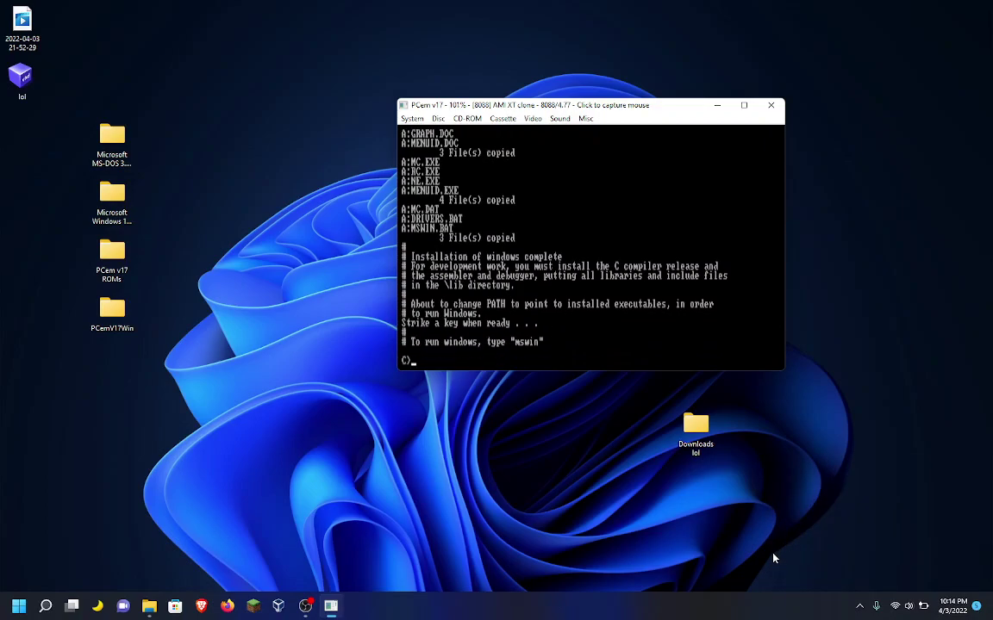
pyautogui.write('mswin')
pyautogui.press('Return')
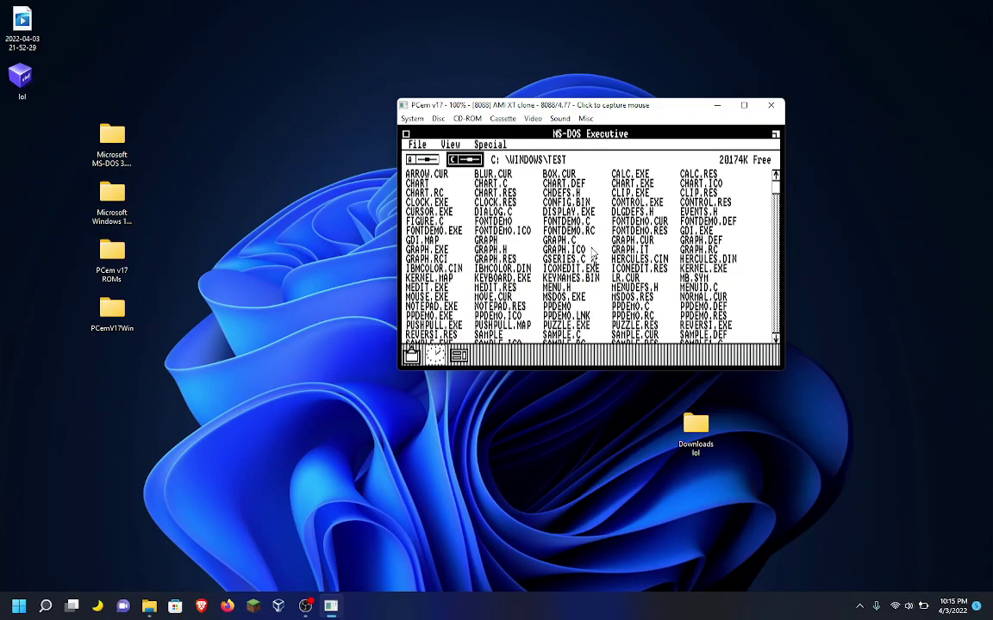
# - Capture the mouse in the emulated machine, then end the Windows session from MS-DOS Executive and confirm it
pyautogui.click(593, 255)
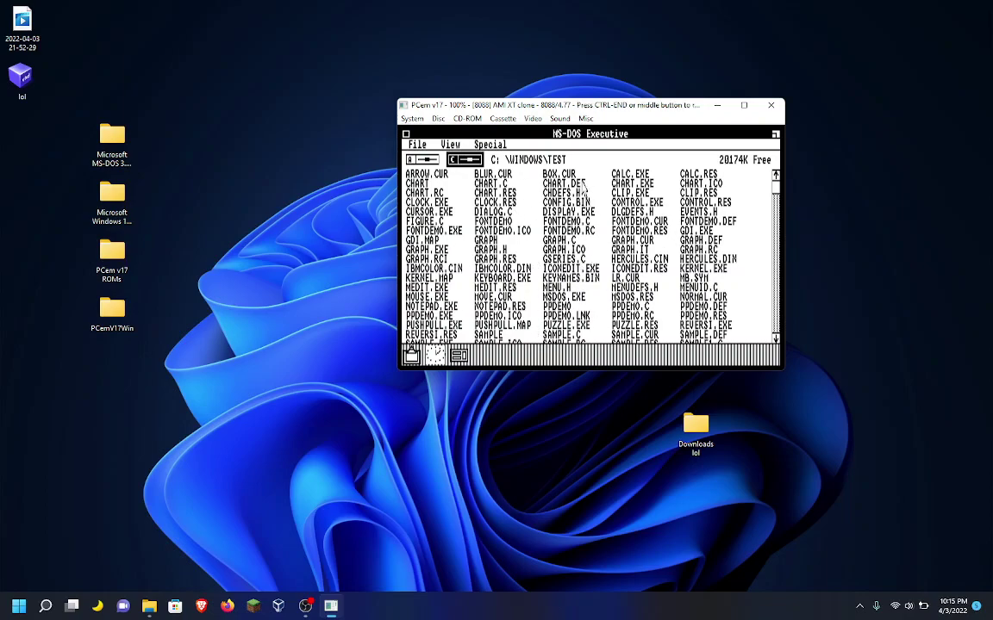
pyautogui.click(489, 144)
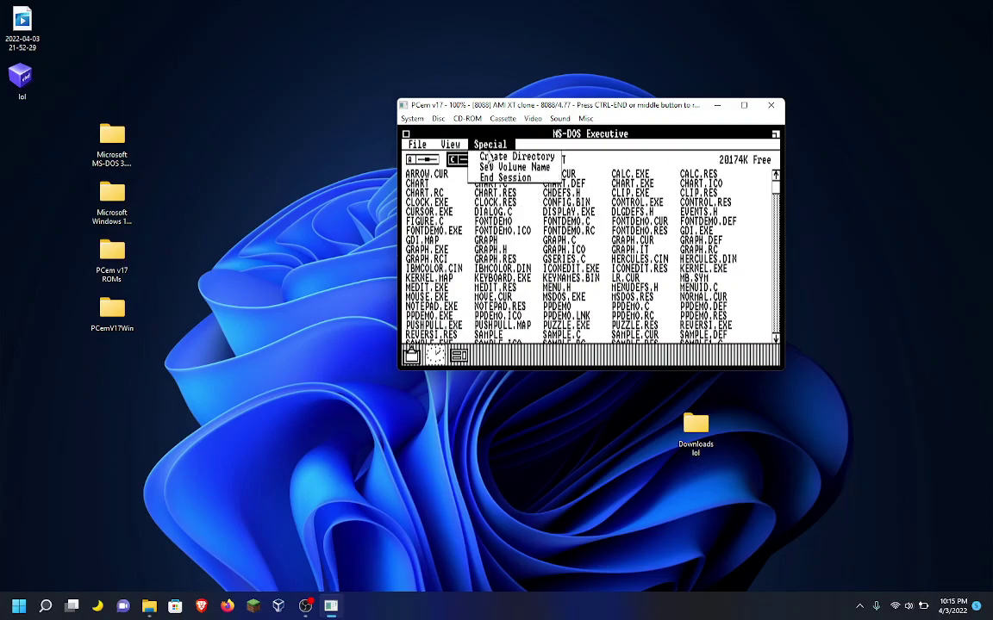
pyautogui.moveTo(497, 145); pyautogui.dragTo(510, 179)
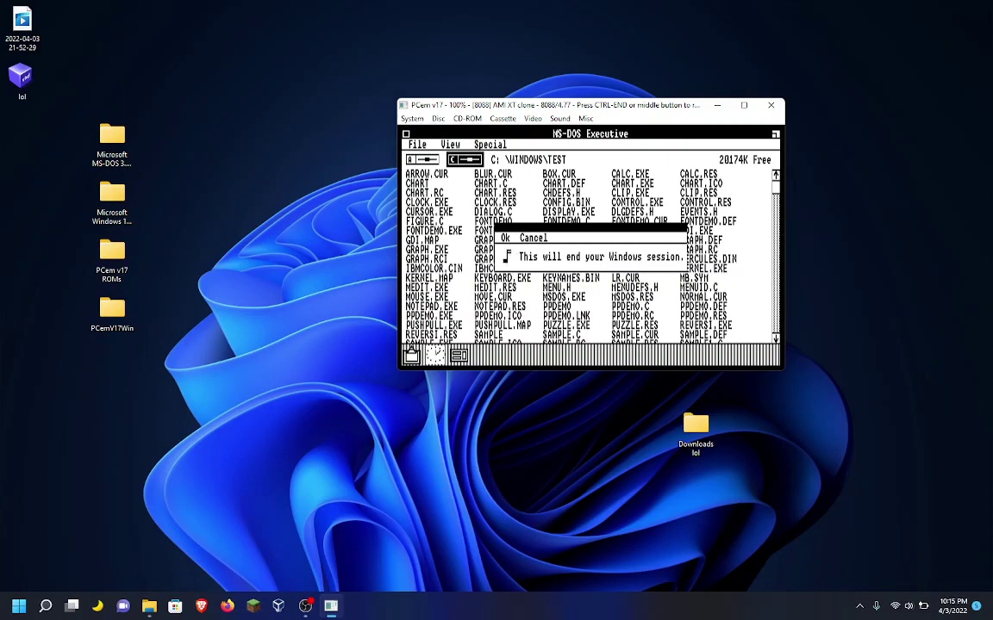
pyautogui.press('Return')
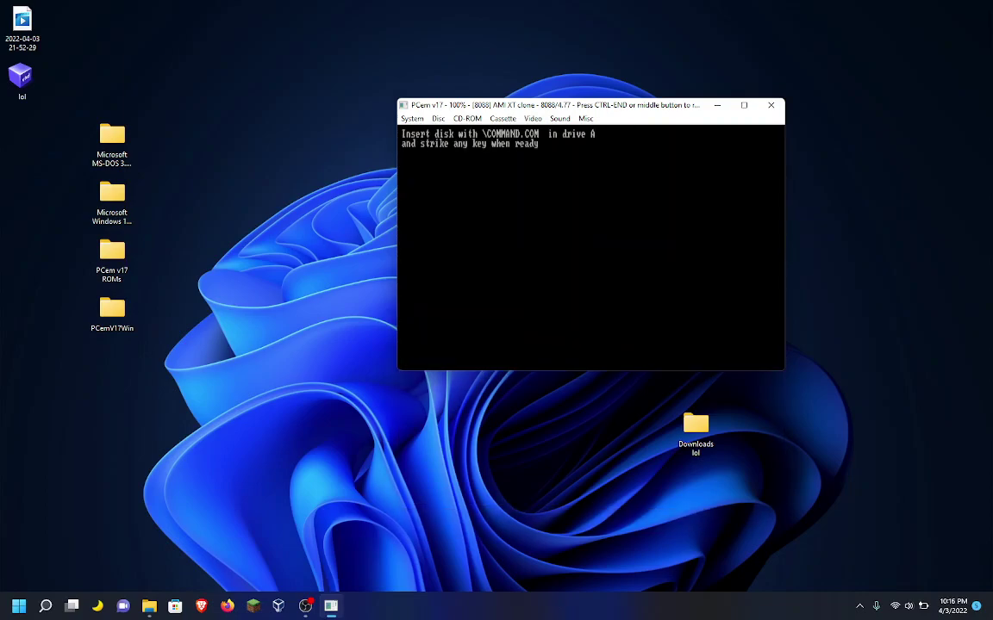
# - Try to continue past the request for the COMMAND.COM disk in drive A, and release the captured mouse
pyautogui.press('Return')
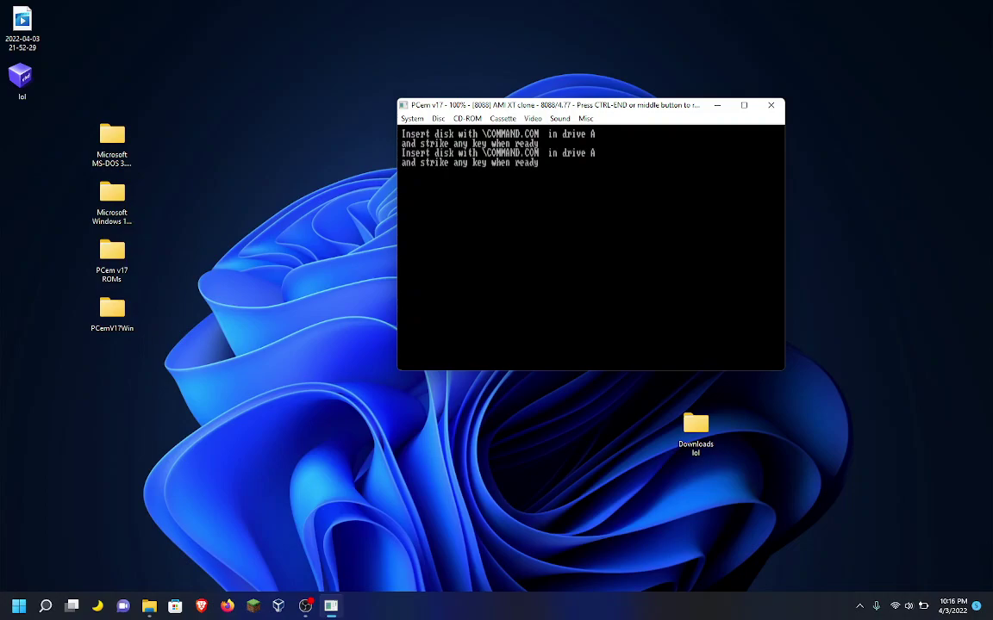
pyautogui.press('Return')
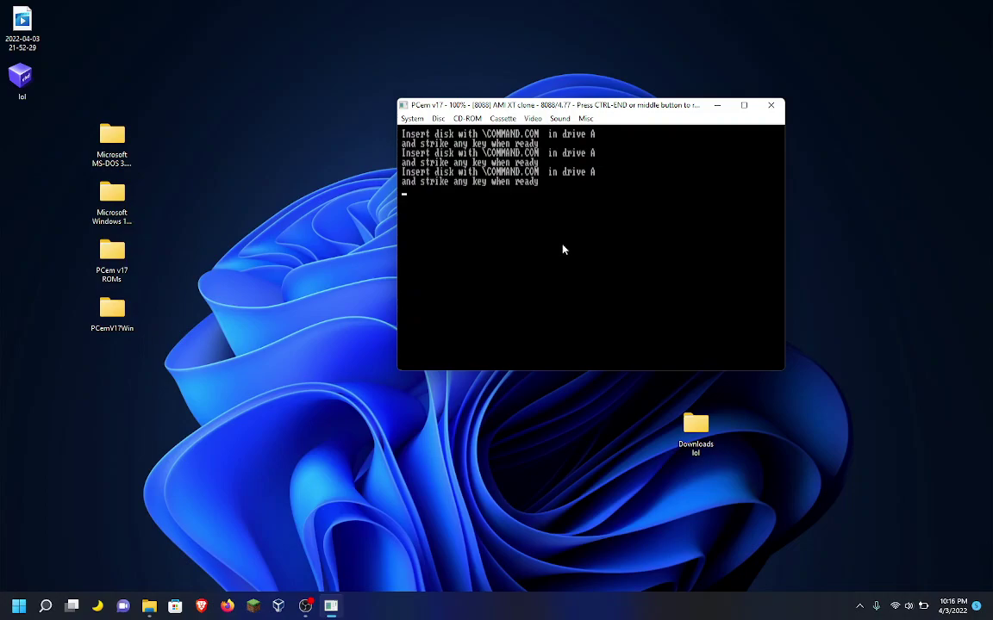
pyautogui.hotkey('ctrl', 'End')
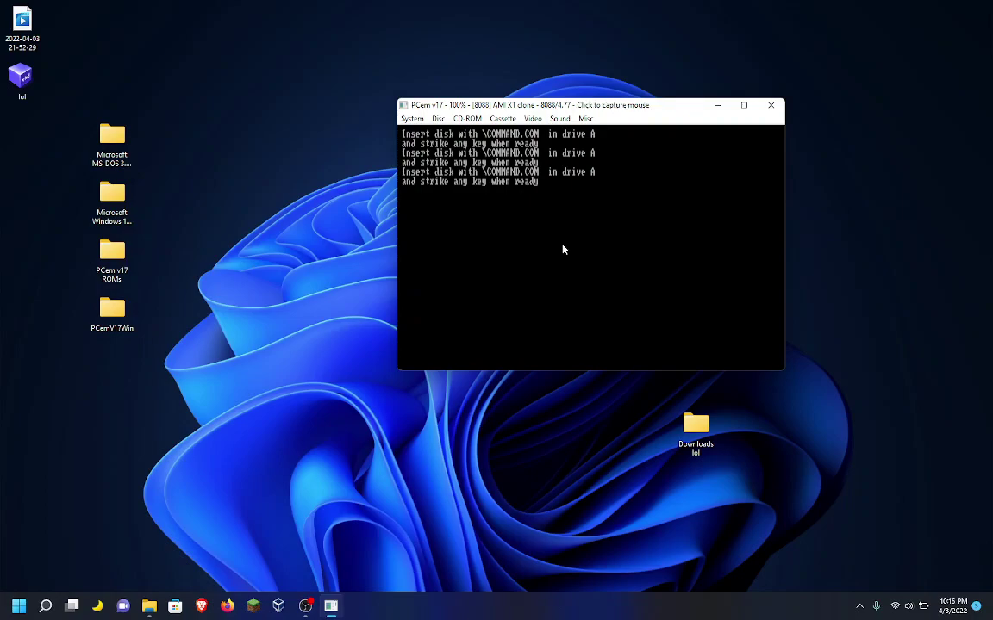